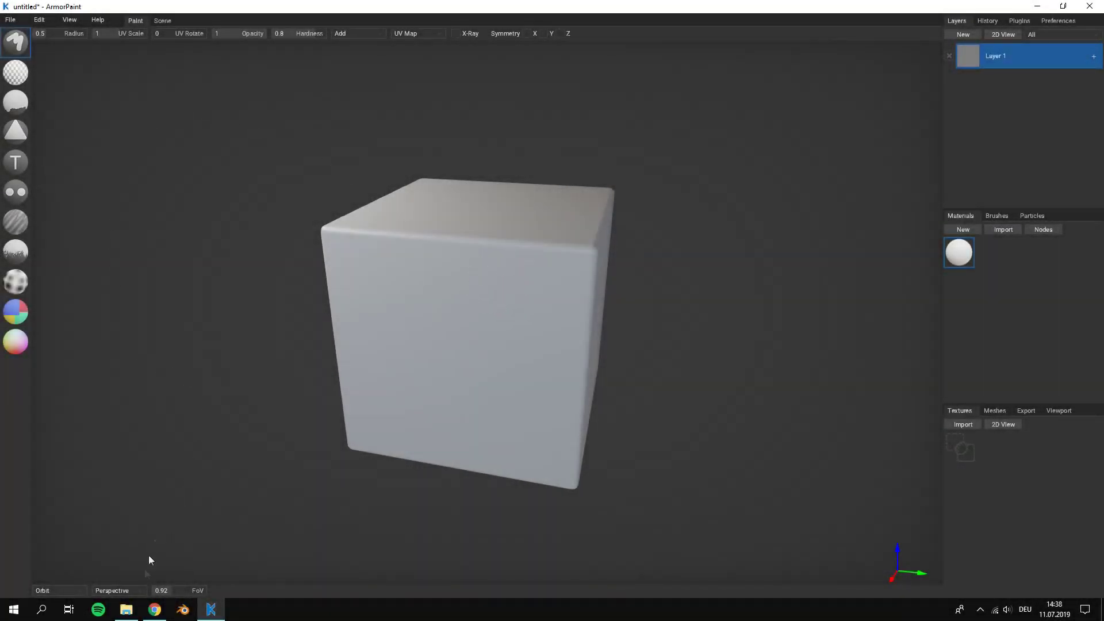
Import the ToxicGrenade.obj mesh from the file explorer into ArmorPaint, replacing the default cube
mouse_move(132, 614)
click(139, 586)
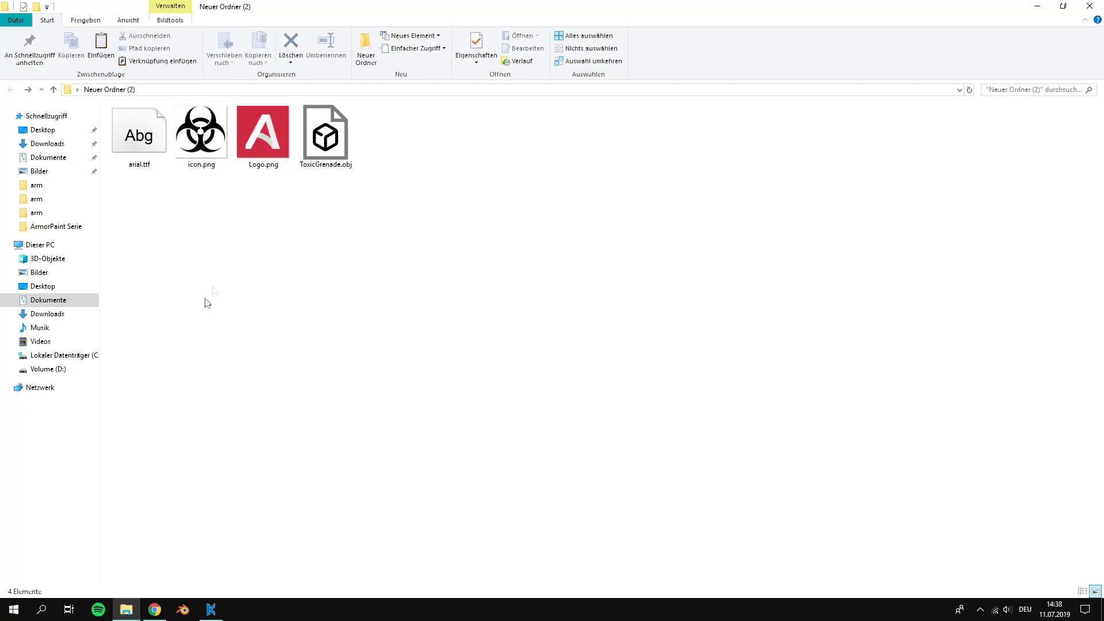
drag(333, 140, 423, 336)
mouse_move(424, 339)
right_down()
mouse_move(598, 374)
mouse_move(487, 338)
mouse_move(156, 360)
mouse_move(430, 234)
mouse_move(478, 288)
mouse_move(622, 192)
mouse_move(636, 215)
mouse_move(584, 207)
right_up()
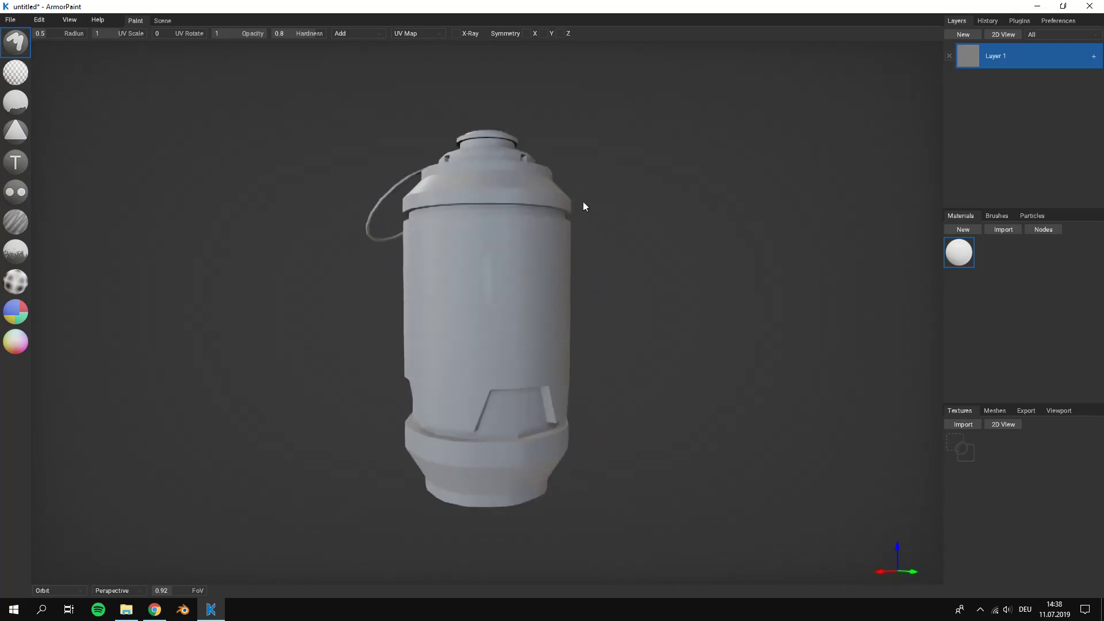
Paint a test brush stroke down the grenade's body and undo it
drag(451, 270, 495, 294)
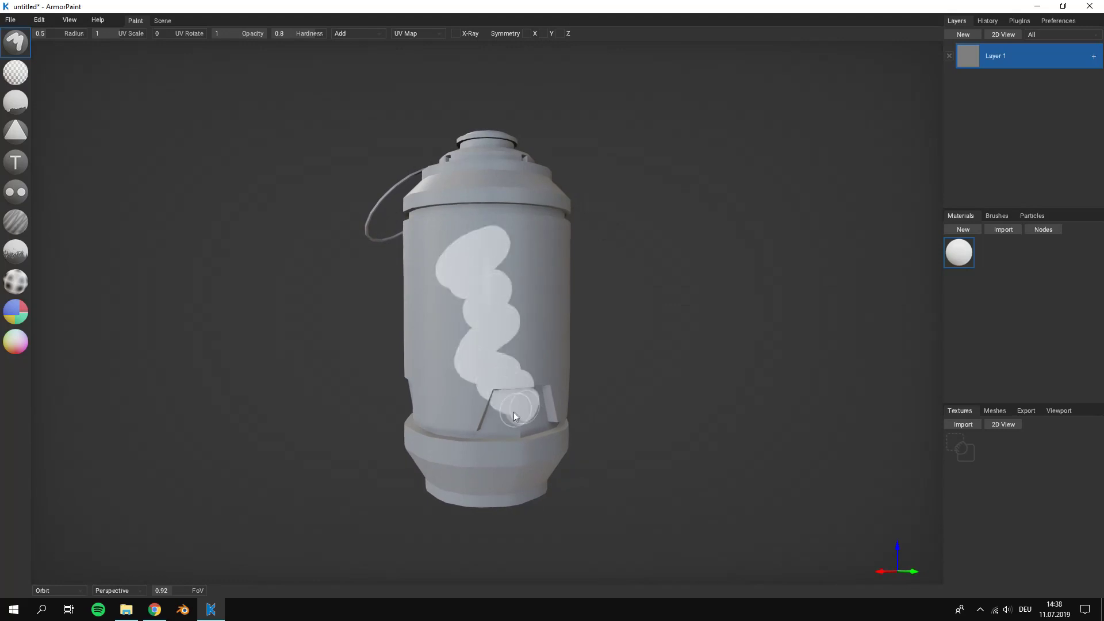
key(ctrl+z)
mouse_move(502, 251)
right_down()
mouse_move(518, 276)
mouse_move(488, 264)
mouse_move(503, 267)
right_up()
scroll(549, 284, up, 2)
scroll(564, 284, down, 2)
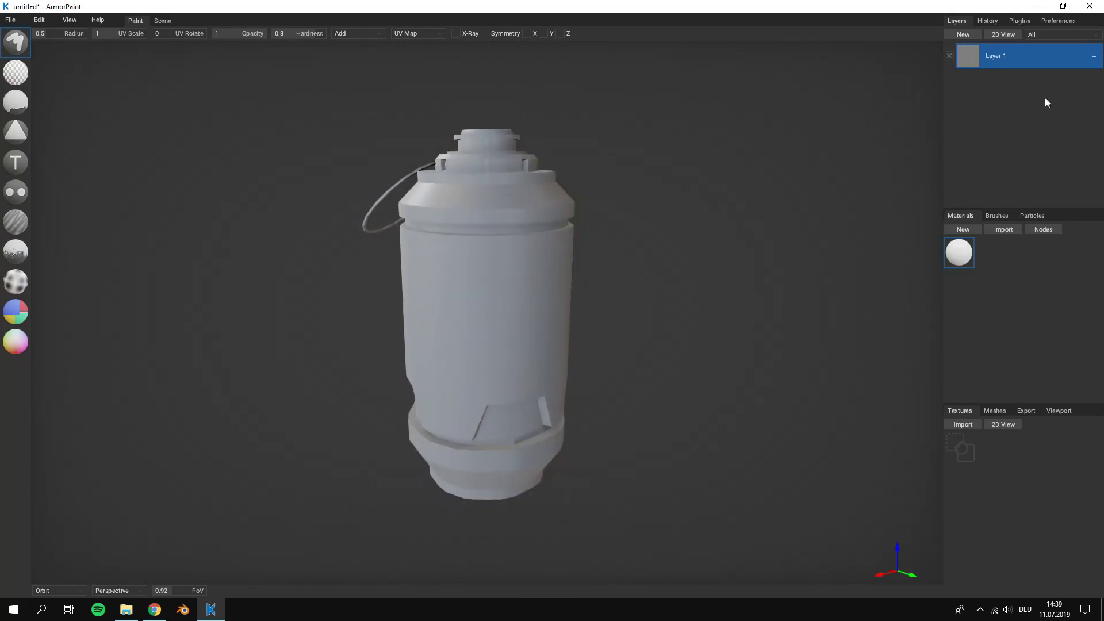
Add a new paint layer above Layer 1 and import icon.png from the file explorer as a texture
click(972, 36)
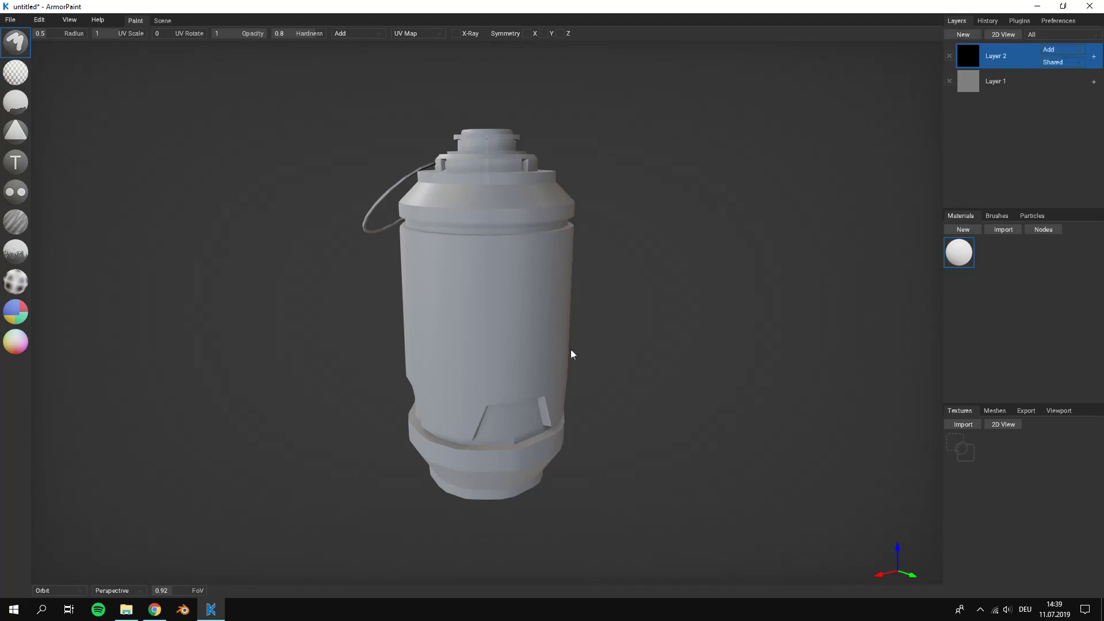
click(134, 610)
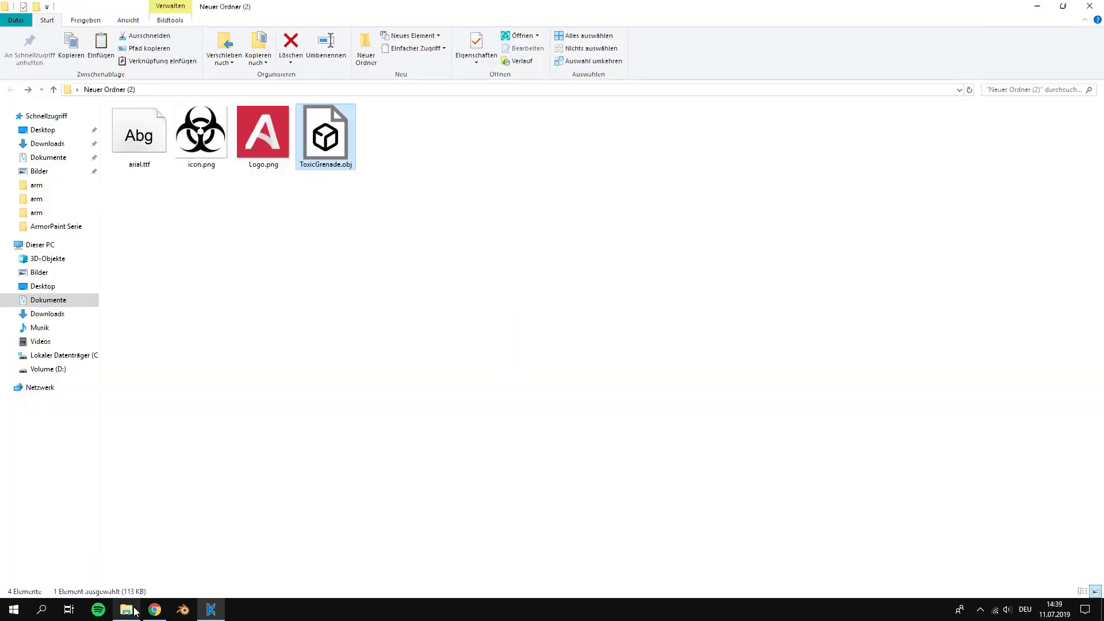
drag(202, 148, 869, 471)
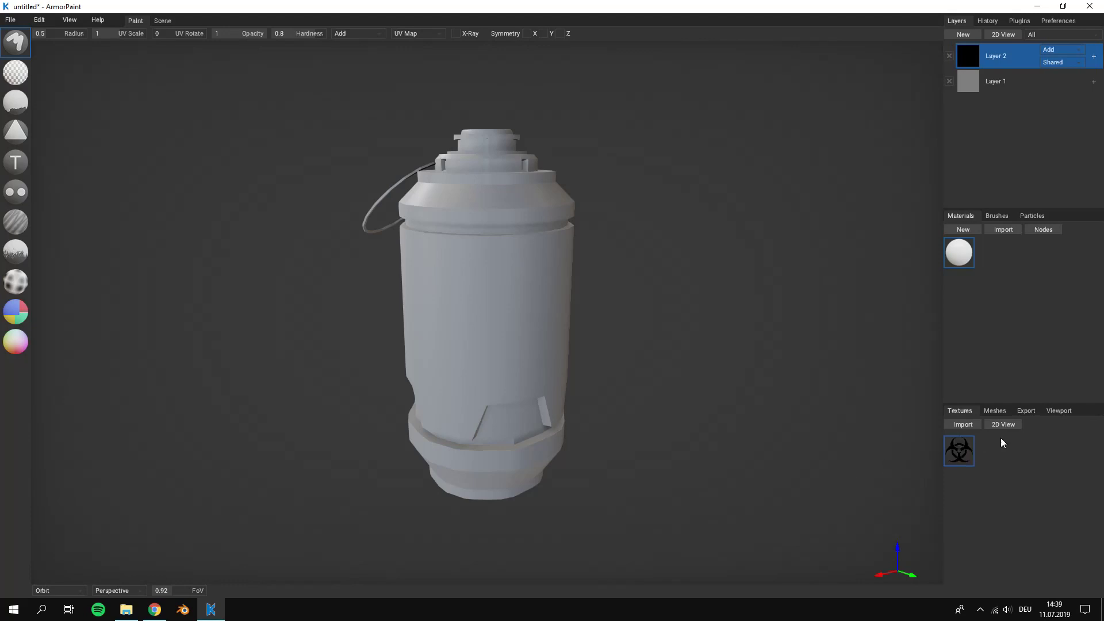
scroll(598, 319, up, 4)
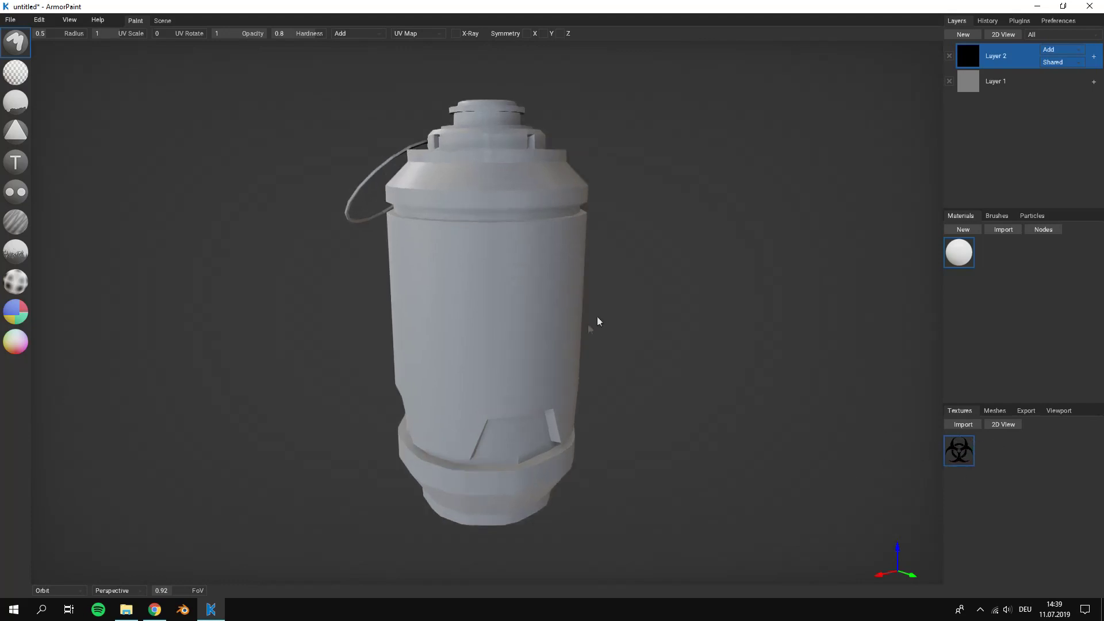
right_drag(570, 348, 569, 339)
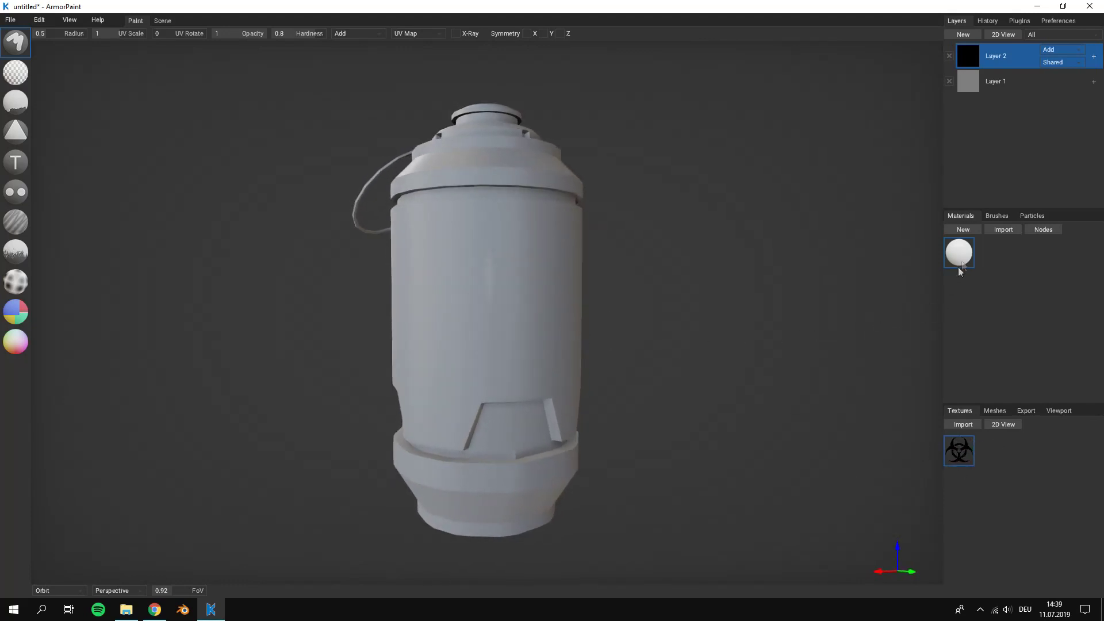
Create a second material, open its node graph and move the Material Output node farther from the RGB node
click(970, 237)
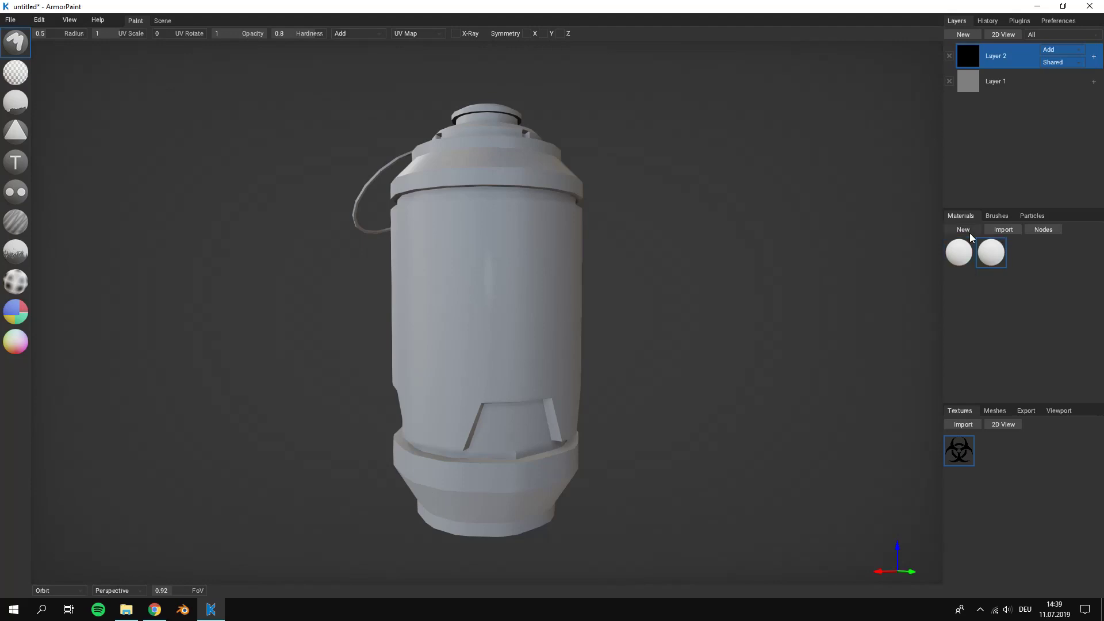
click(1034, 230)
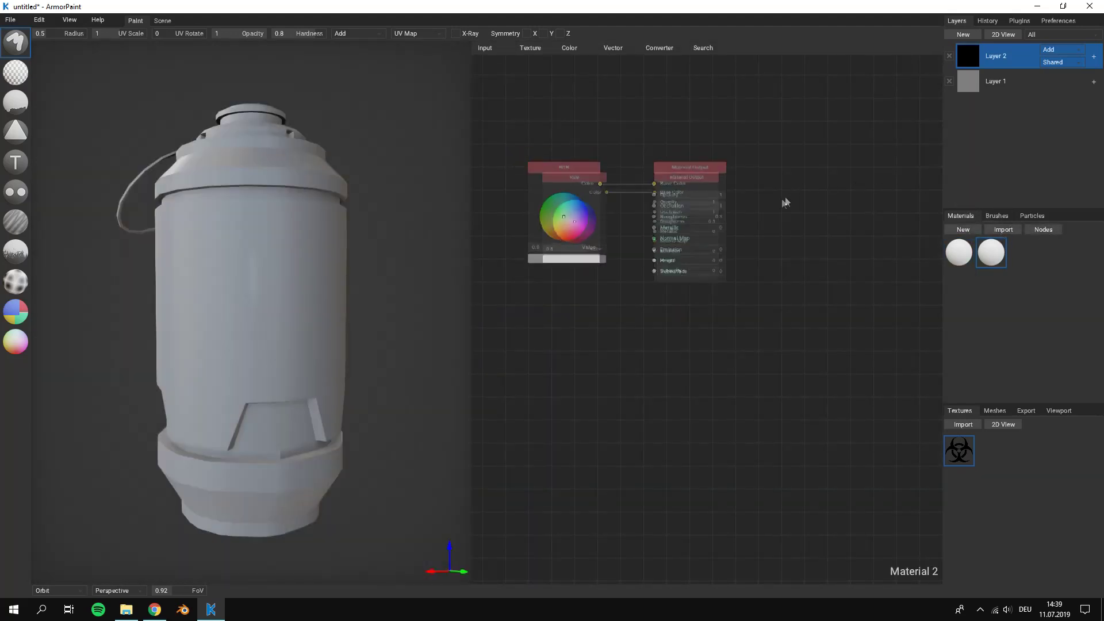
drag(685, 192, 842, 222)
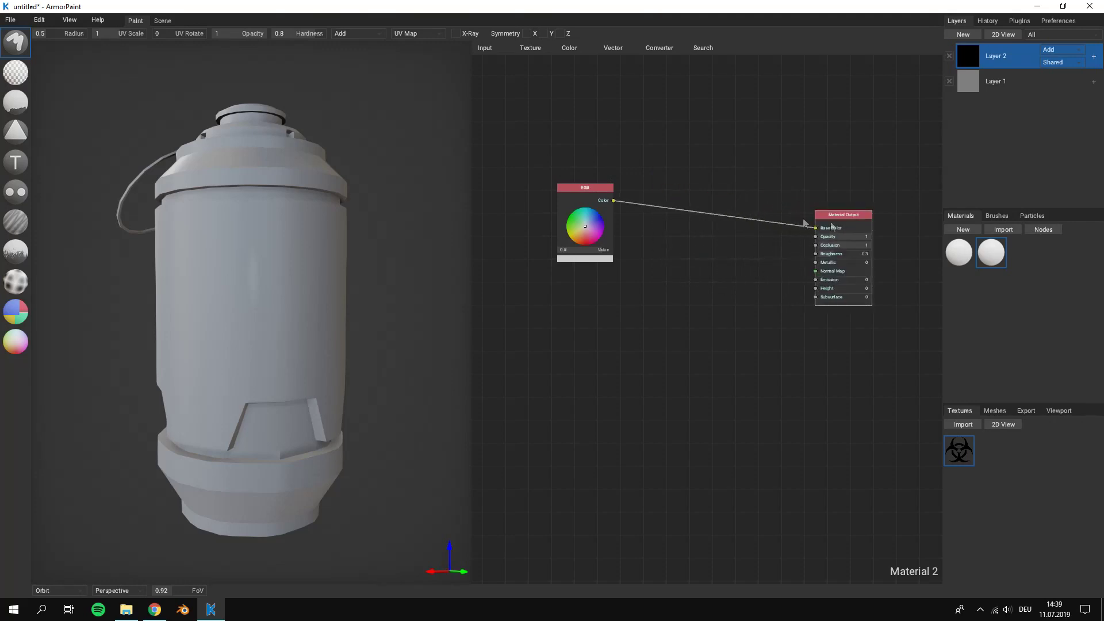
Replace the RGB node with an Image Texture node that uses the icon.png texture
click(582, 188)
key(Delete)
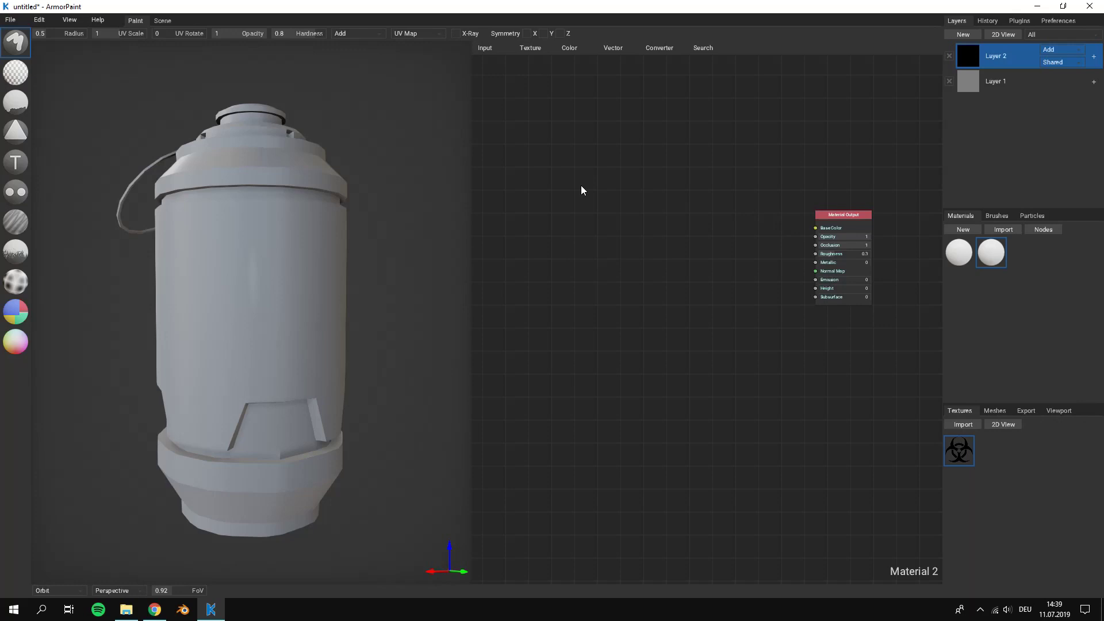
scroll(581, 185, up, 3)
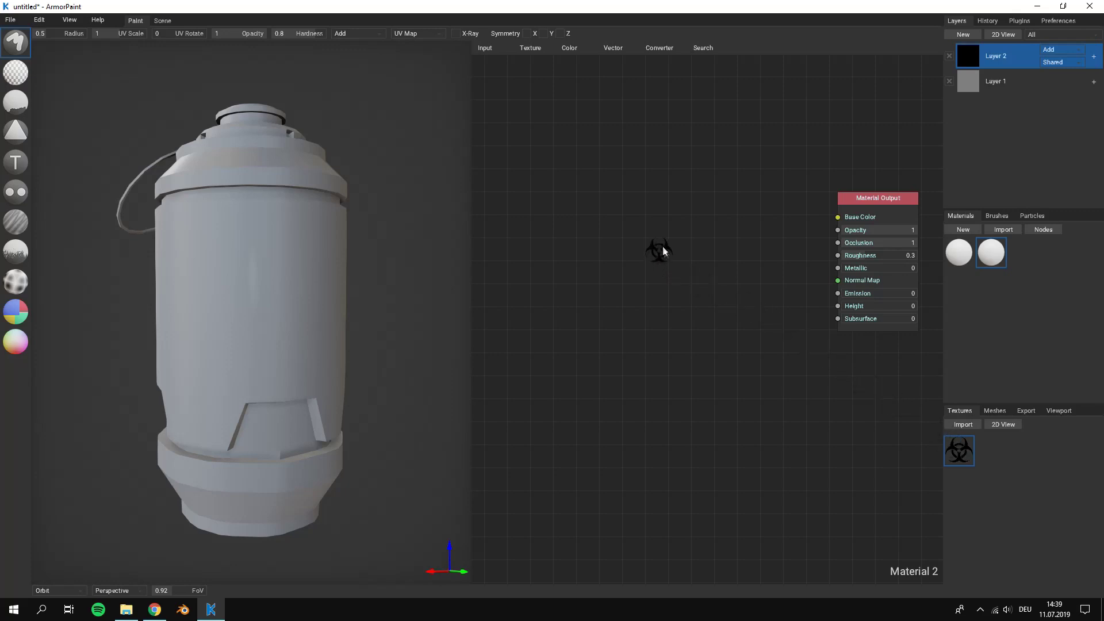
drag(662, 247, 689, 221)
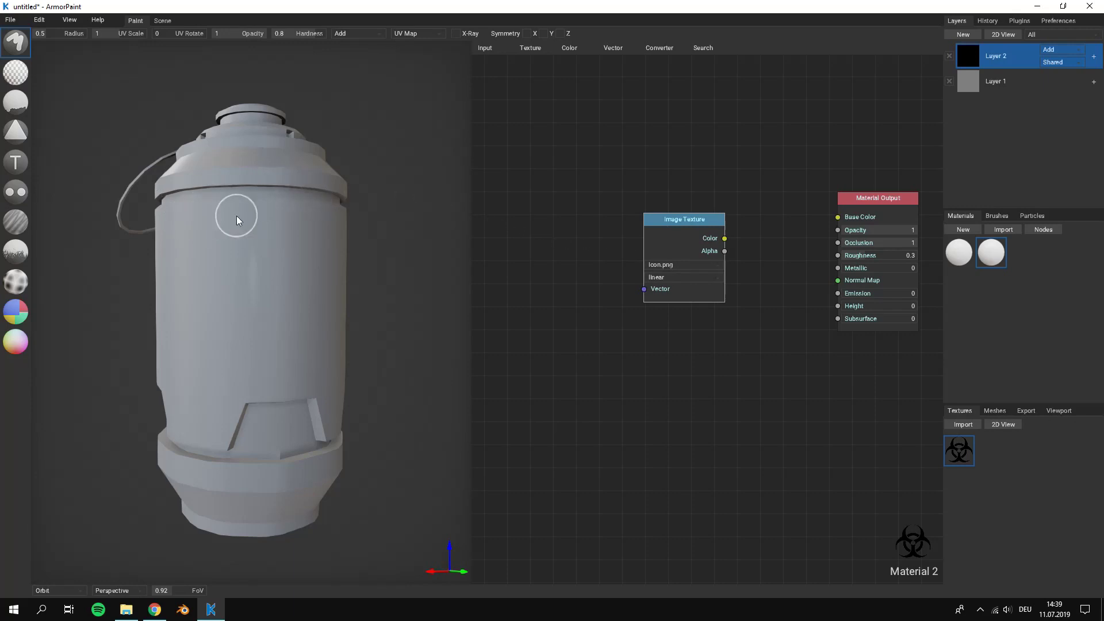
Select the first material and switch to the Decal tool
click(956, 253)
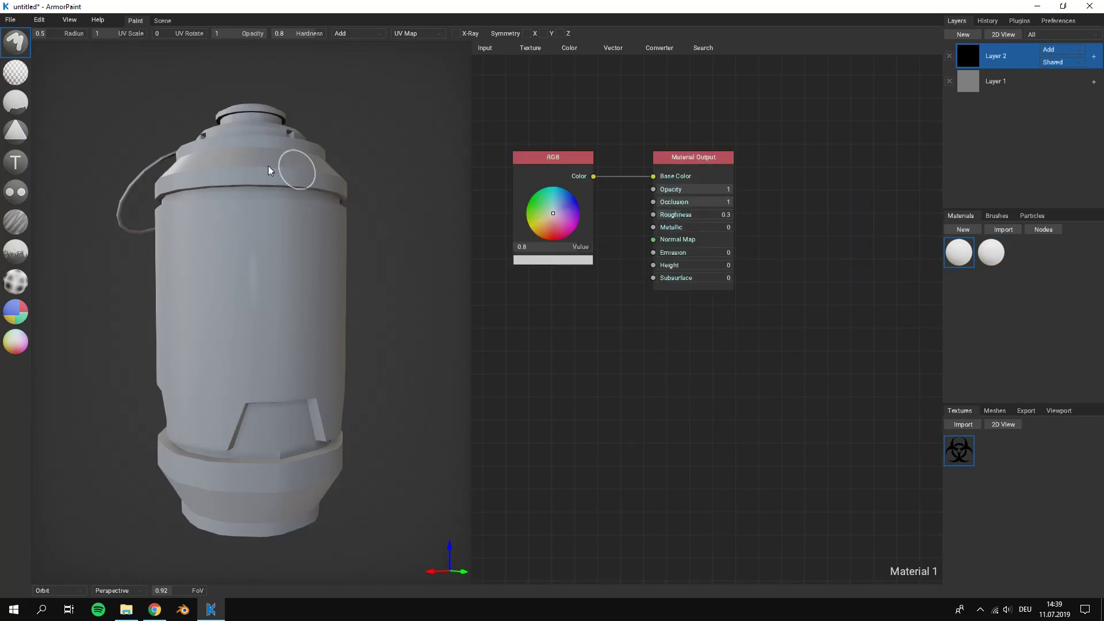
click(17, 132)
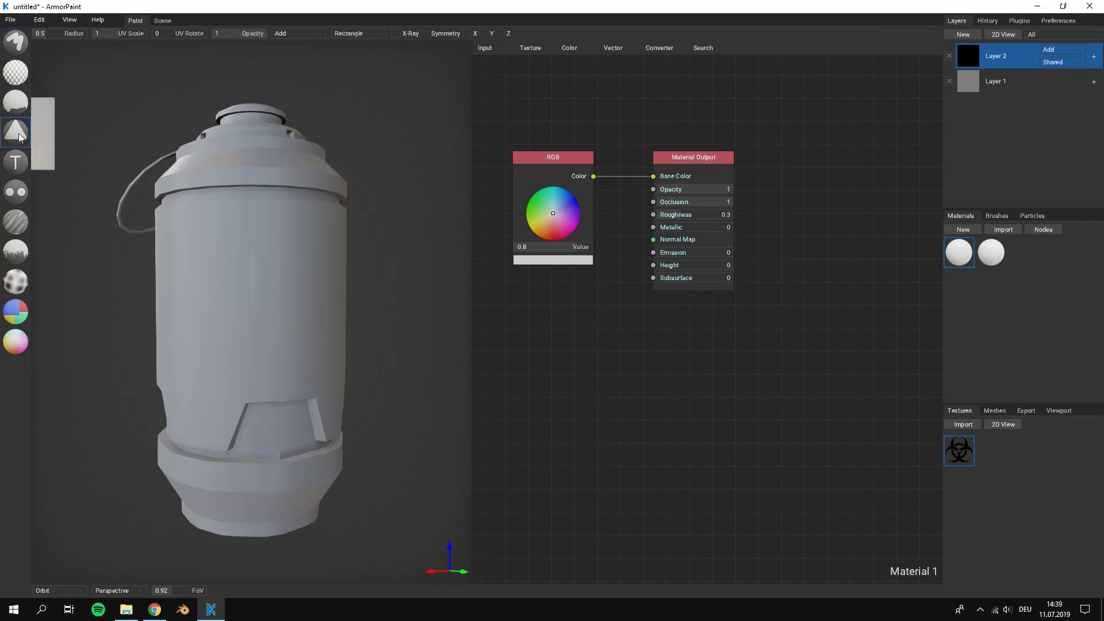
Stamp plain rectangular test decals around the grenade's body and undo them
right_drag(187, 225, 267, 243)
click(258, 241)
click(298, 326)
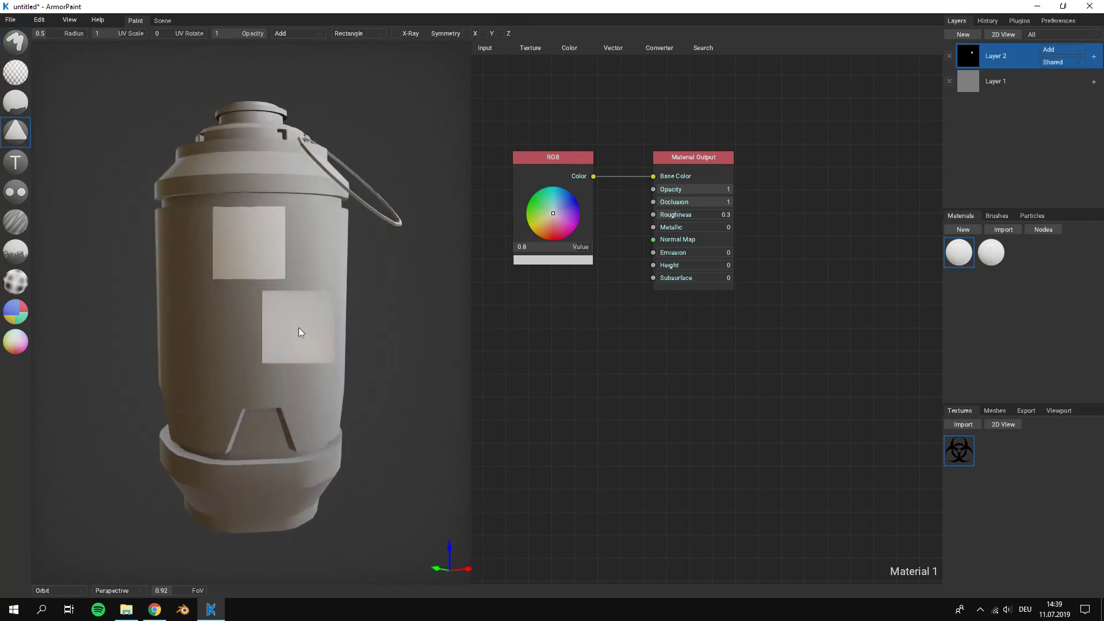
click(201, 325)
right_drag(236, 280, 286, 339)
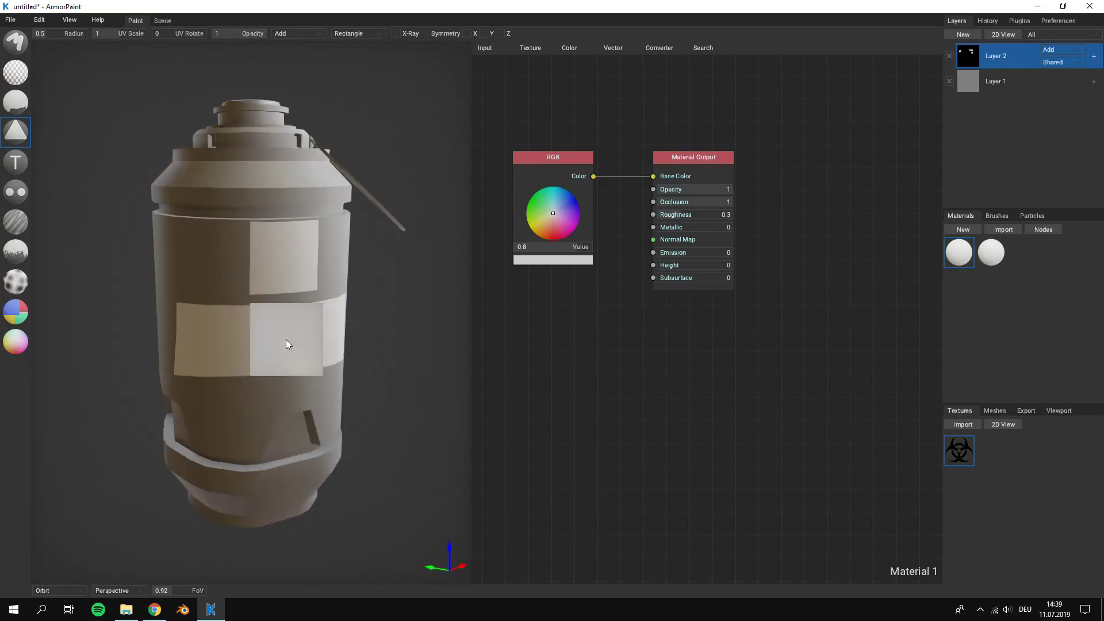
key(ctrl+z)
key(ctrl+z)
key(ctrl+z)
Stamp plain rectangular test decals near the grenade's cap and undo them
right_drag(249, 291, 222, 288)
click(257, 138)
mouse_move(257, 138)
right_down()
mouse_move(230, 305)
mouse_move(167, 347)
mouse_move(129, 352)
mouse_move(165, 286)
right_up()
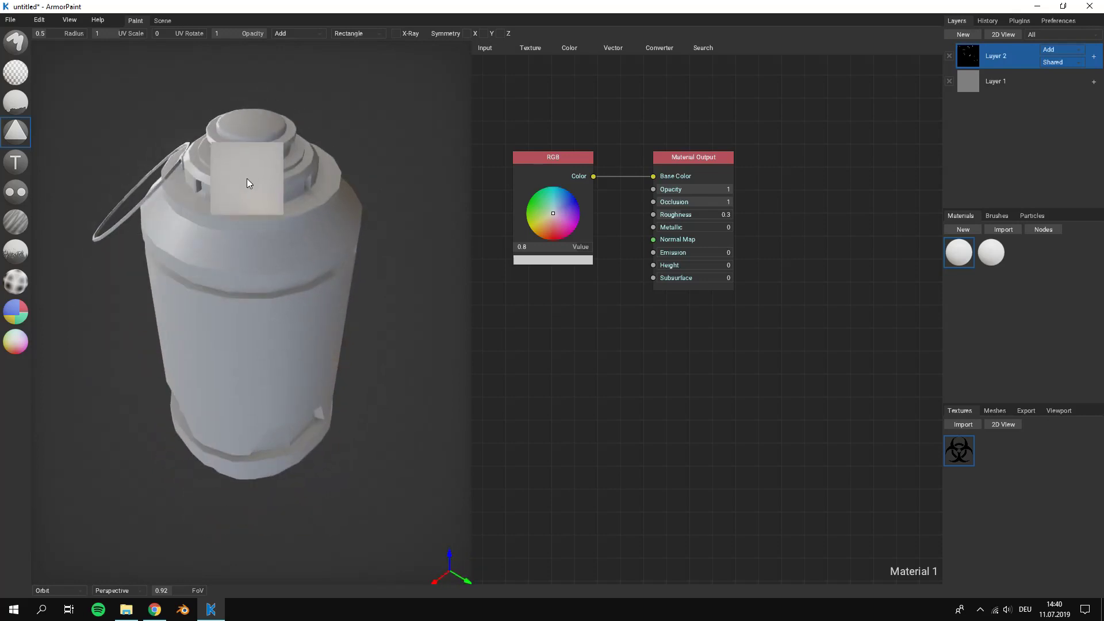
drag(247, 179, 242, 237)
mouse_move(264, 328)
right_down()
mouse_move(204, 313)
mouse_move(274, 322)
right_up()
key(ctrl+z)
key(ctrl+z)
mouse_move(197, 313)
right_down()
mouse_move(275, 308)
mouse_move(234, 267)
mouse_move(228, 288)
right_up()
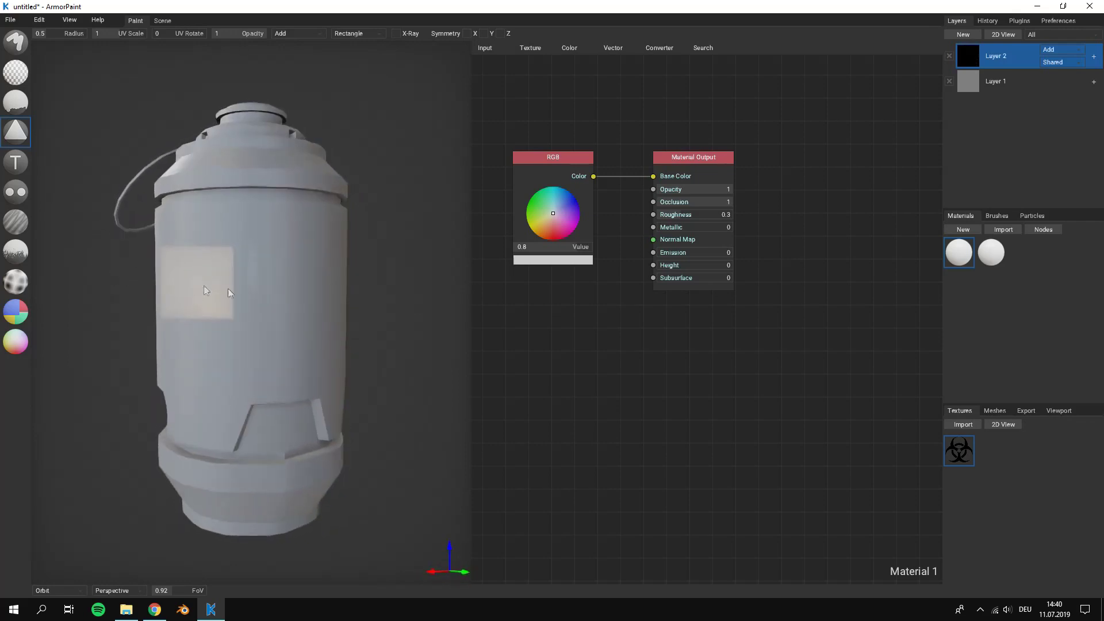
In Material 2, connect the Image Texture's Color to Base Color and its Alpha to Opacity
click(992, 258)
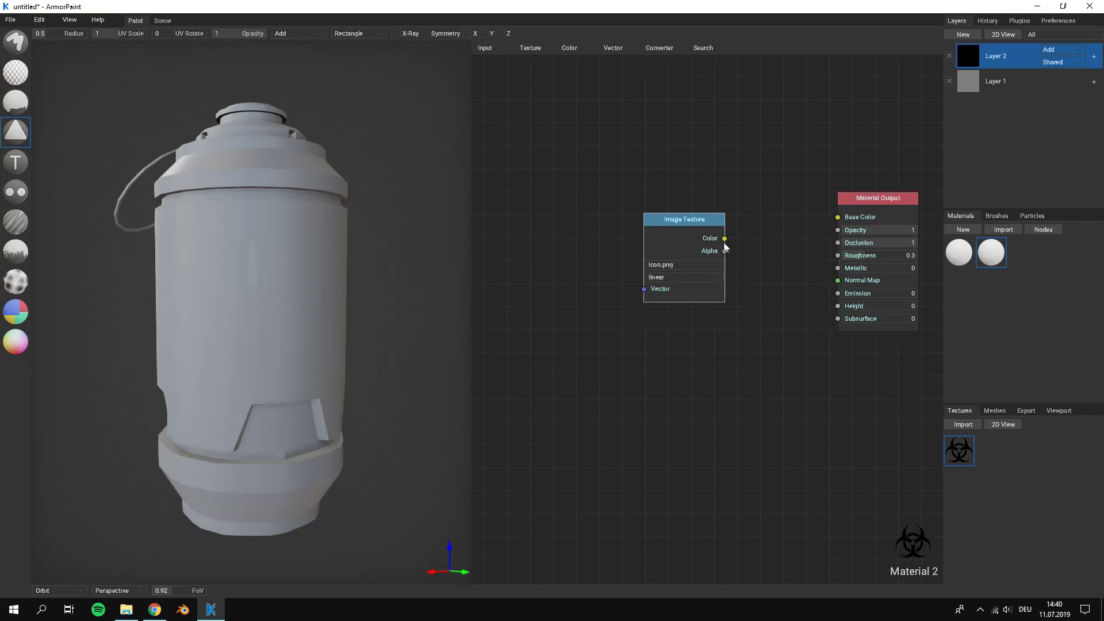
drag(810, 225, 838, 217)
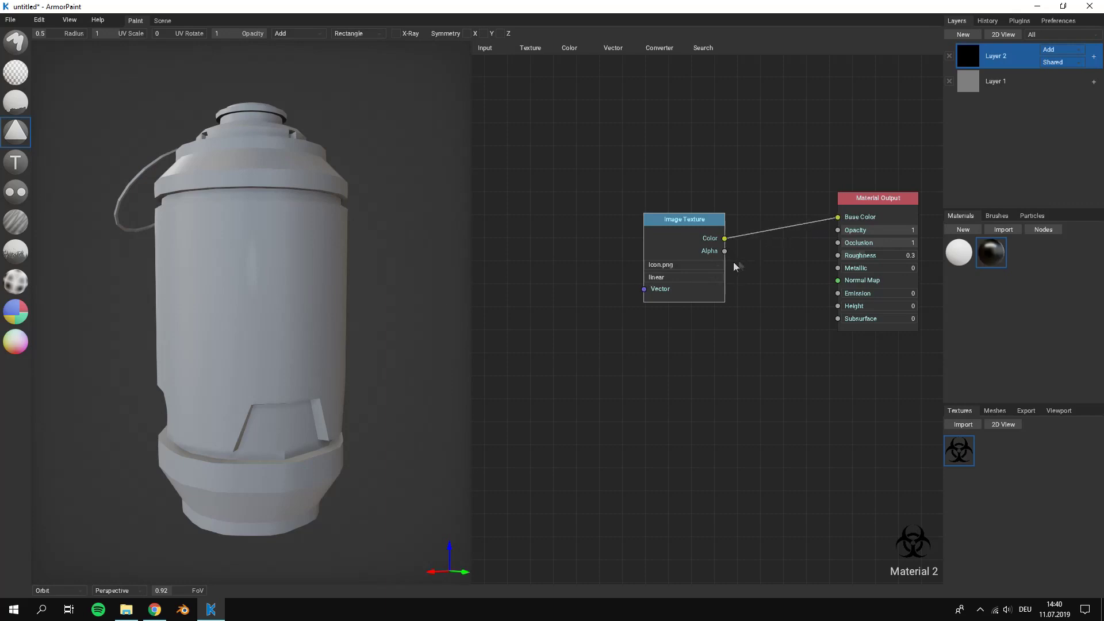
drag(725, 253, 799, 266)
drag(837, 230, 840, 230)
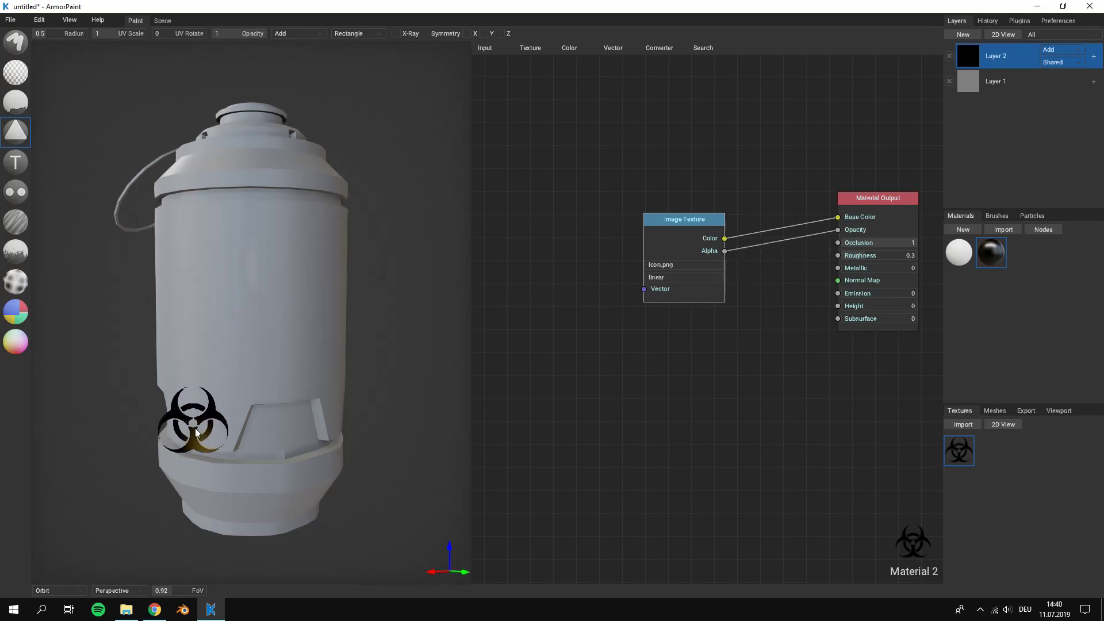
Stamp the biohazard icon decal on the upper part of the grenade's body, inspect it up close and undo it
scroll(253, 291, down, 3)
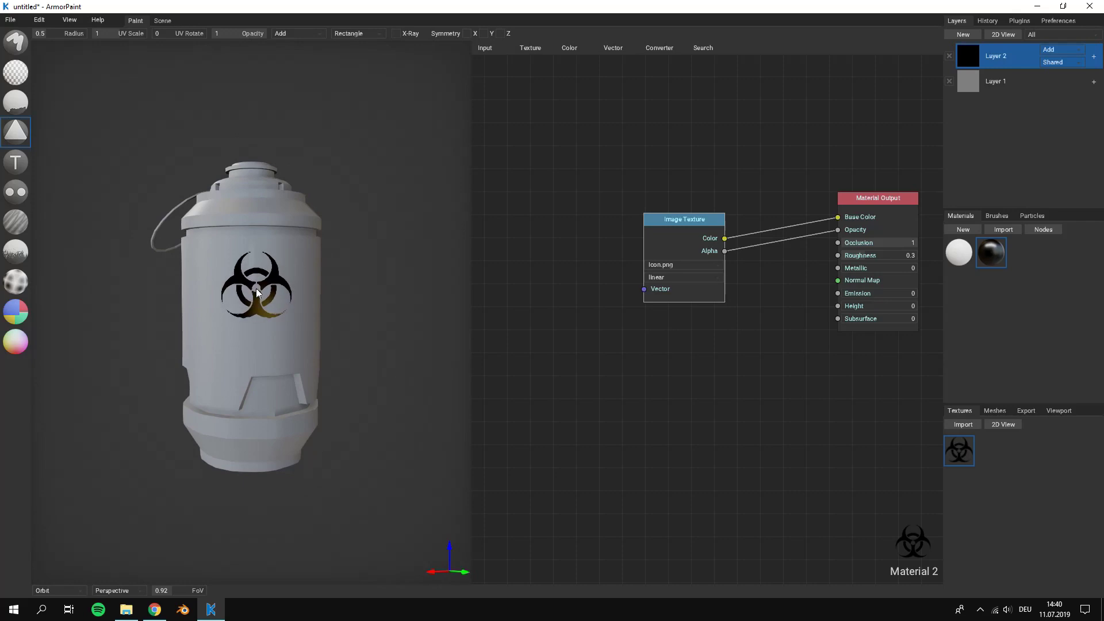
click(257, 292)
right_drag(261, 403, 213, 409)
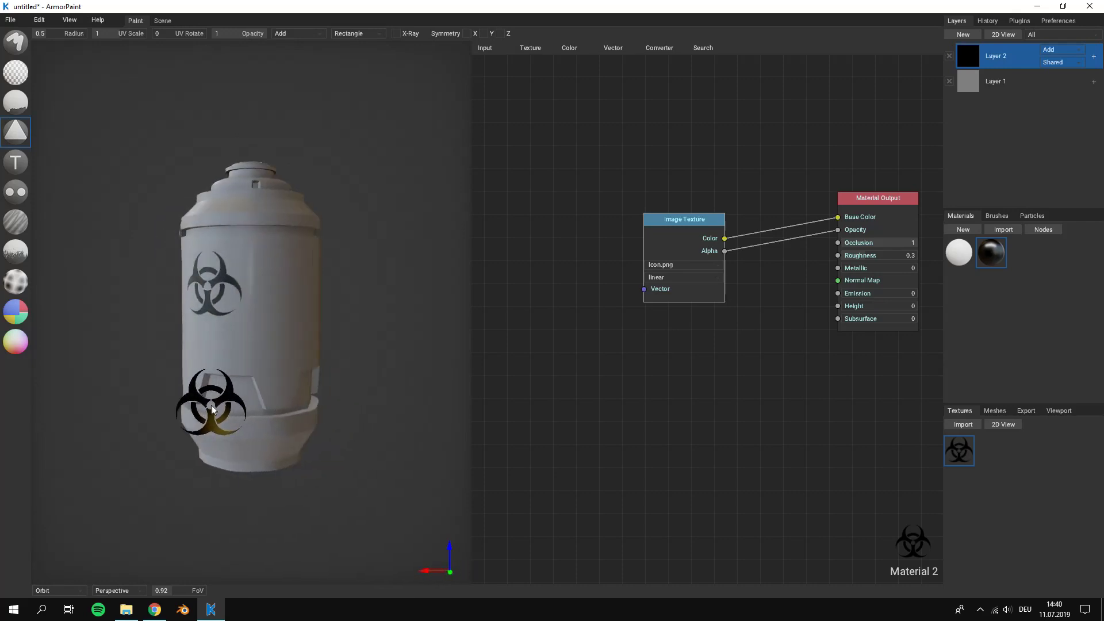
scroll(213, 409, up, 8)
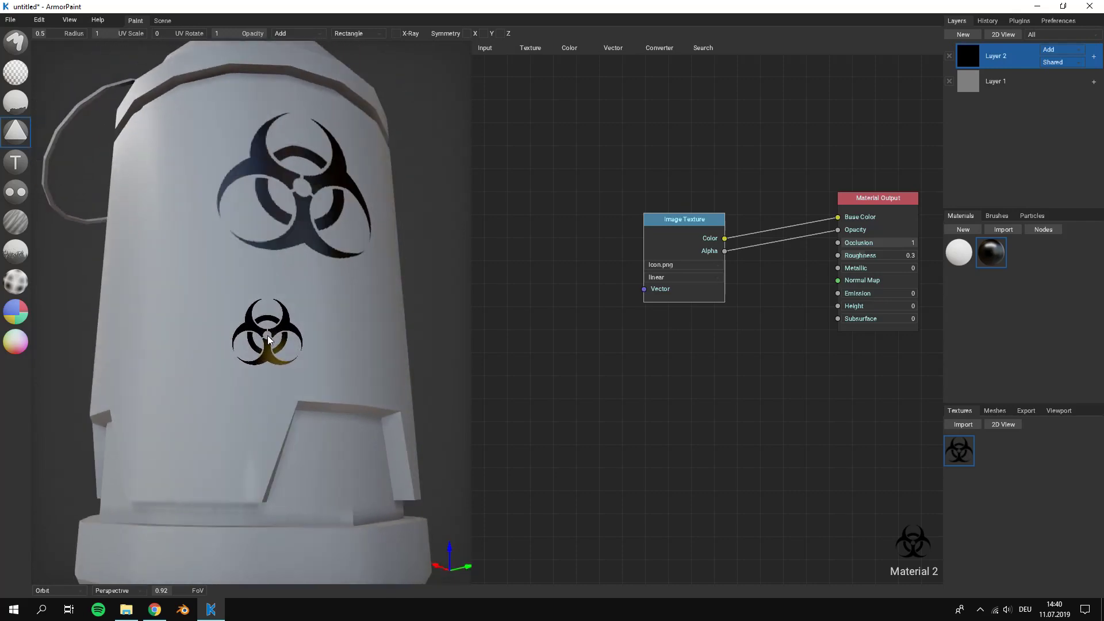
key(ctrl+z)
scroll(271, 374, down, 8)
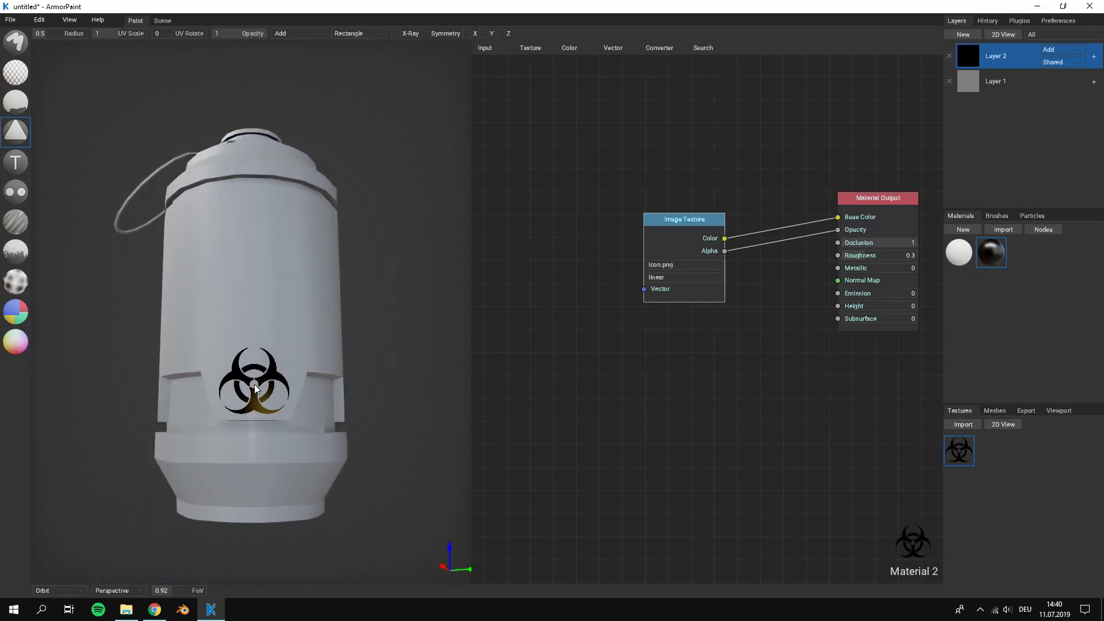
Stamp the biohazard icon decal low on the grenade's body, between the two recessed panels
click(255, 384)
right_drag(360, 489, 311, 525)
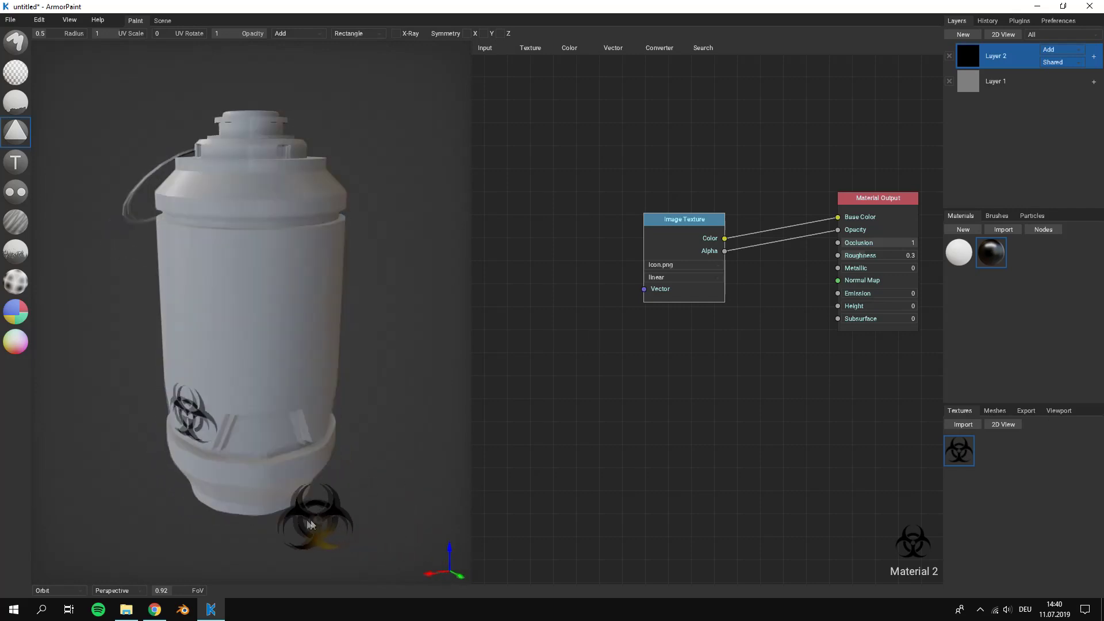
right_drag(345, 250, 307, 242)
Stamp the biohazard icon decal on the top face of the grenade's cap and undo it
scroll(248, 315, down, 1)
right_drag(248, 316, 268, 311)
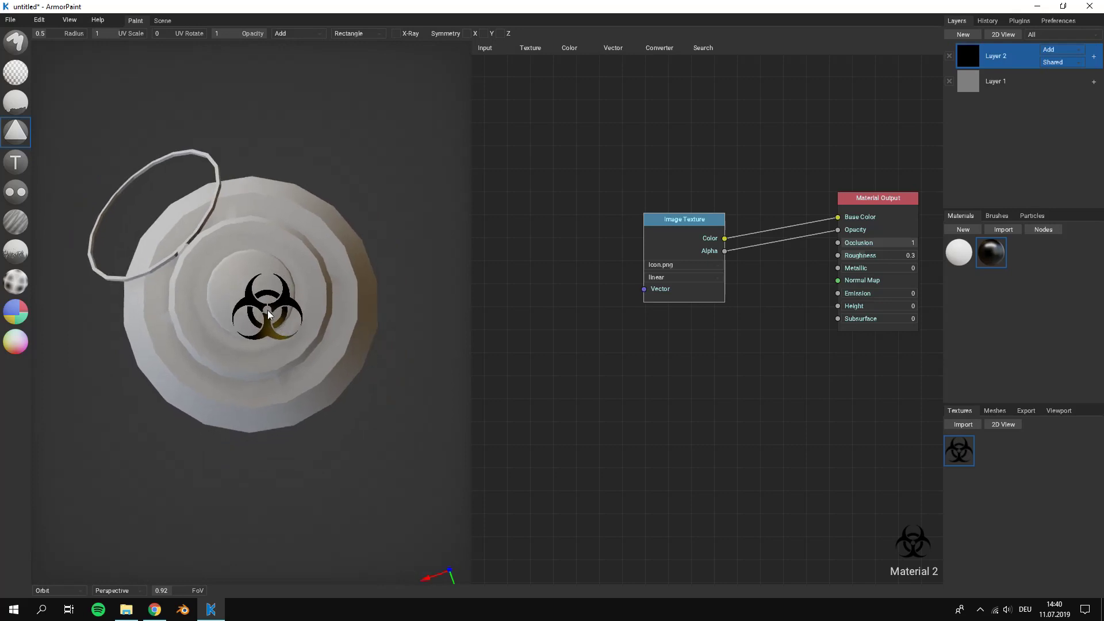
click(251, 290)
mouse_move(310, 401)
right_down()
mouse_move(345, 354)
mouse_move(394, 341)
mouse_move(260, 346)
right_up()
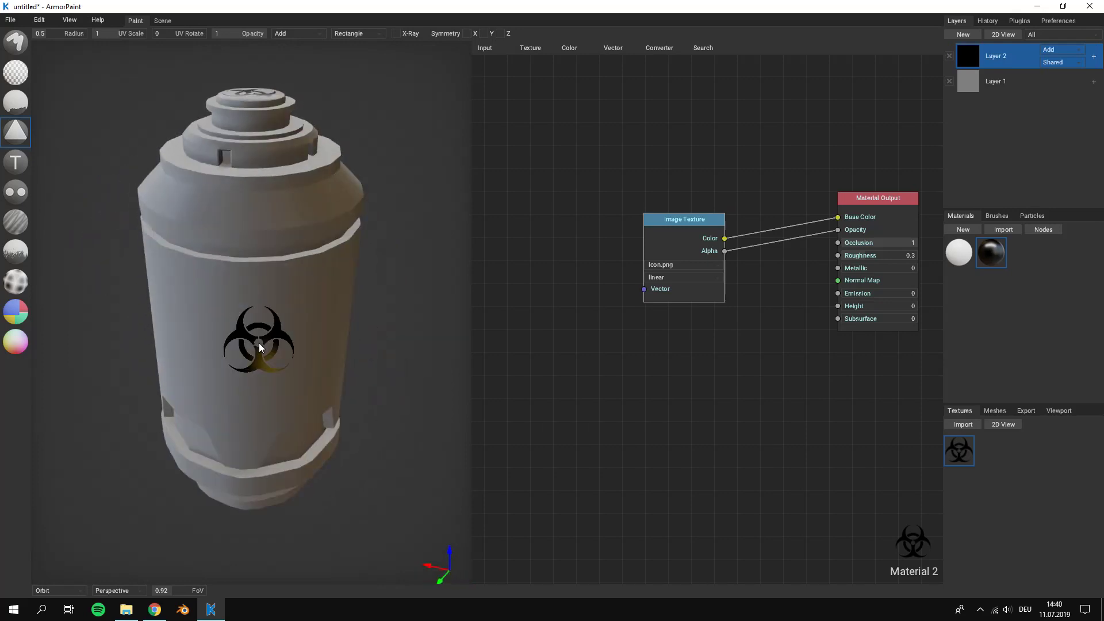
key(ctrl+z)
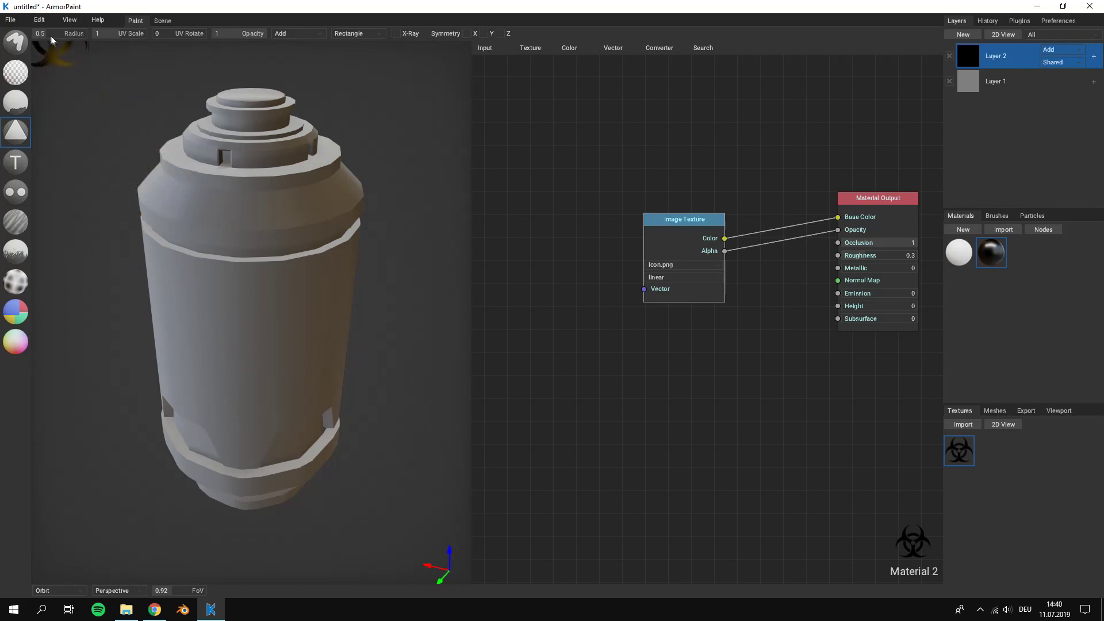
Try stamping a larger biohazard decal on the grenade with radius 1.21, undo it and restore the radius to 0.5
drag(51, 33, 65, 37)
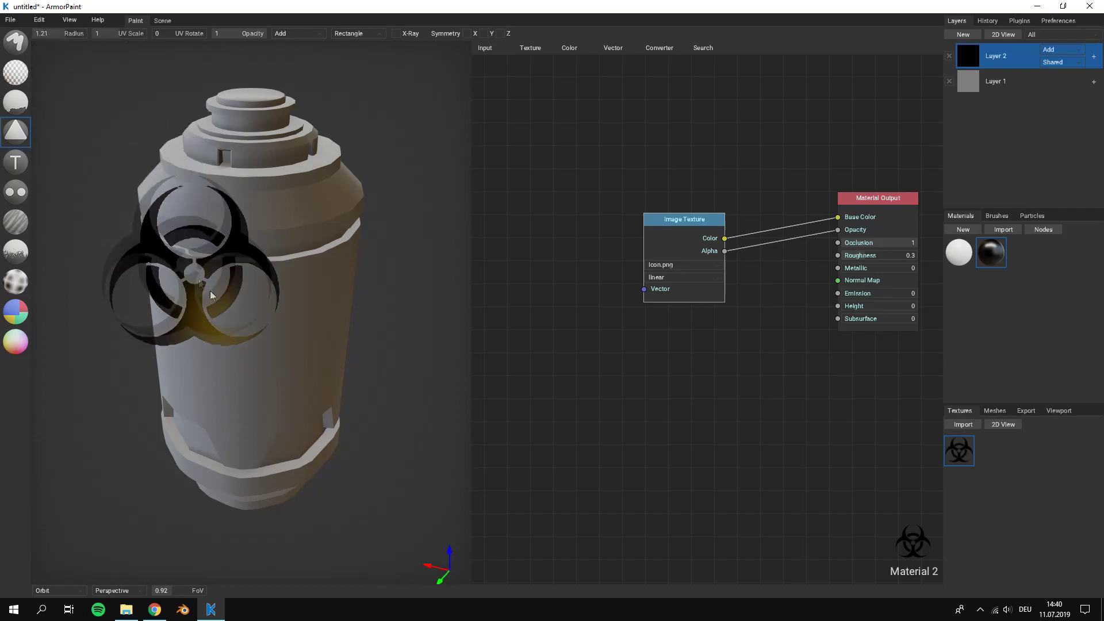
right_drag(279, 325, 299, 284)
click(246, 279)
right_drag(333, 430, 259, 382)
key(ctrl+z)
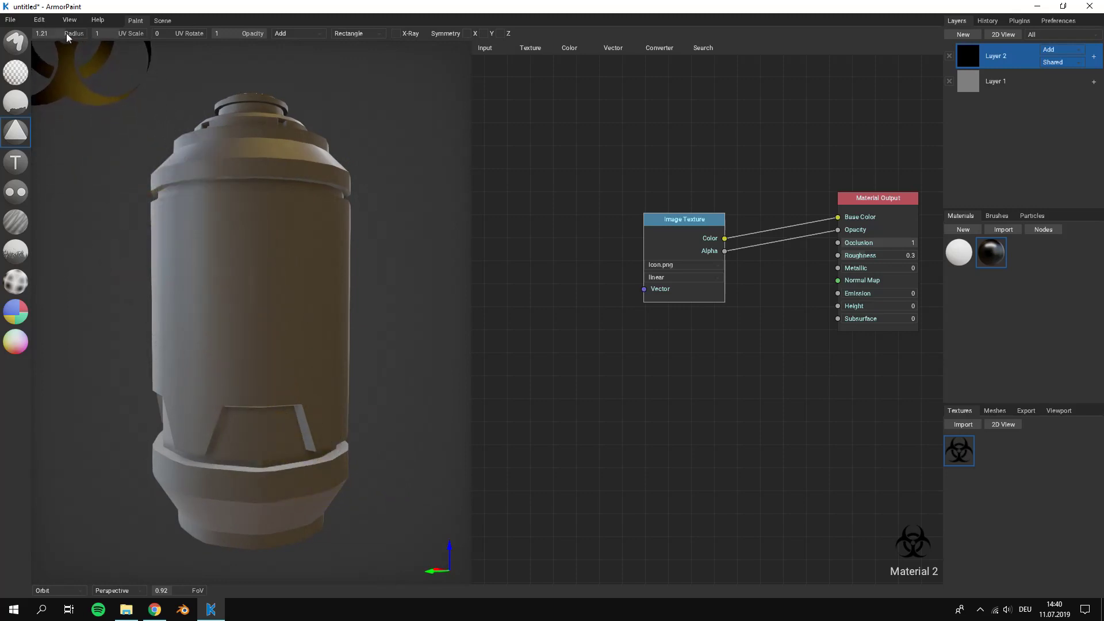
drag(67, 32, 44, 33)
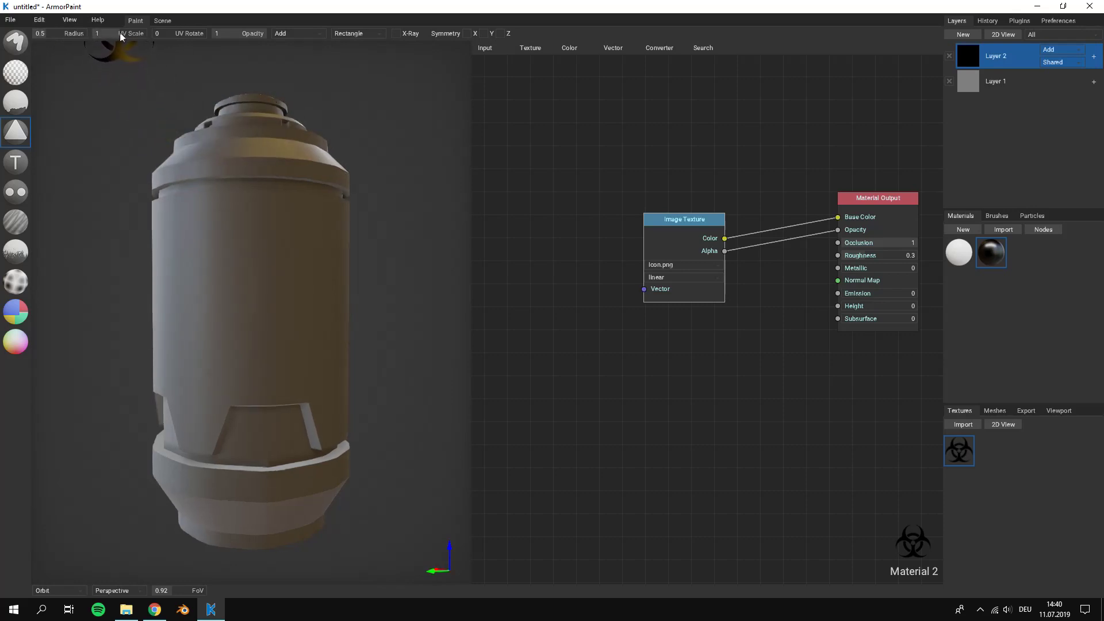
Try stamping the biohazard decal on the grenade's body with UV Scale 2, undo it and restore the UV Scale to 1
drag(136, 33, 150, 34)
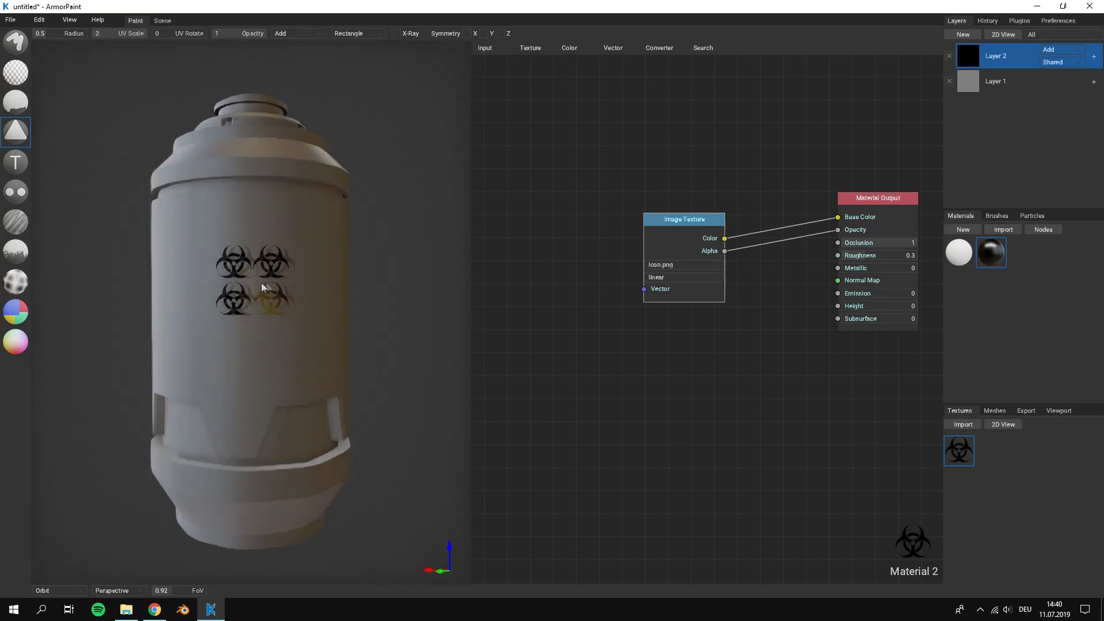
right_drag(263, 337, 331, 345)
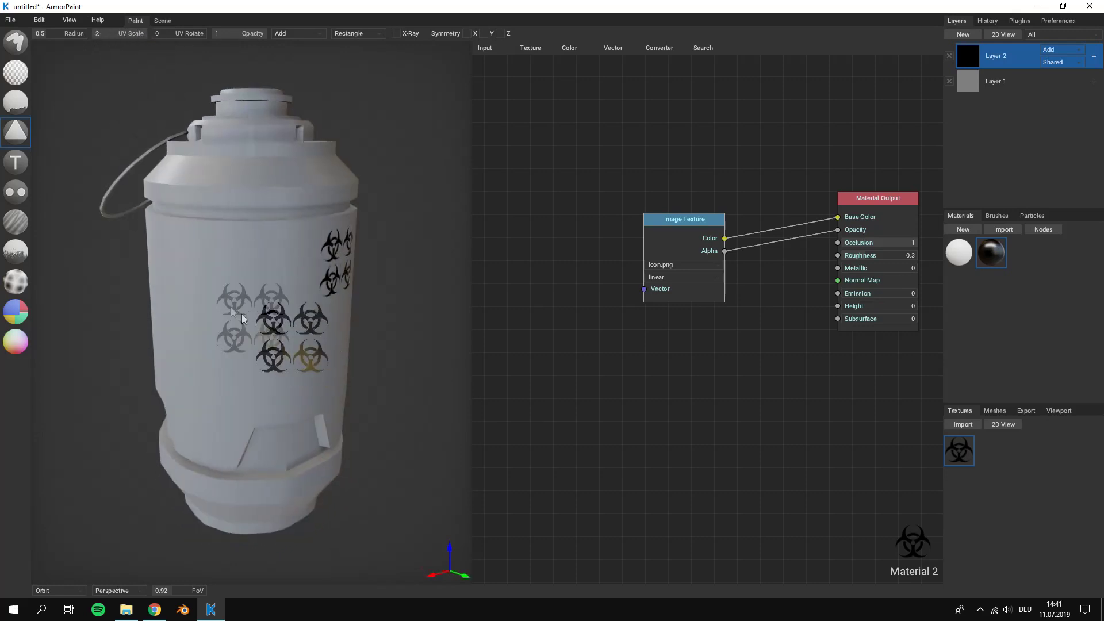
click(230, 303)
right_drag(299, 395, 315, 353)
key(ctrl+z)
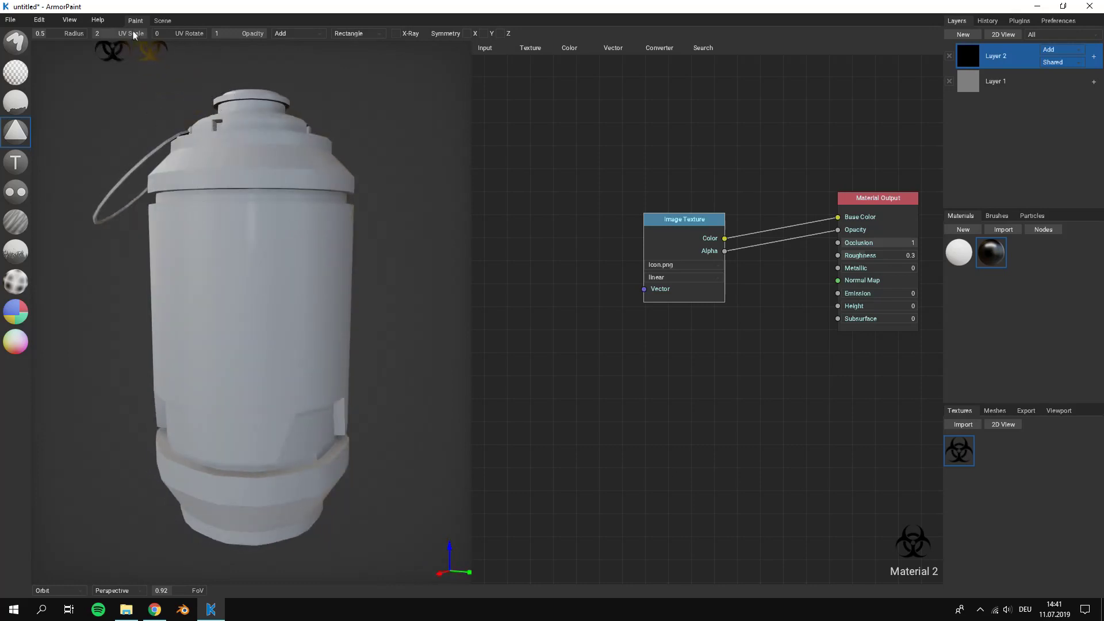
text(1)
key(Return)
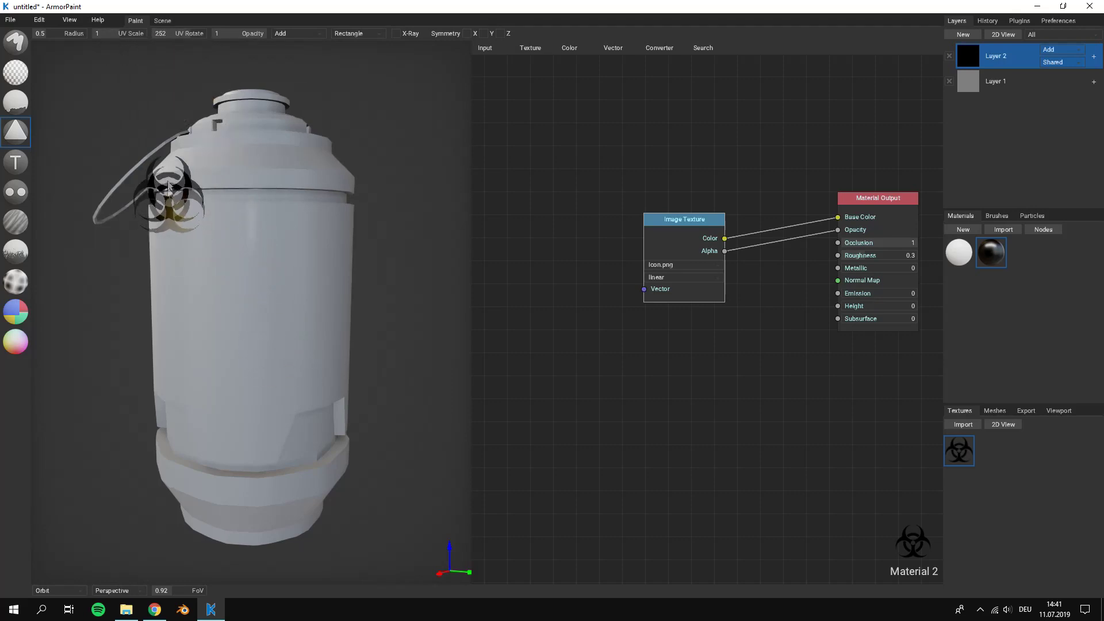
Try stamping biohazard decals on the grenade's body with UV Rotate 47, undo them and restore UV Rotate to 0
drag(165, 35, 159, 36)
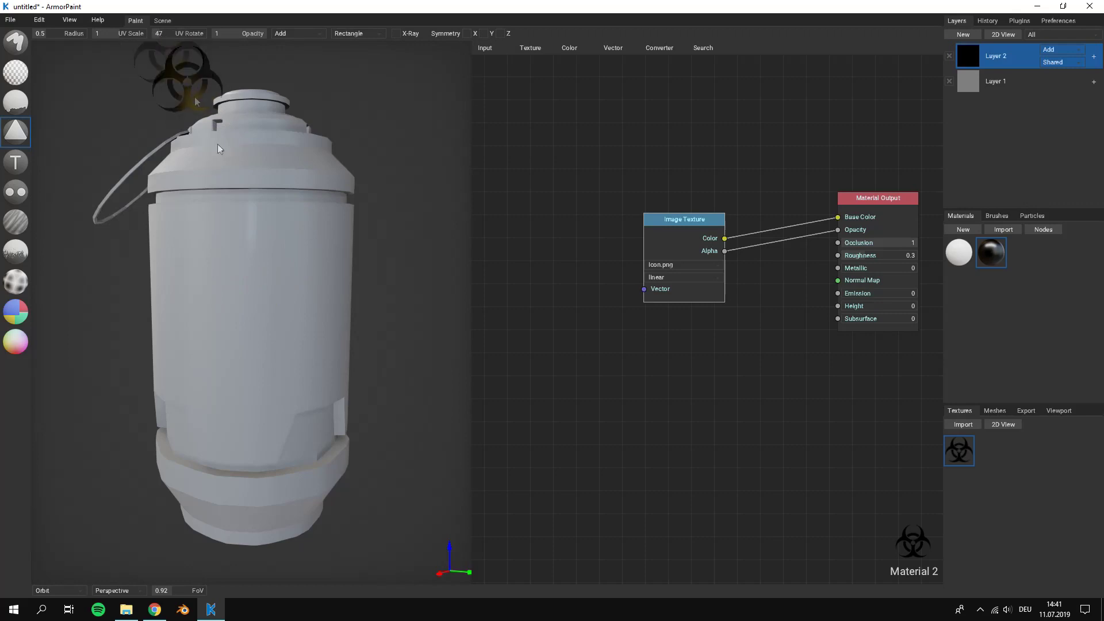
mouse_move(254, 230)
mouse_down()
mouse_move(285, 270)
mouse_move(266, 337)
mouse_move(210, 332)
mouse_up()
click(197, 323)
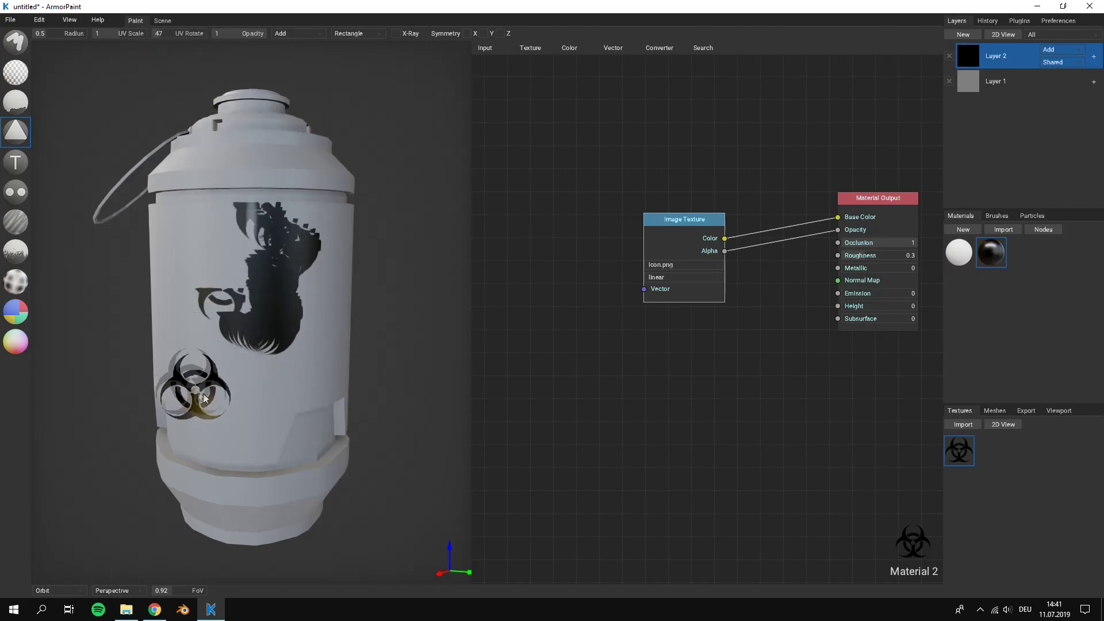
click(204, 390)
click(165, 356)
key(ctrl+z)
key(ctrl+z)
key(ctrl+z)
key(ctrl+z)
key(ctrl+z)
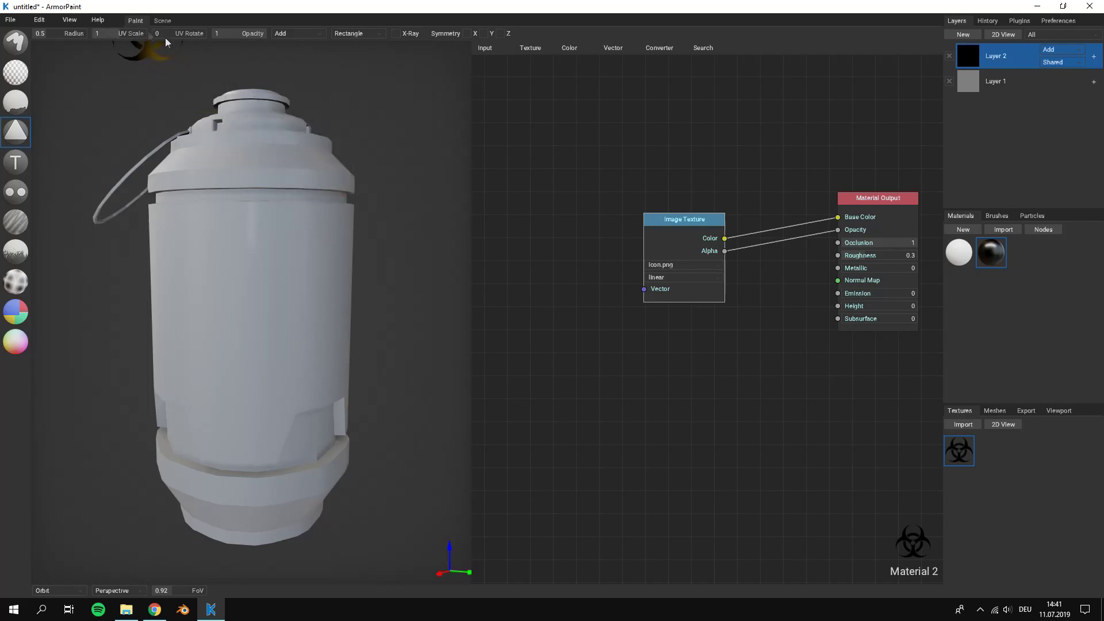
Try stamping faint biohazard decals on the grenade's body at opacity 0.36, undo them and restore the opacity to 1
drag(233, 32, 228, 33)
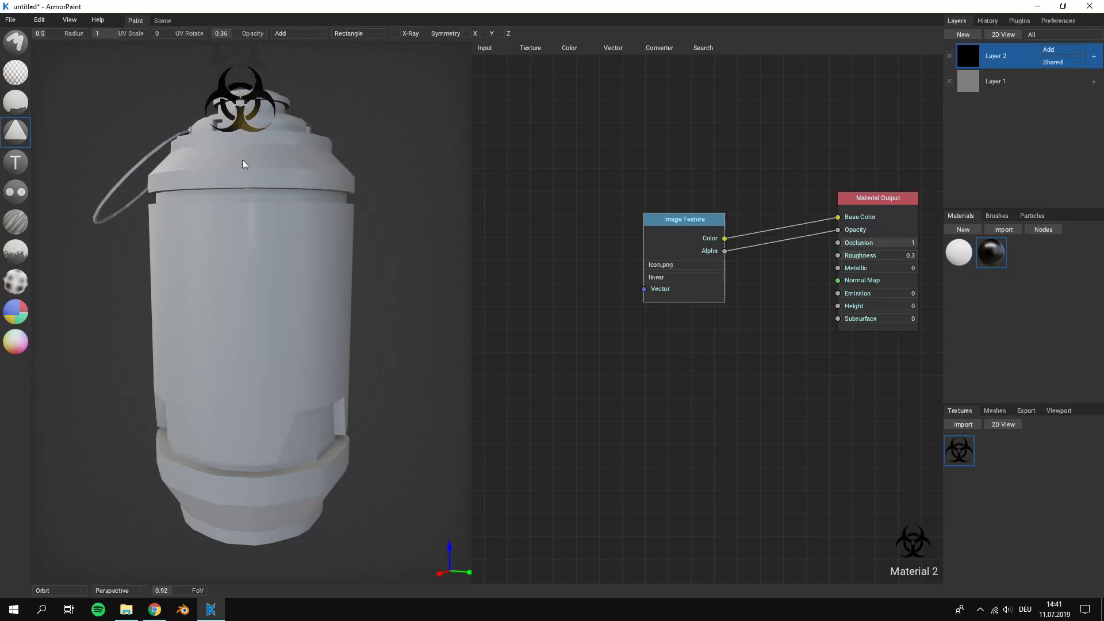
click(260, 272)
scroll(263, 301, up, 3)
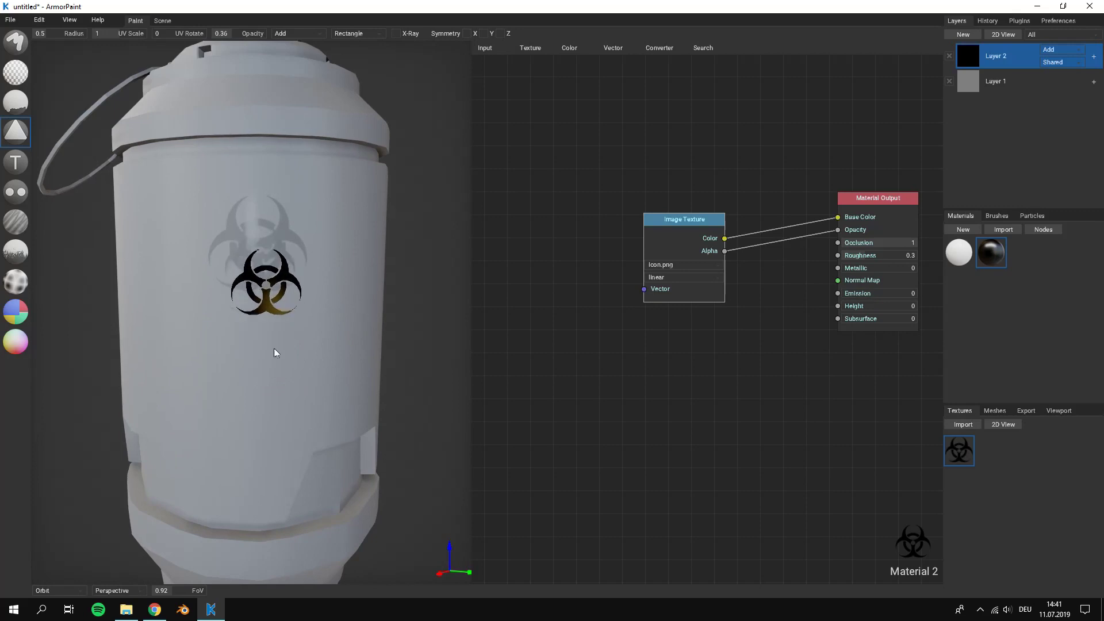
drag(299, 248, 256, 287)
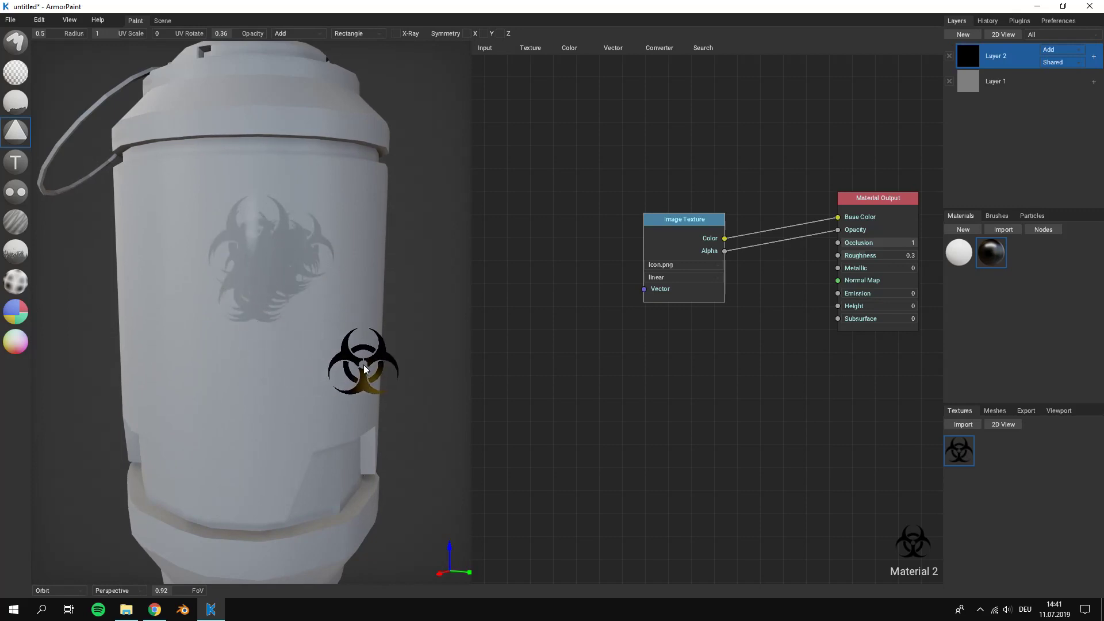
key(ctrl+z)
key(ctrl+z)
key(ctrl+z)
key(ctrl+z)
key(ctrl+z)
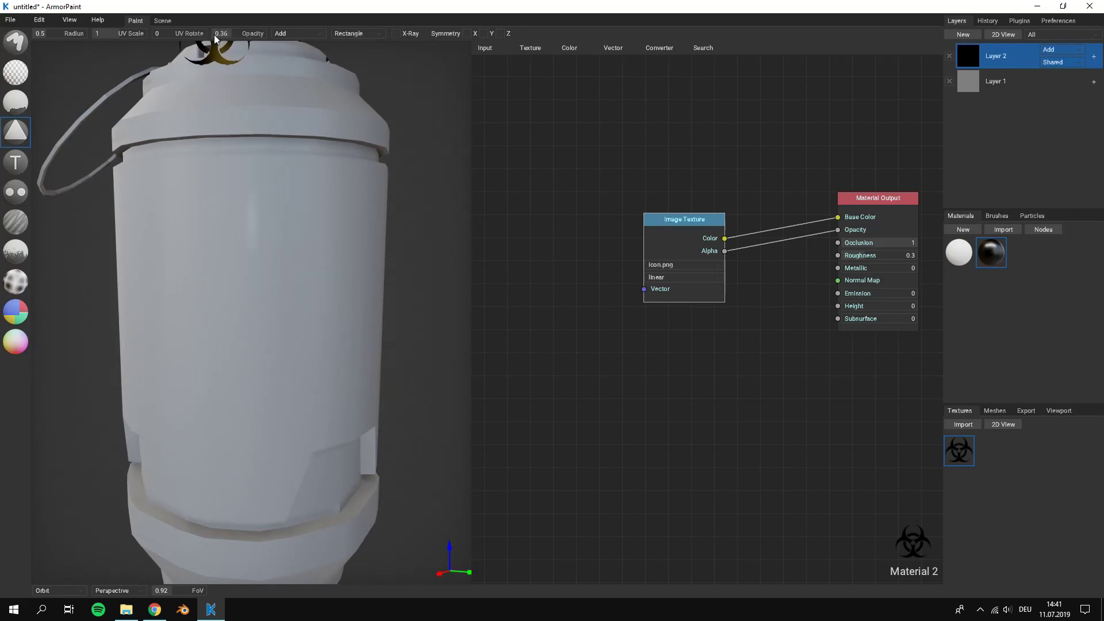
drag(222, 33, 267, 36)
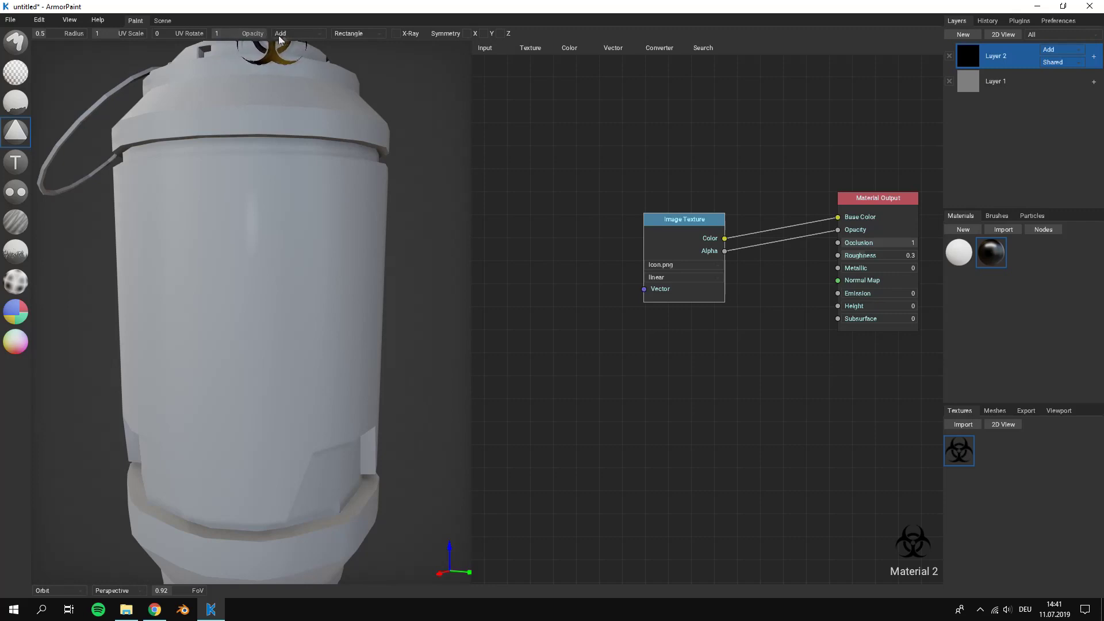
Try the biohazard decal with the Circle mask shape on the grenade's body, undo it and restore the Rectangle shape
click(350, 36)
click(351, 63)
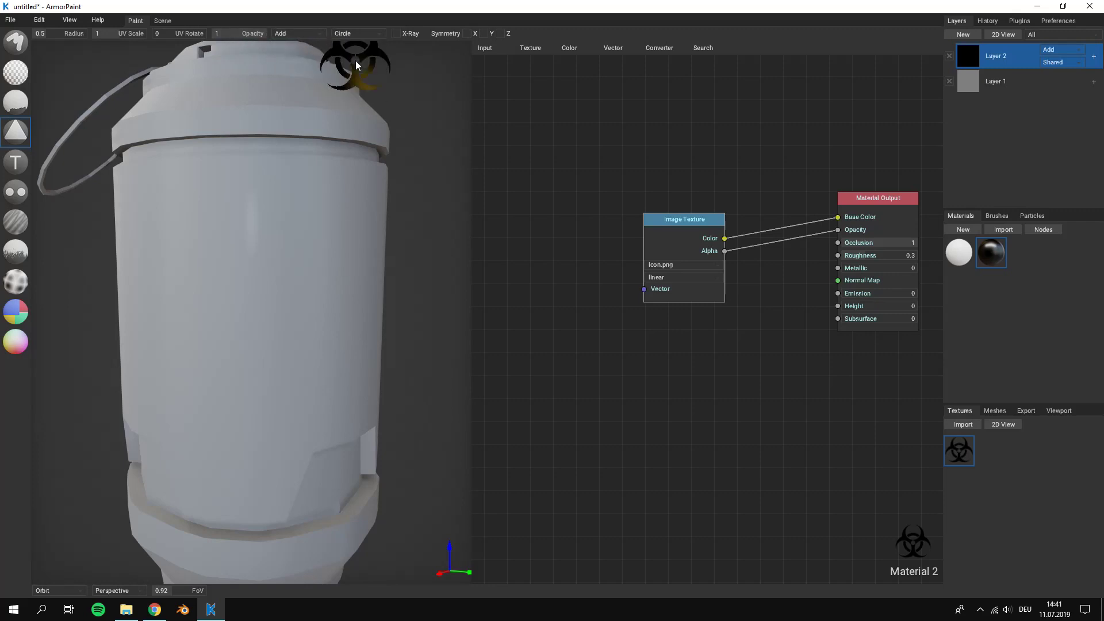
click(232, 212)
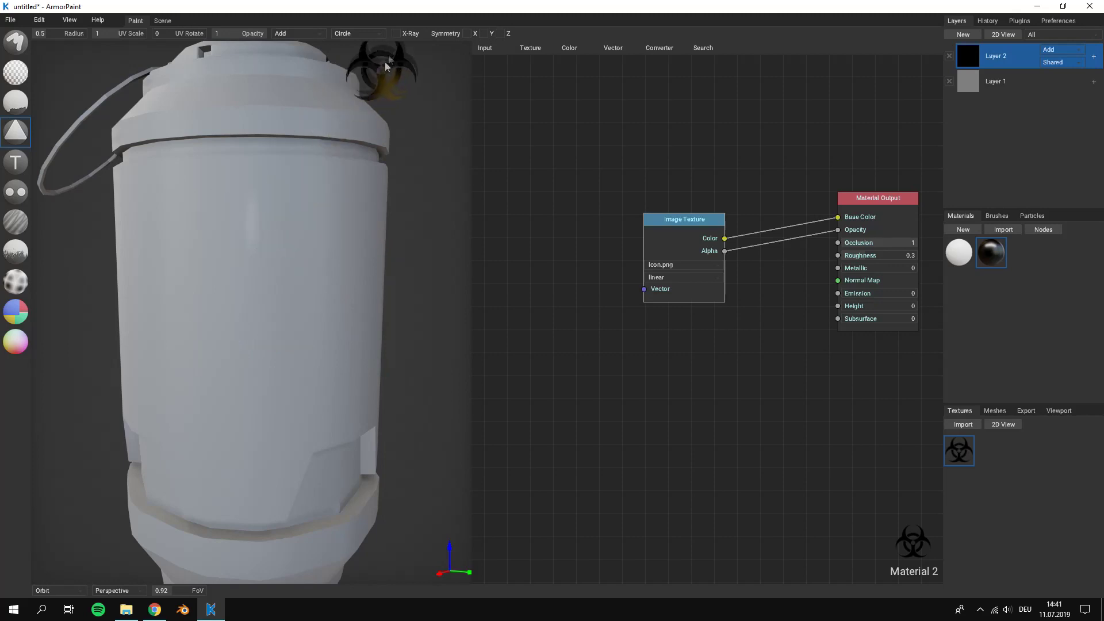
click(367, 33)
click(361, 54)
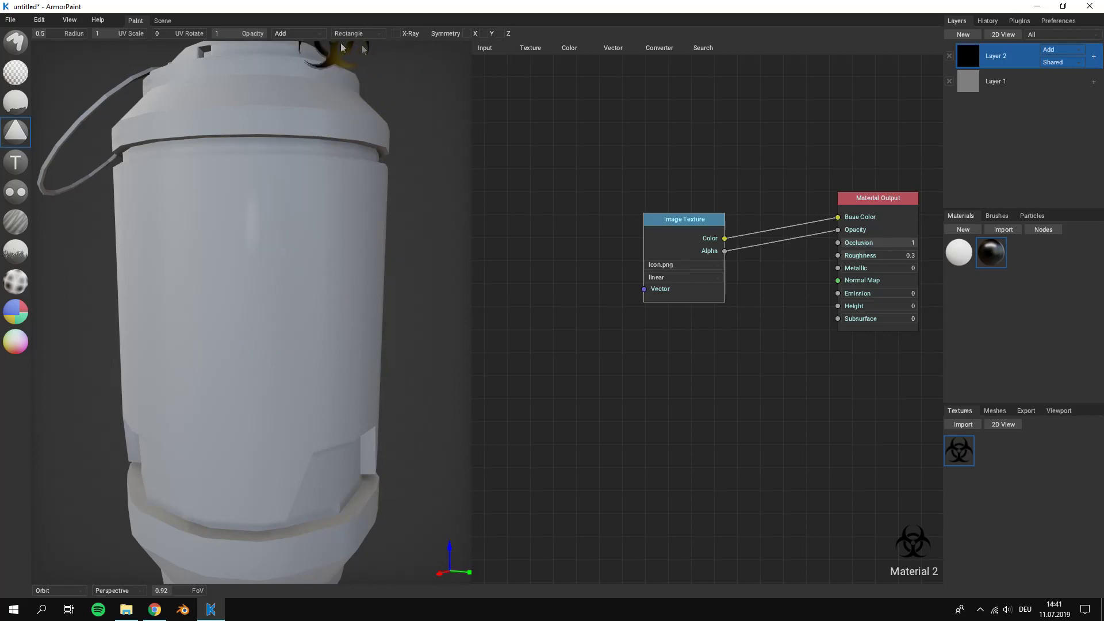
Switch to File Explorer and import Logo.png from the project folder as a texture in ArmorPaint
scroll(308, 308, down, 5)
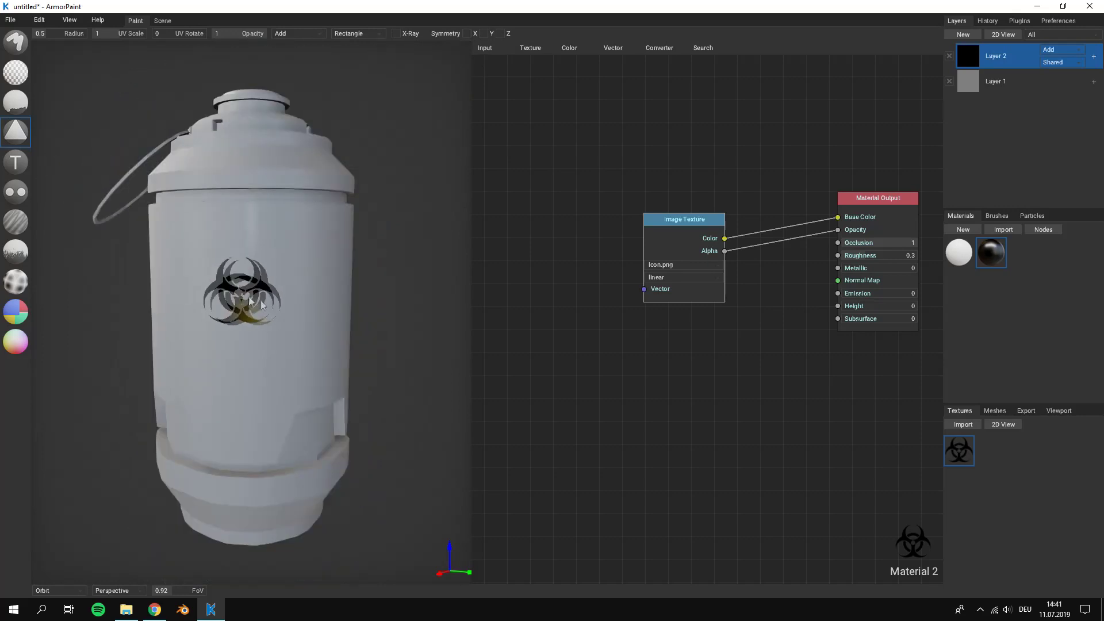
mouse_move(305, 326)
right_down()
mouse_move(187, 347)
mouse_move(319, 326)
right_up()
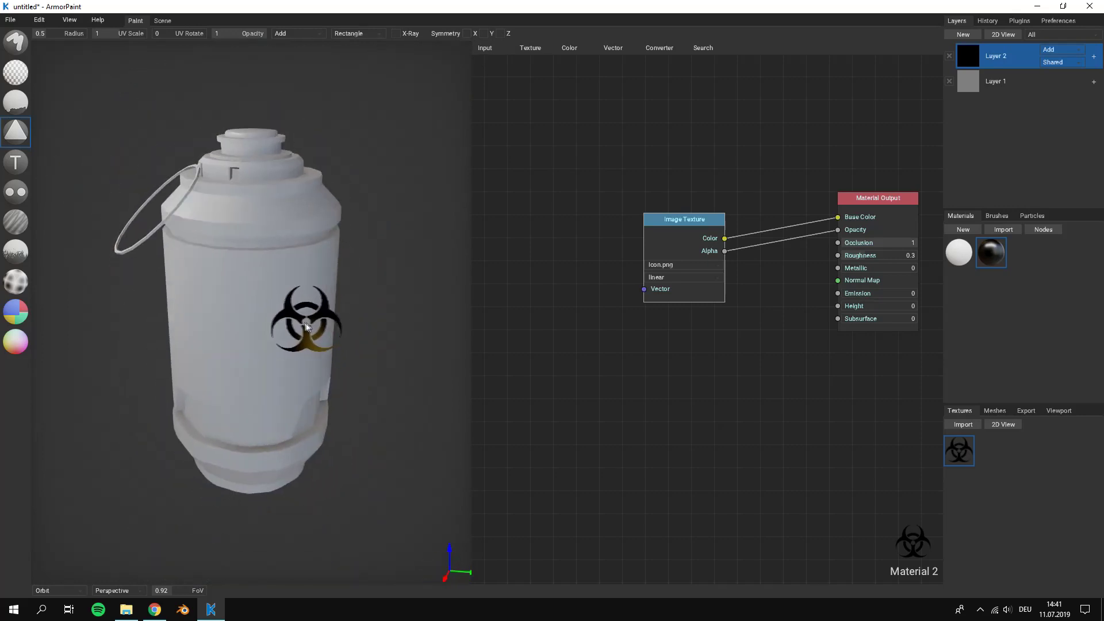
click(137, 609)
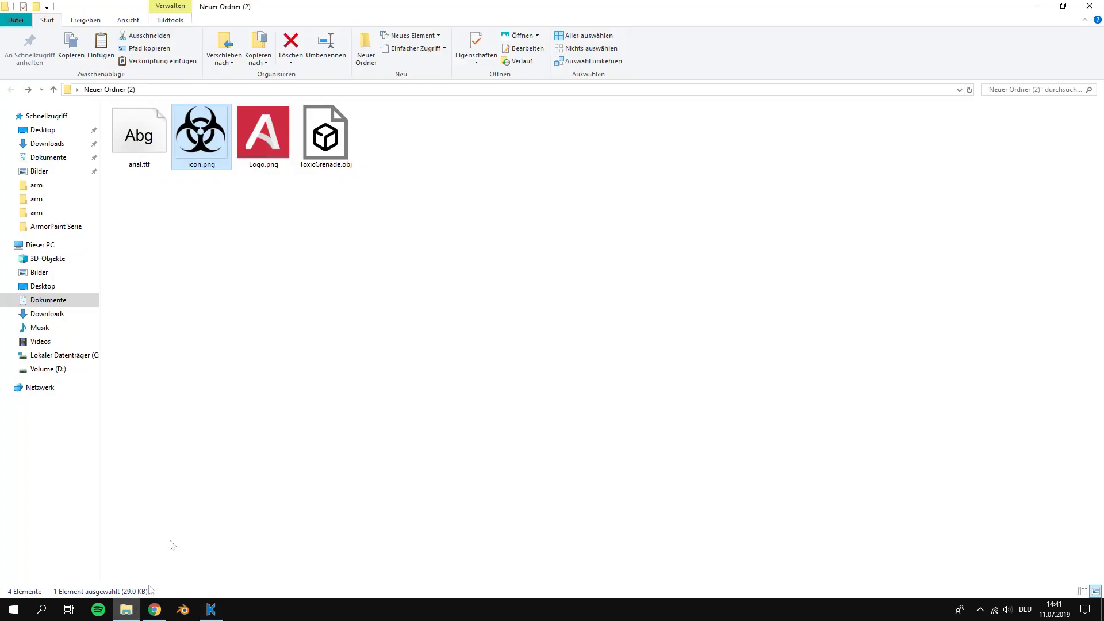
click(266, 148)
drag(264, 132, 1013, 475)
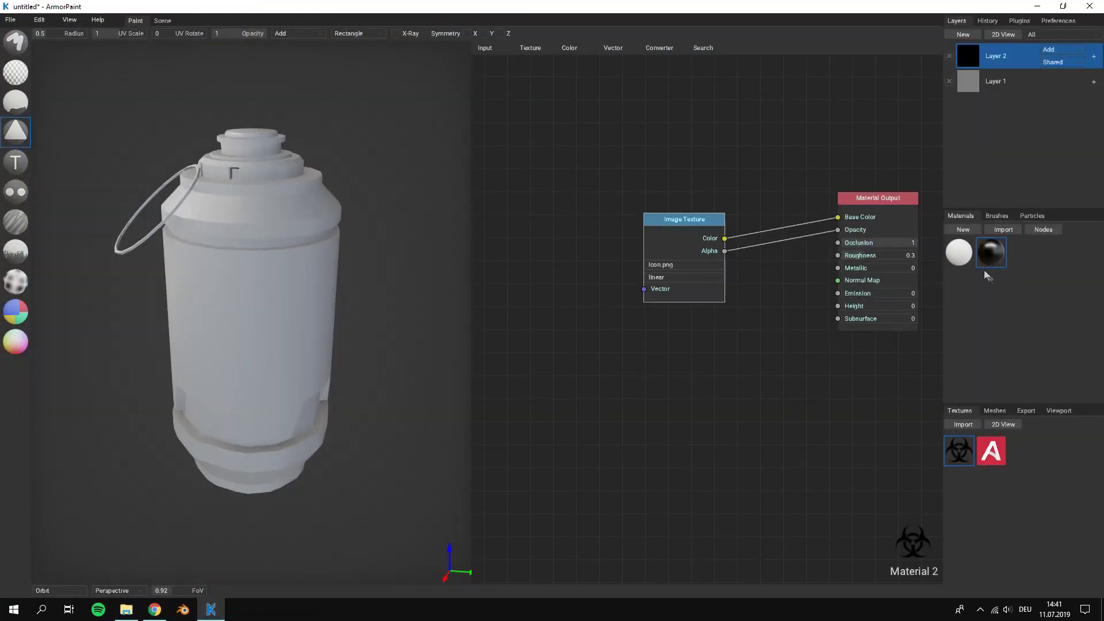
Create a new material, move its Material Output node aside and delete the default RGB node
click(971, 229)
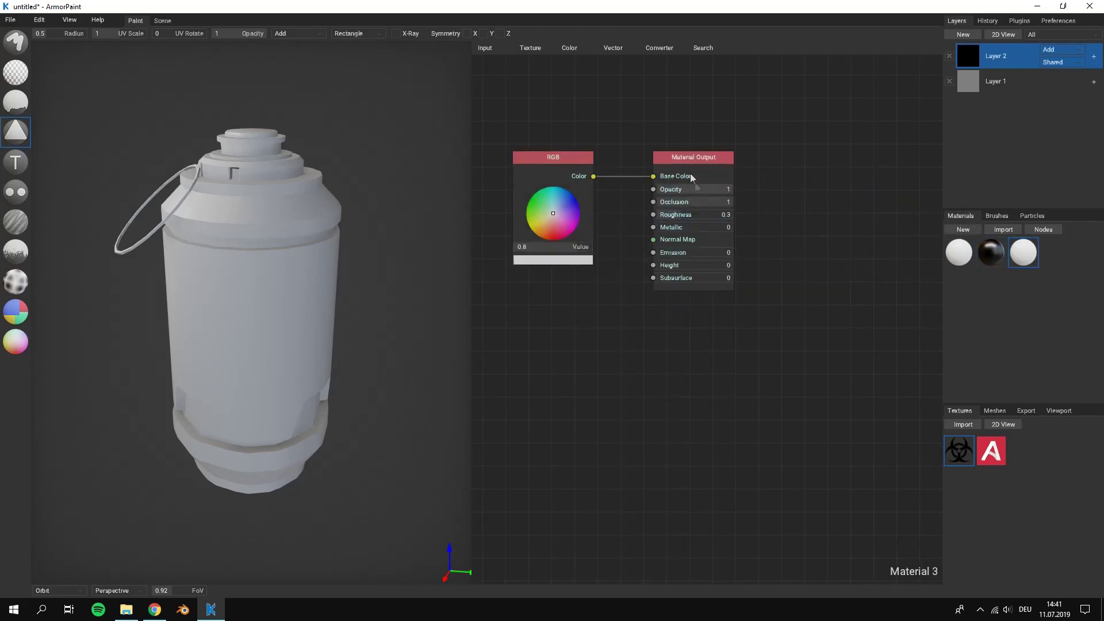
drag(710, 163, 837, 181)
click(547, 157)
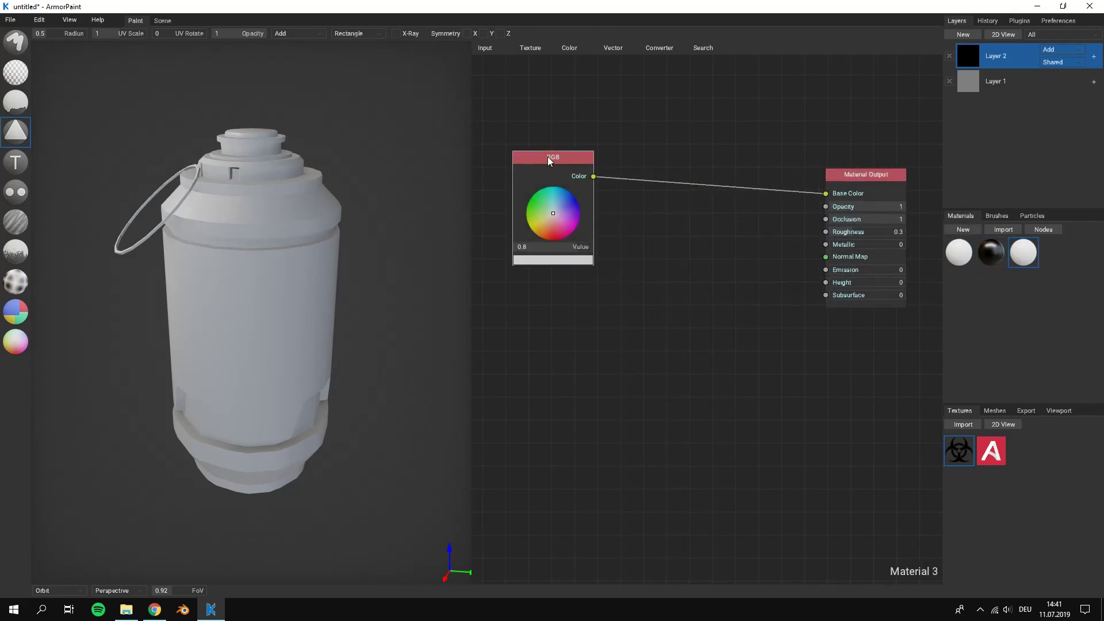
key(Delete)
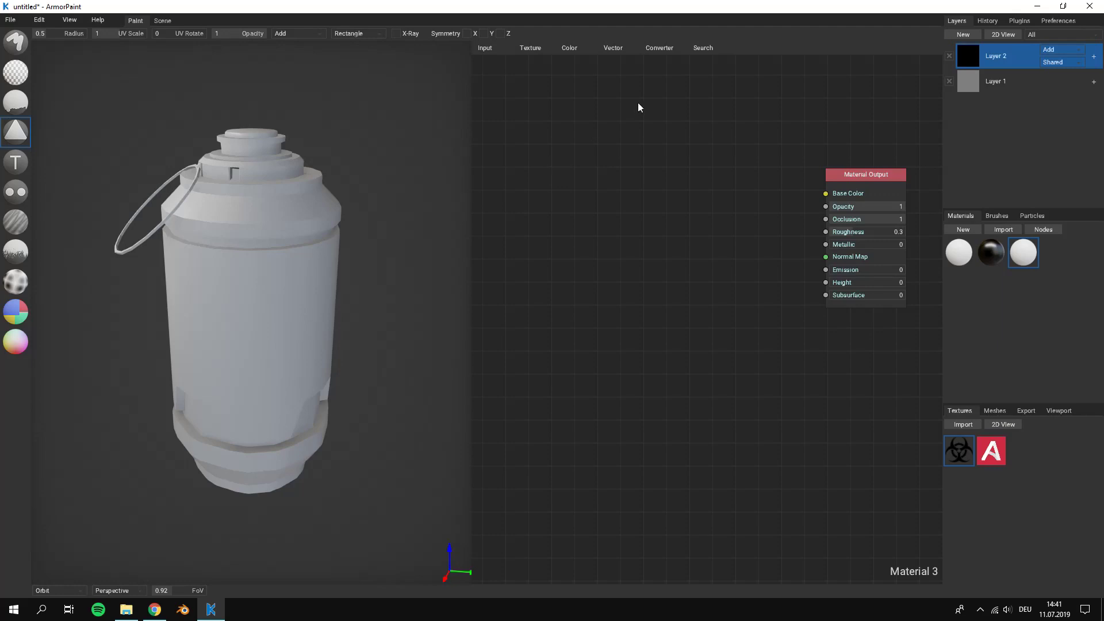
Add an Image Texture node for Logo.png and connect its Color output to the material's Base Color
drag(991, 450, 637, 215)
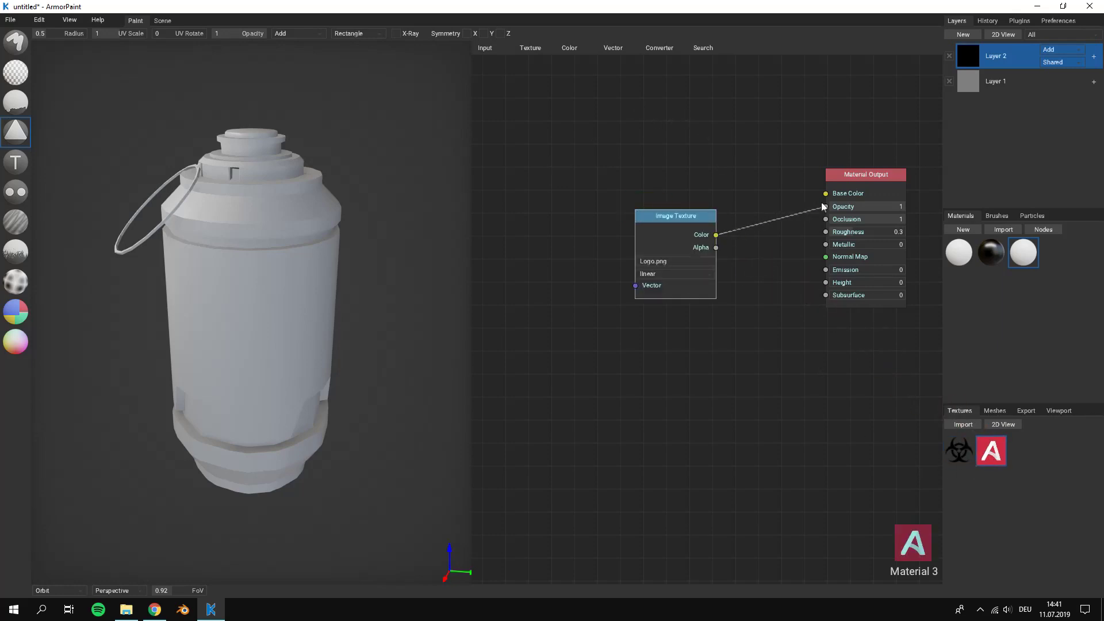
drag(824, 205, 826, 194)
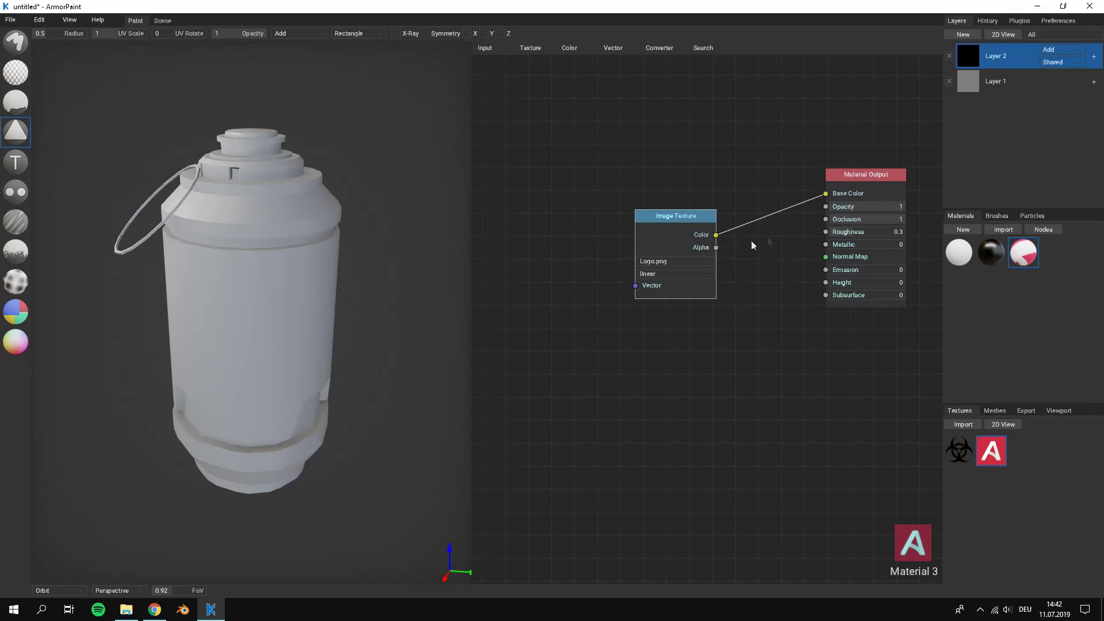
drag(751, 245, 810, 219)
Stamp the red logo decal on the upper part of the grenade's body, view it from the side and undo it
right_drag(296, 291, 284, 268)
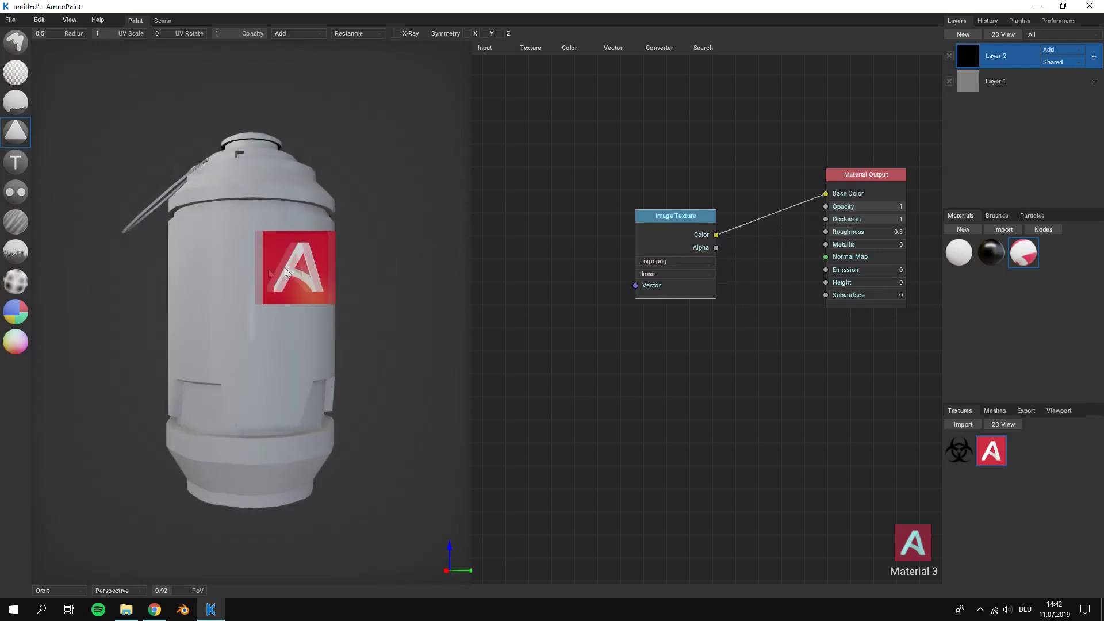
click(259, 267)
right_drag(333, 386, 267, 395)
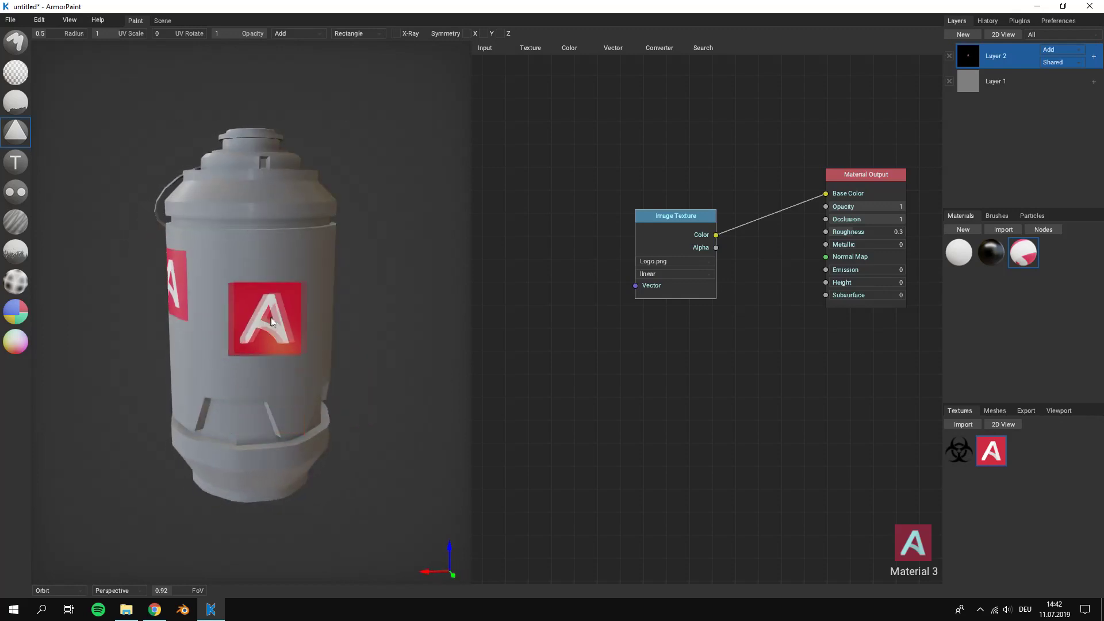
scroll(273, 316, up, 2)
key(ctrl+z)
Stamp the red logo decal on the side of the grenade above the recessed panel and inspect it up close
scroll(265, 308, down, 3)
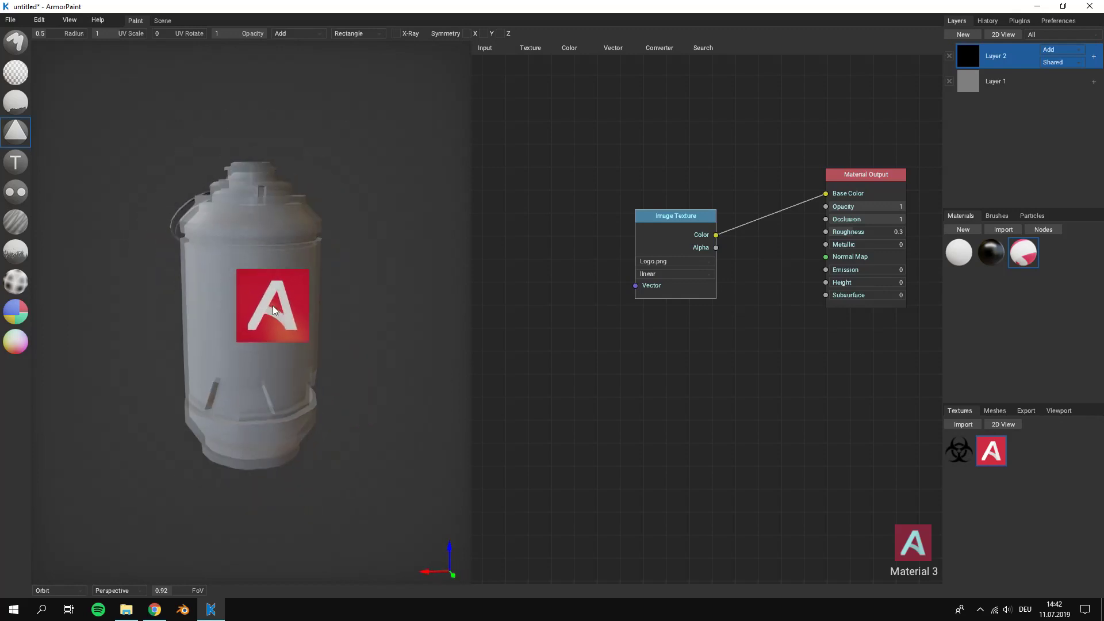
right_drag(273, 305, 272, 293)
click(256, 294)
right_drag(371, 361, 259, 369)
scroll(282, 367, up, 2)
scroll(288, 371, up, 8)
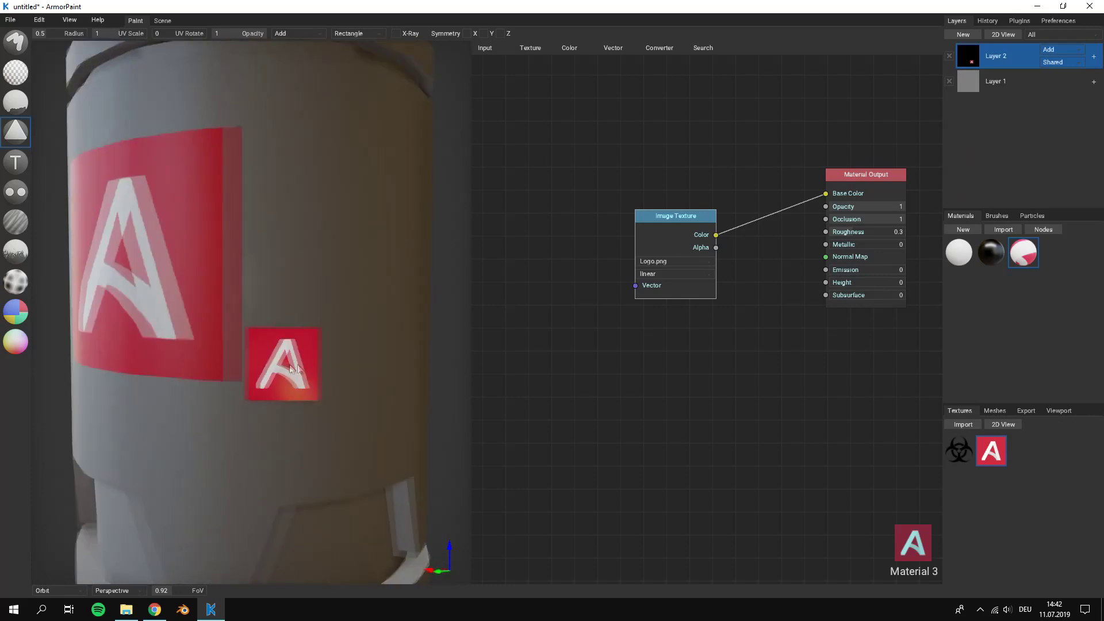
scroll(282, 371, down, 6)
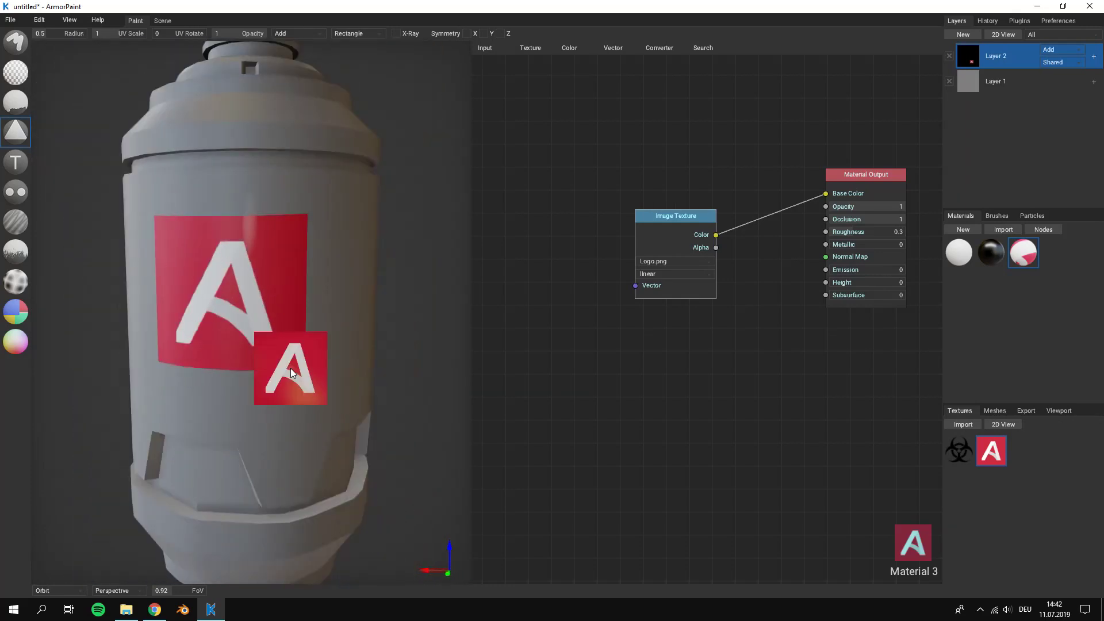
Set the logo material's Roughness to 1 and undo the logo decal on the grenade's body
drag(859, 238, 915, 238)
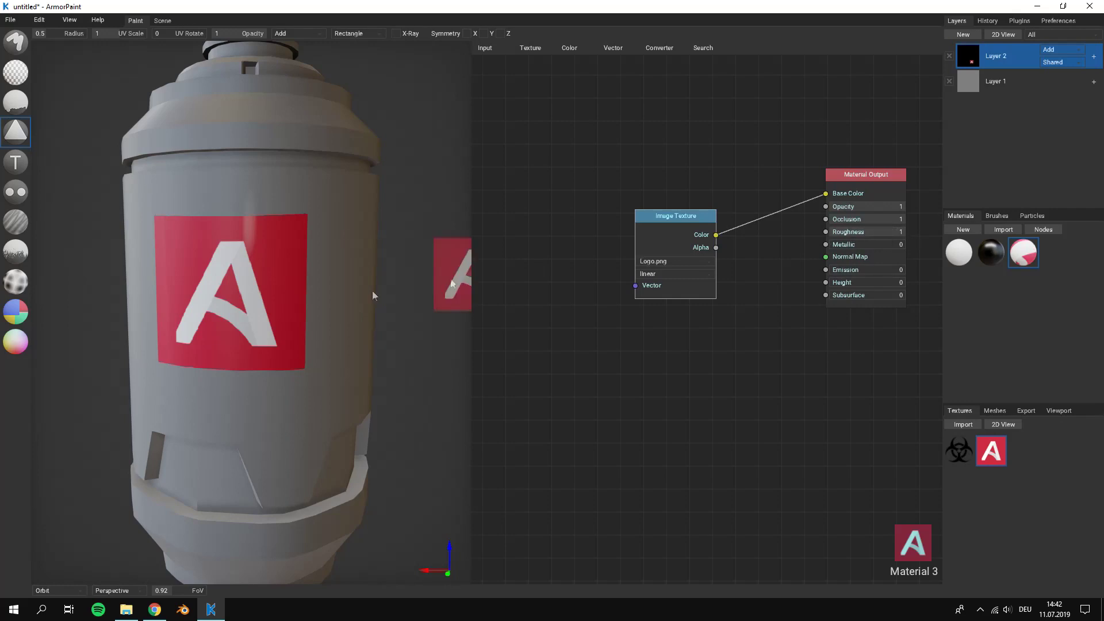
scroll(276, 312, down, 5)
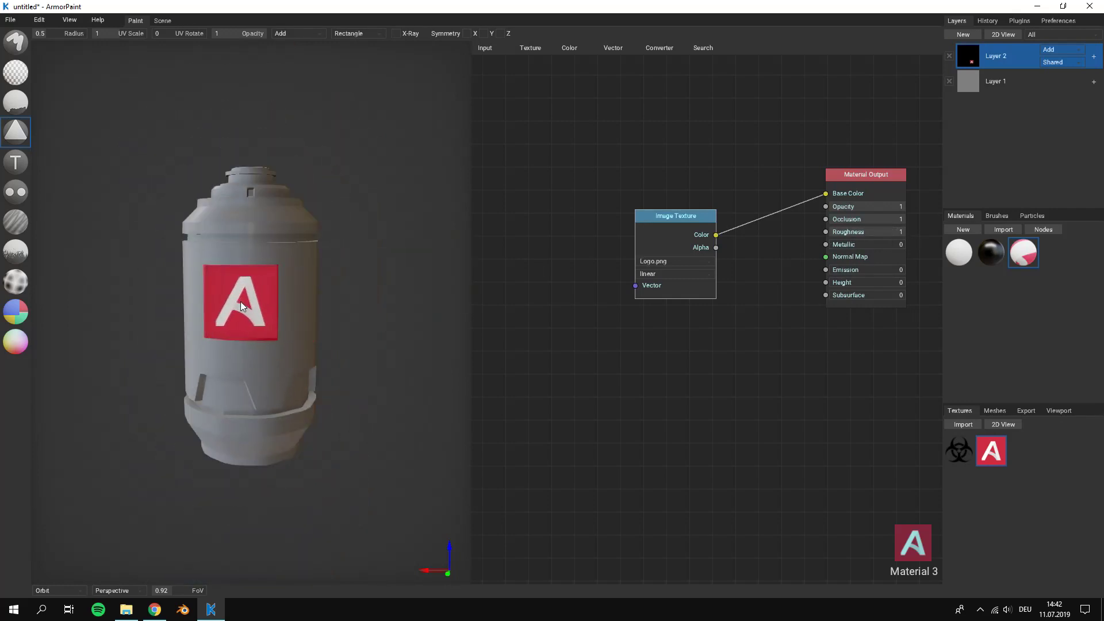
scroll(274, 419, up, 2)
right_drag(274, 418, 296, 395)
scroll(305, 394, up, 4)
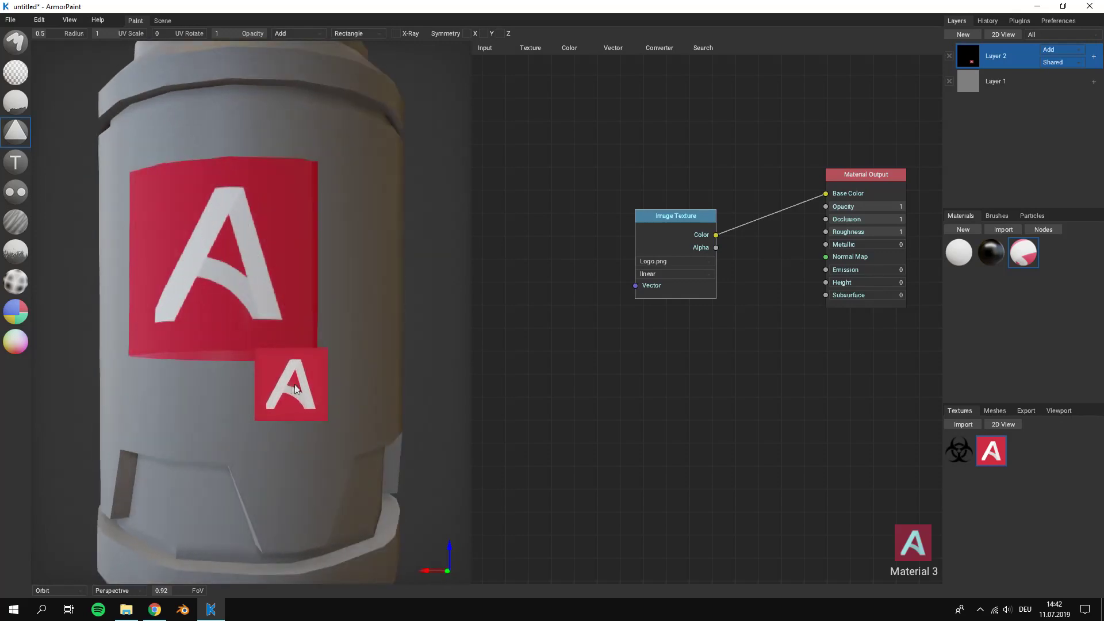
key(ctrl+z)
Stamp the logo decal over the grenade's stepped cap from a raised angle and undo it
scroll(294, 384, down, 5)
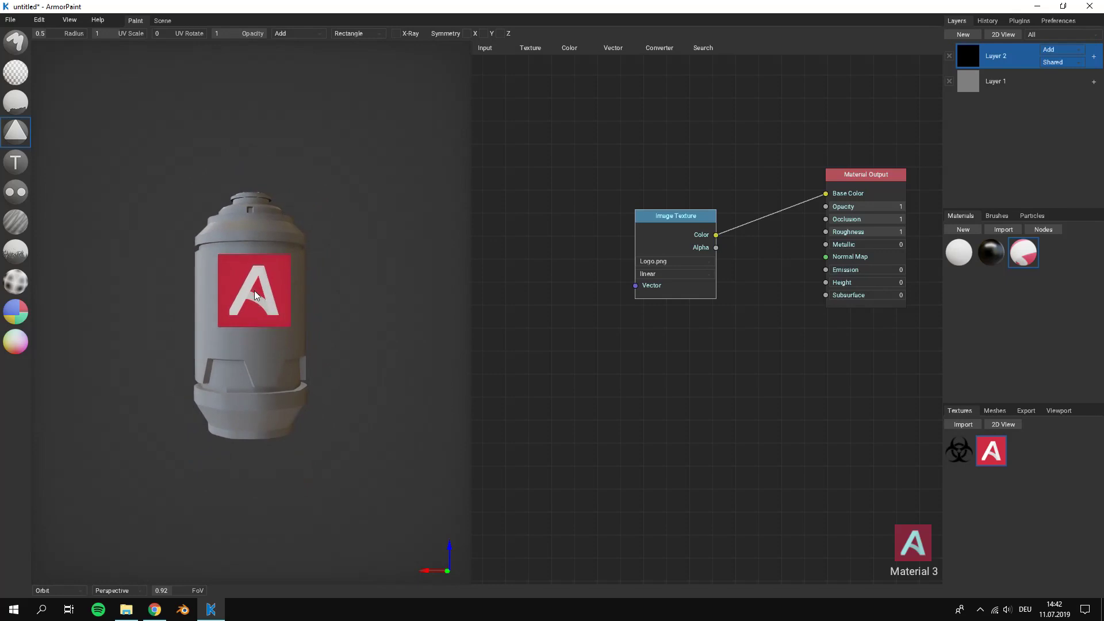
right_drag(253, 291, 256, 236)
click(256, 237)
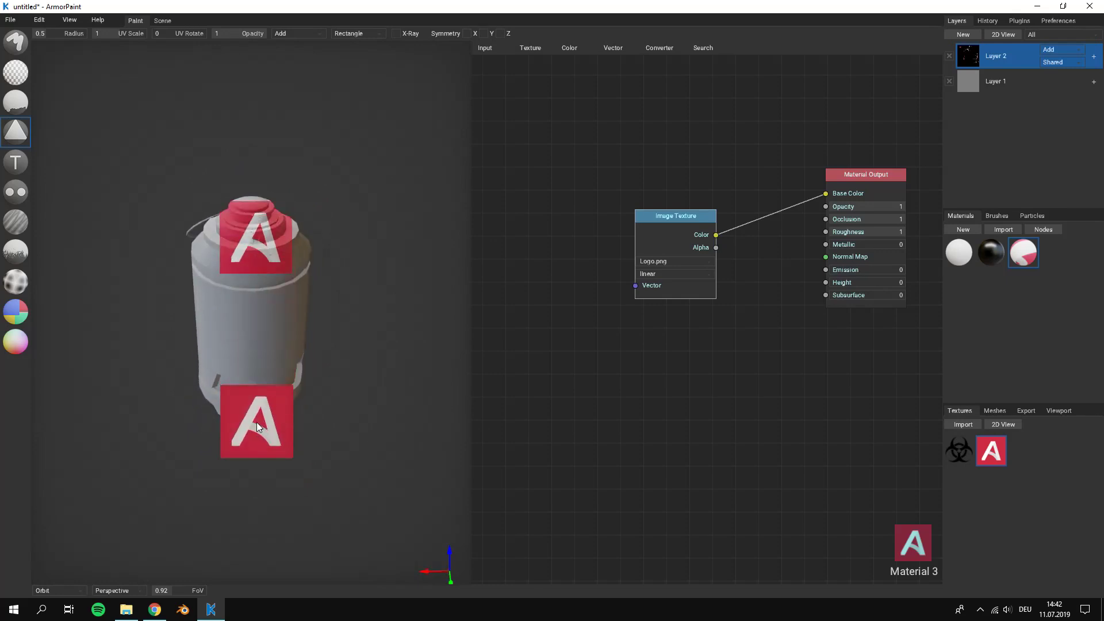
right_drag(256, 422, 232, 422)
key(ctrl+z)
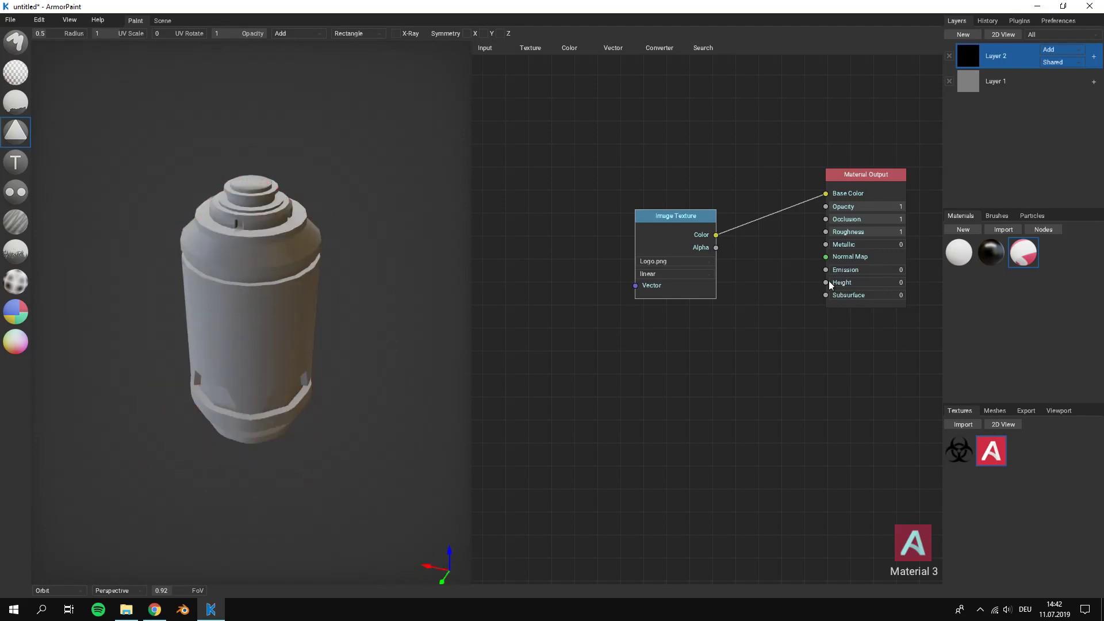
Set the logo material's Roughness to 0.14 and Metallic to 0.88, and try its decal on the grenade's body
drag(865, 230, 894, 245)
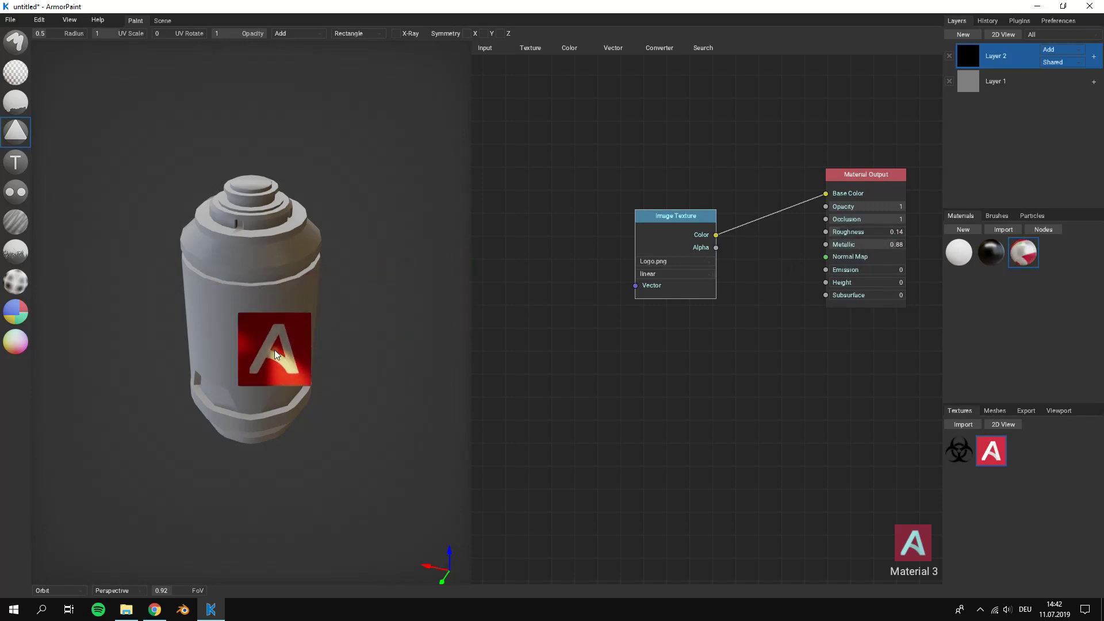
right_drag(274, 350, 264, 298)
click(261, 301)
scroll(325, 403, up, 4)
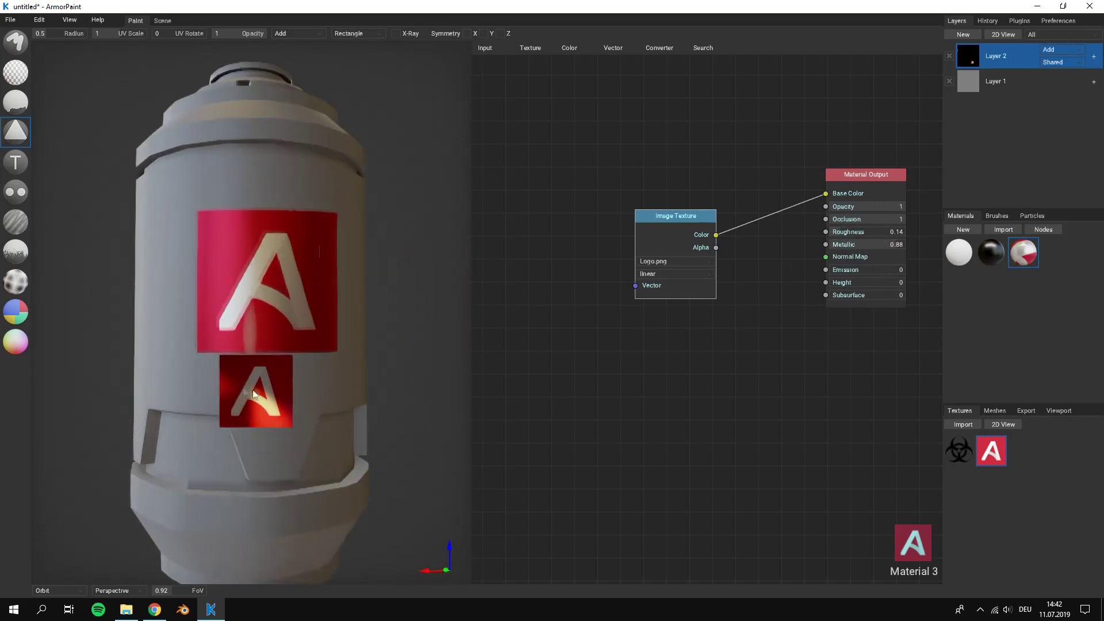
mouse_move(253, 390)
right_down()
mouse_move(199, 401)
mouse_move(216, 370)
mouse_move(207, 400)
mouse_move(254, 395)
right_up()
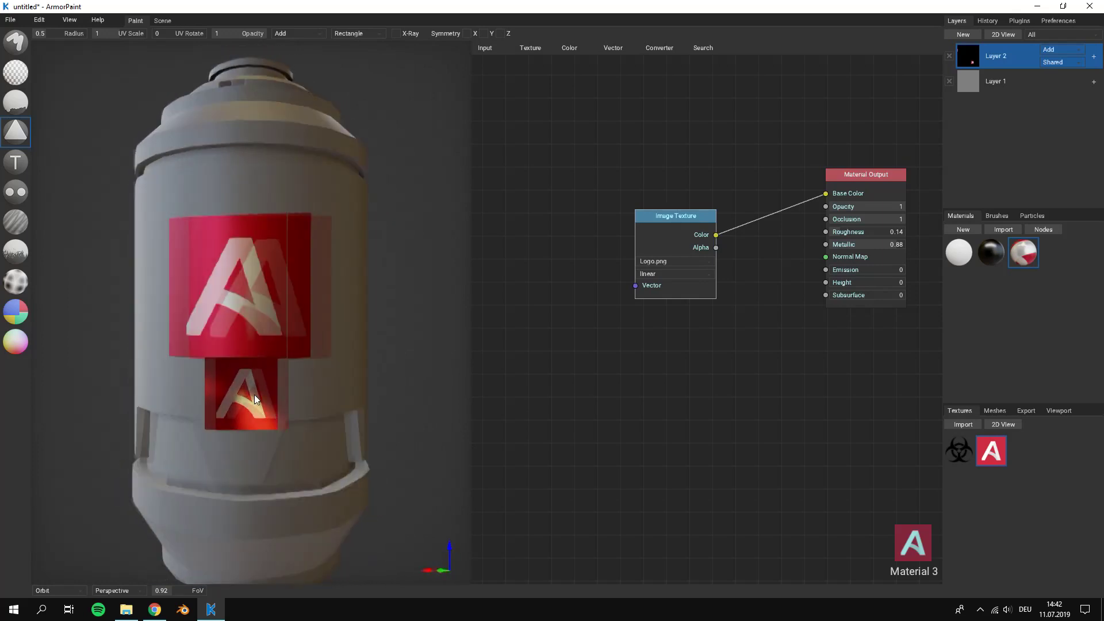
key(ctrl+z)
Set the logo material's Metallic to 1 and try its decal on the grenade's body, undoing the stamp
drag(880, 246, 913, 243)
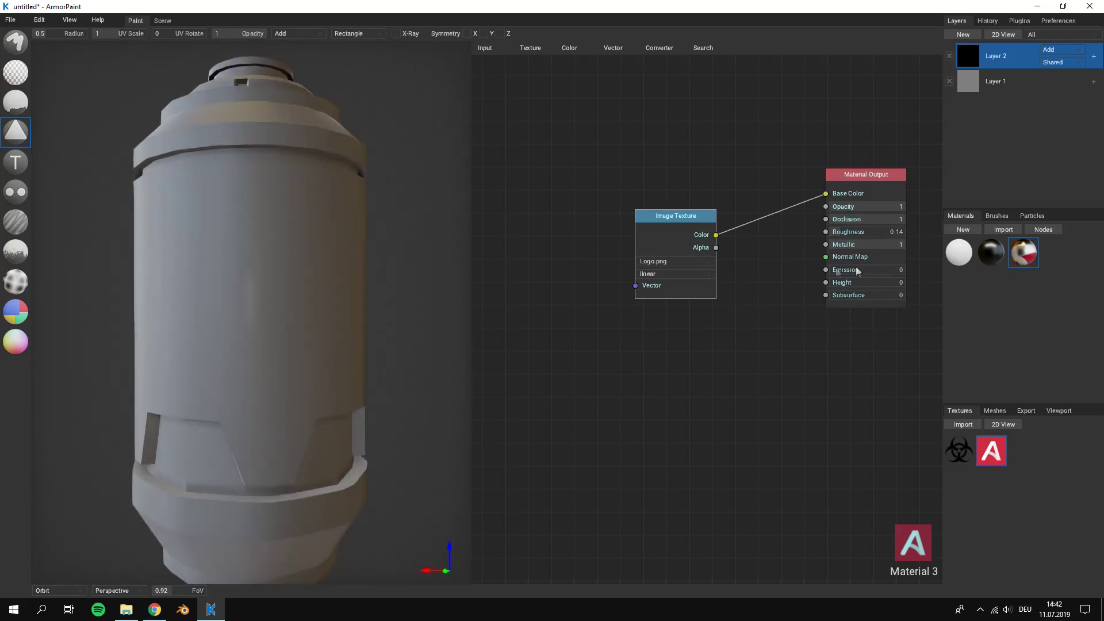
click(184, 305)
click(274, 275)
right_drag(279, 408, 361, 414)
scroll(361, 414, down, 2)
key(ctrl+z)
key(ctrl+z)
Stamp the metallic logo decal over the grenade's upper half from a distance, inspect it up close and undo it
scroll(262, 302, down, 3)
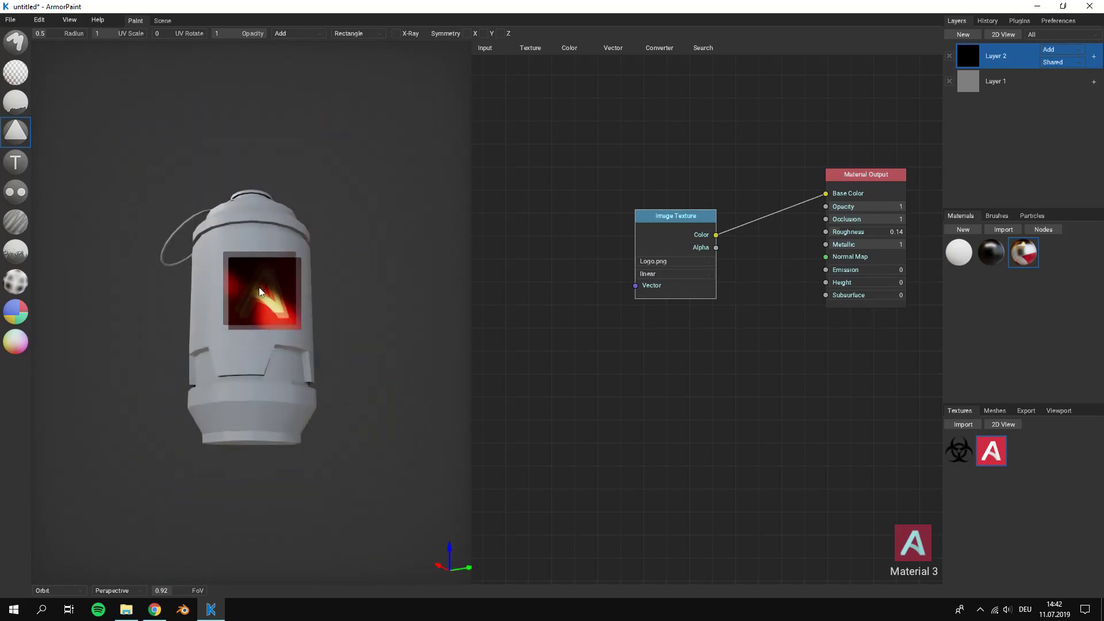
scroll(256, 286, down, 5)
click(254, 284)
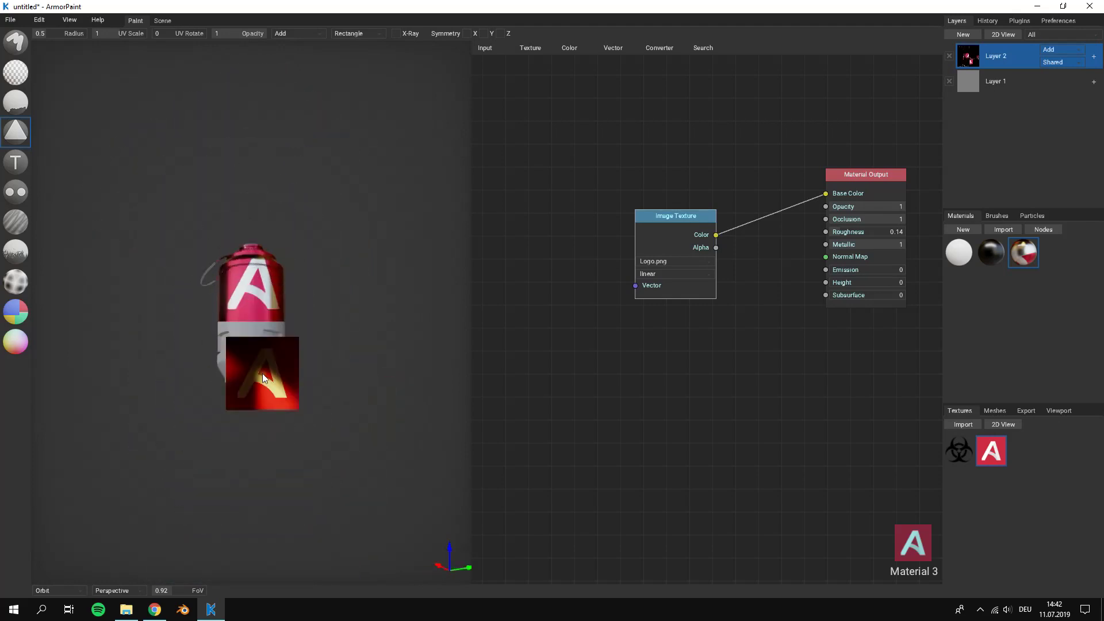
scroll(273, 385, up, 3)
mouse_move(286, 403)
right_down()
mouse_move(271, 435)
mouse_move(219, 379)
mouse_move(308, 387)
mouse_move(310, 404)
mouse_move(296, 413)
right_up()
scroll(271, 435, up, 3)
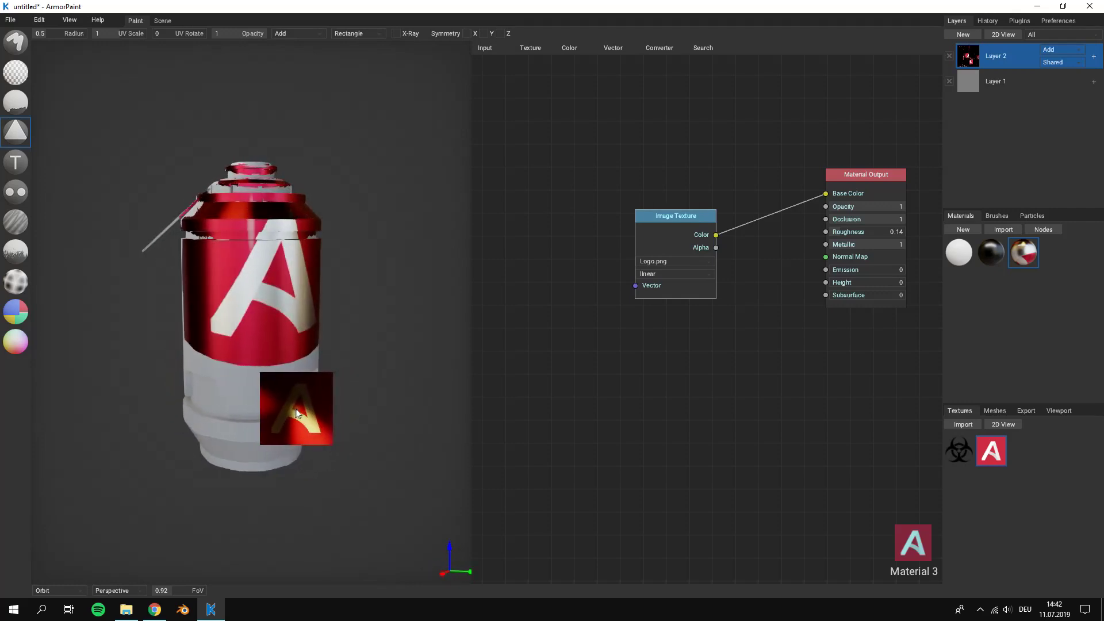
scroll(292, 405, up, 3)
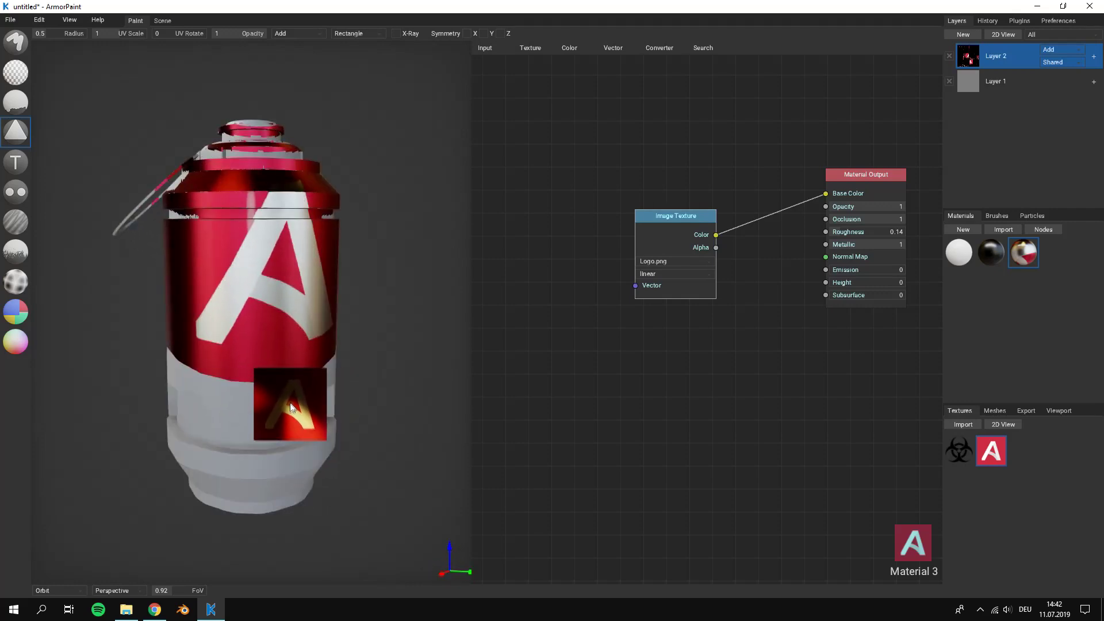
key(ctrl+z)
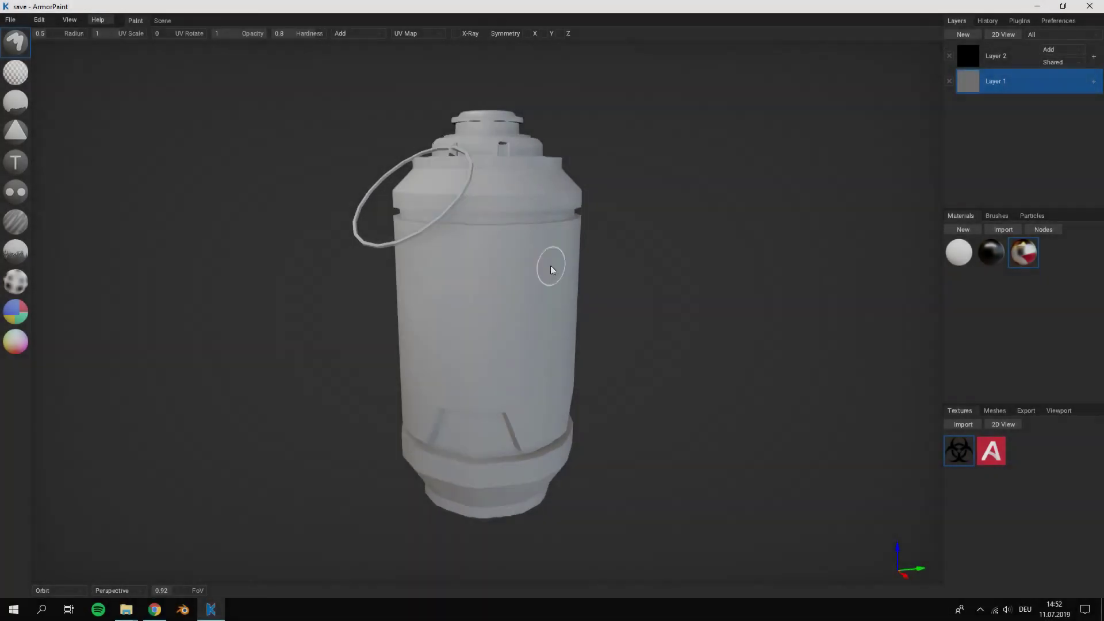
Use the Text tool with the first white material to try the default text on the upper body
mouse_move(552, 264)
right_down()
mouse_move(496, 256)
mouse_move(543, 268)
right_up()
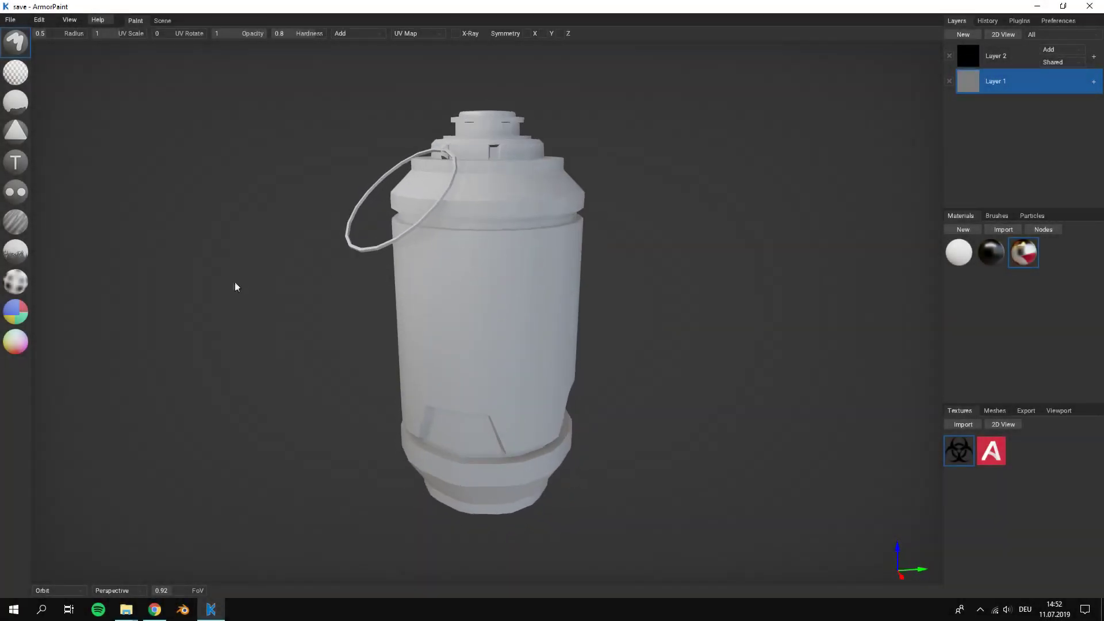
click(16, 162)
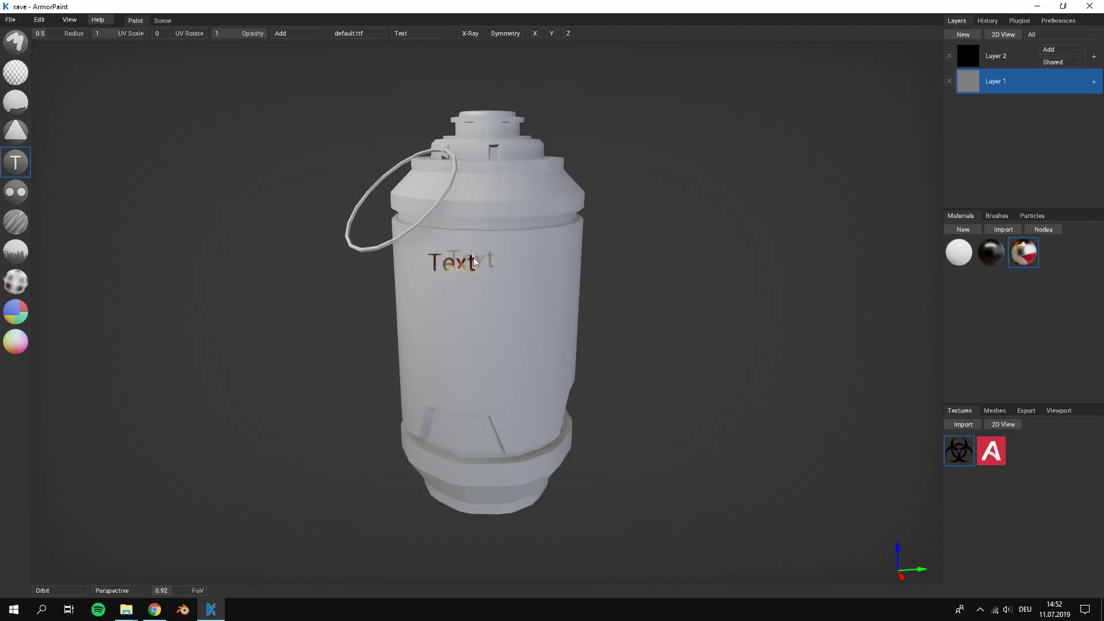
click(955, 254)
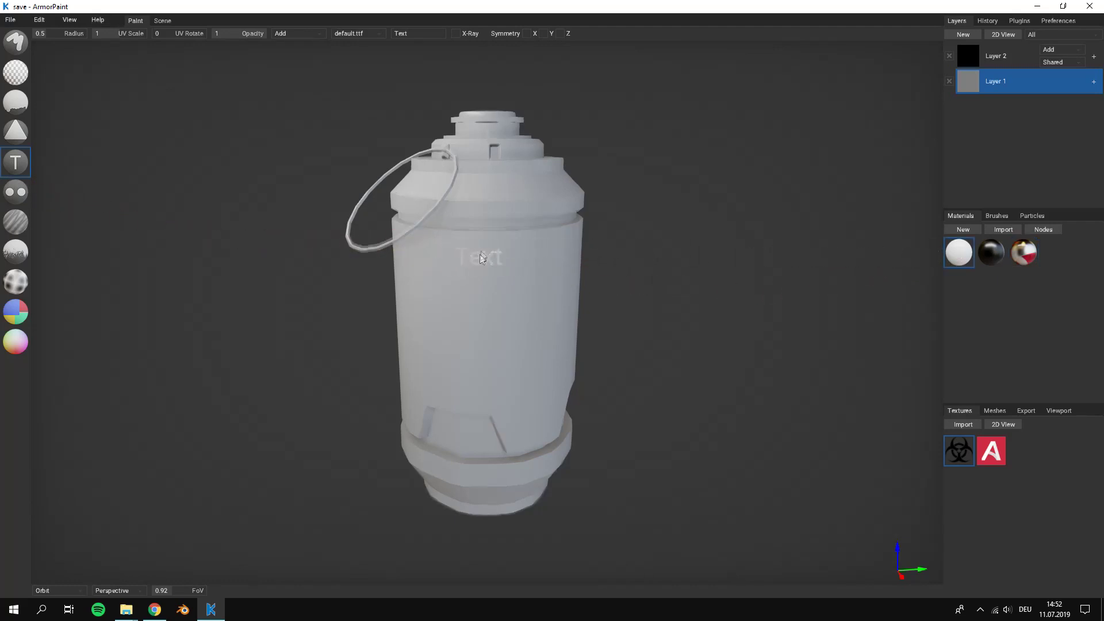
right_drag(479, 254, 480, 247)
click(481, 232)
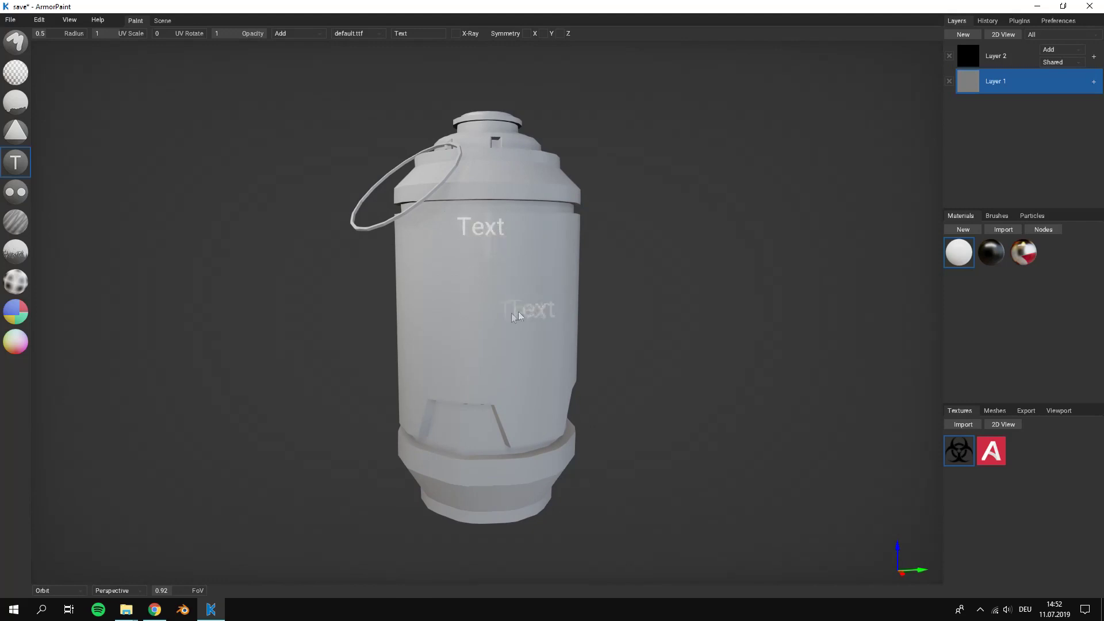
mouse_move(518, 311)
right_down()
mouse_move(479, 323)
mouse_move(502, 306)
right_up()
scroll(502, 306, up, 2)
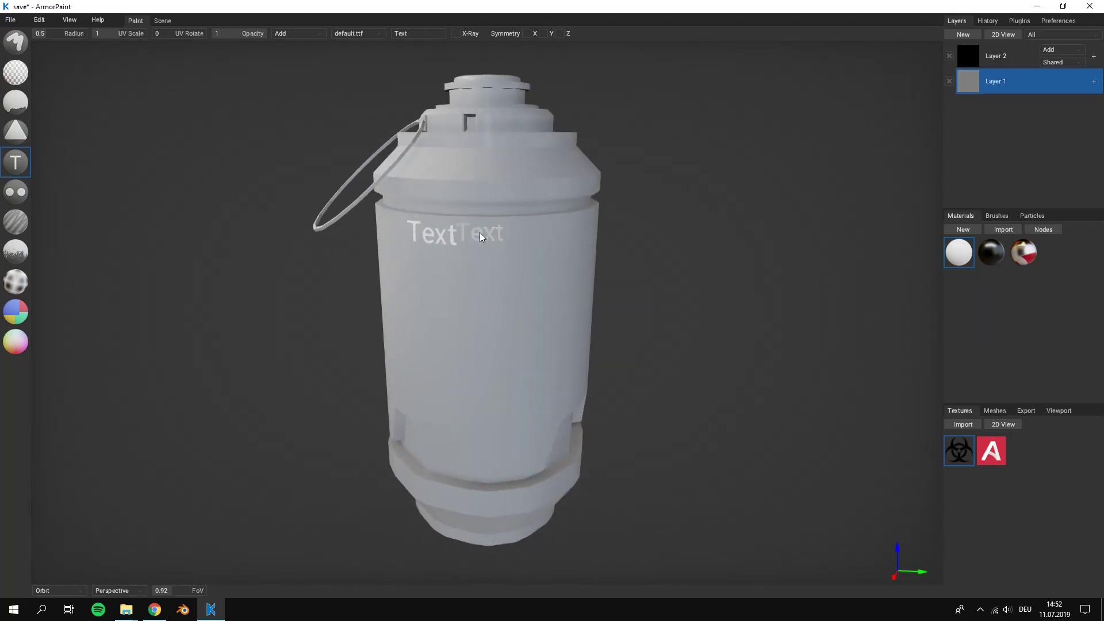
key(ctrl+z)
Try the default text on the grenade's collar band and inspect it from other angles
right_drag(487, 206, 476, 269)
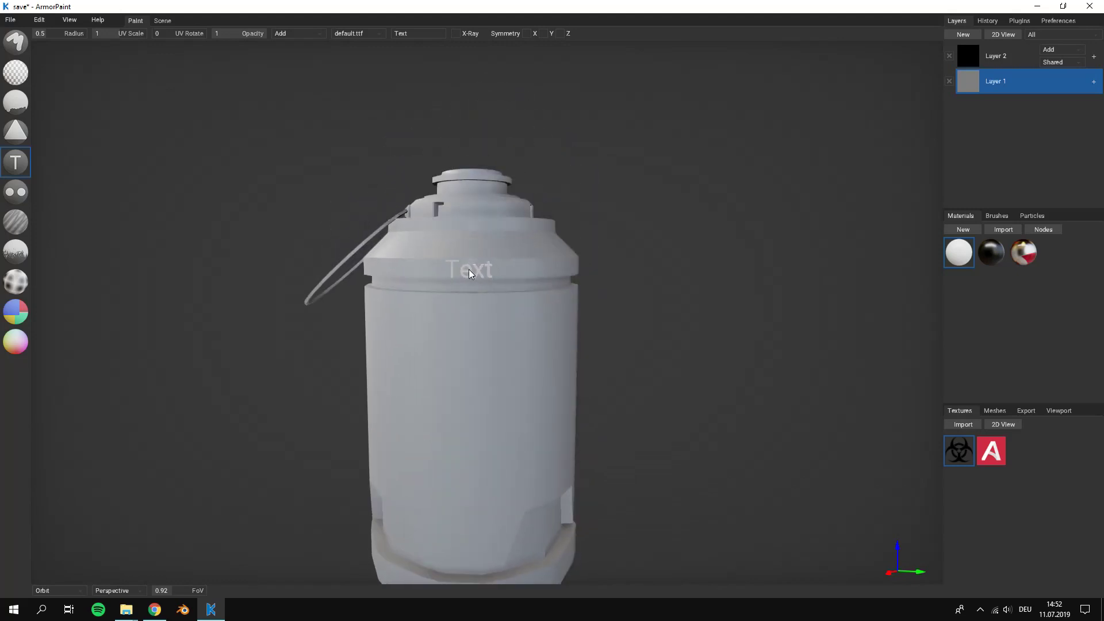
click(468, 269)
click(533, 268)
right_drag(533, 268, 421, 297)
right_drag(541, 316, 477, 334)
right_drag(415, 313, 428, 244)
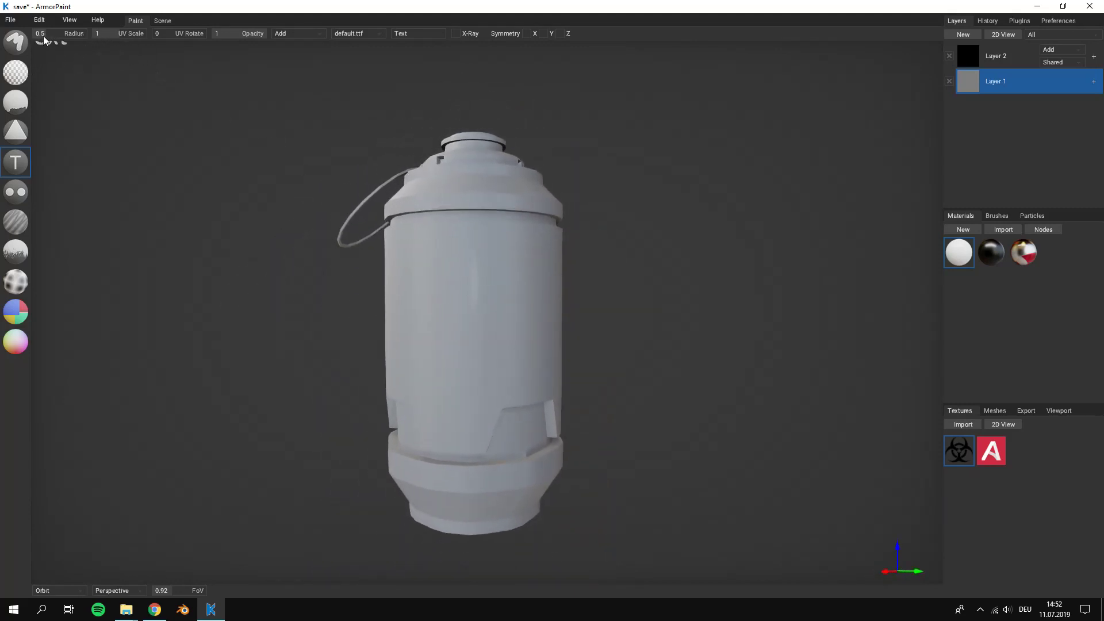
Set the text Radius to 1.25 and try the larger text on the grenade's upper body
drag(49, 34, 66, 33)
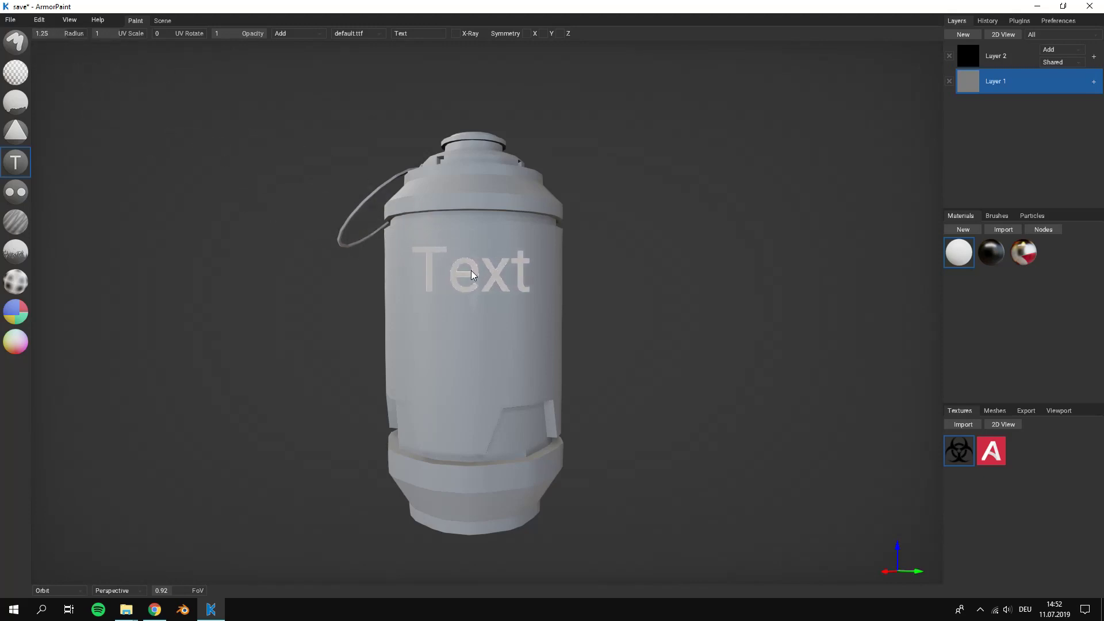
click(471, 270)
mouse_move(473, 335)
right_down()
mouse_move(543, 356)
mouse_move(407, 336)
mouse_move(457, 357)
right_up()
key(ctrl+z)
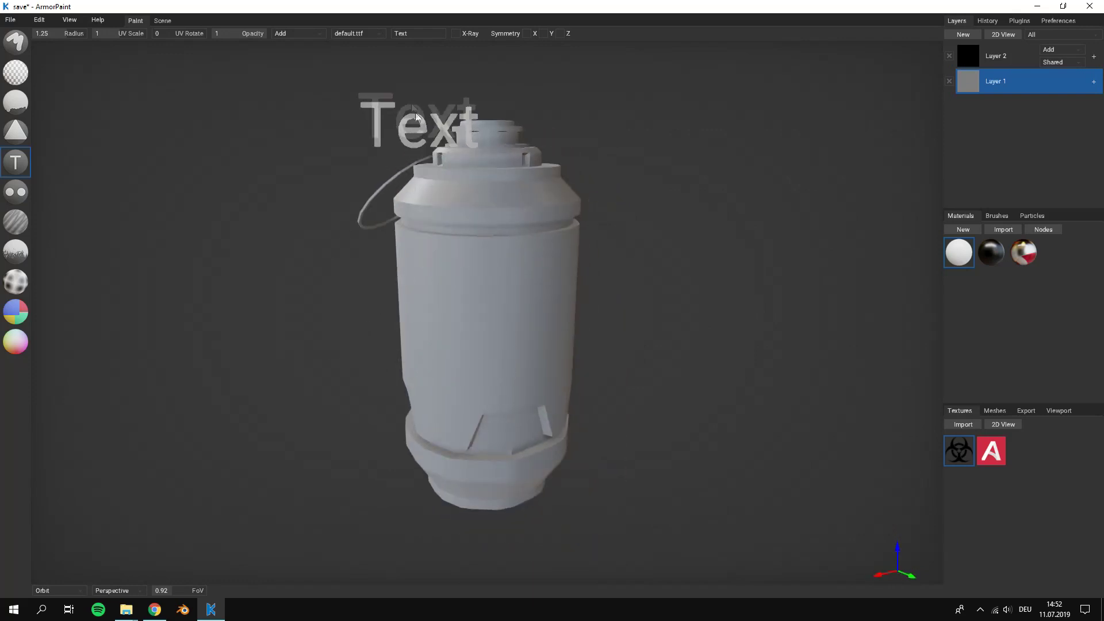
Change the tool's text to "Testing" and stamp it on the grenade's upper body
click(402, 33)
text(Testing)
key(Return)
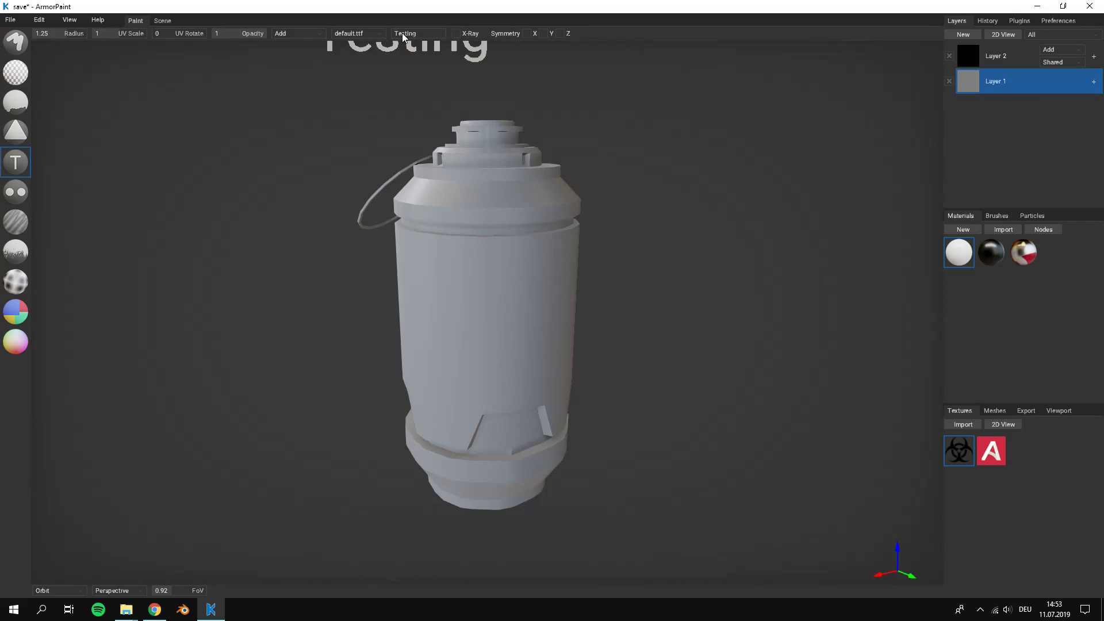
right_drag(452, 320, 485, 299)
click(464, 283)
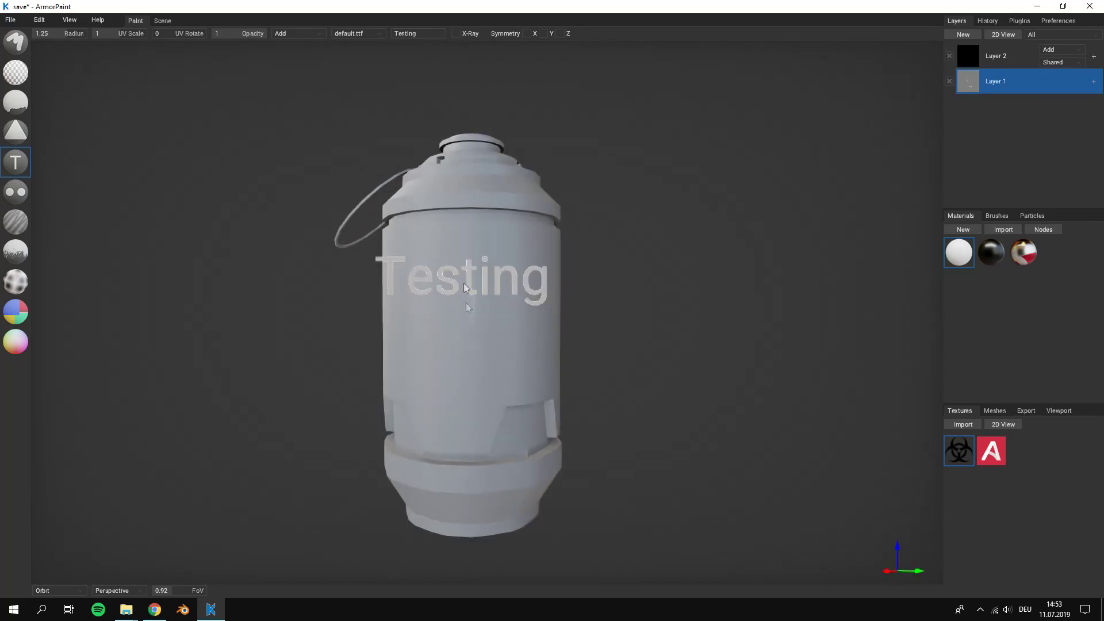
Paint a continuous stroke of overlapping "Testing" text down the grenade's body and undo all the text
mouse_move(466, 288)
mouse_down()
mouse_move(482, 295)
mouse_move(471, 228)
mouse_move(482, 395)
mouse_up()
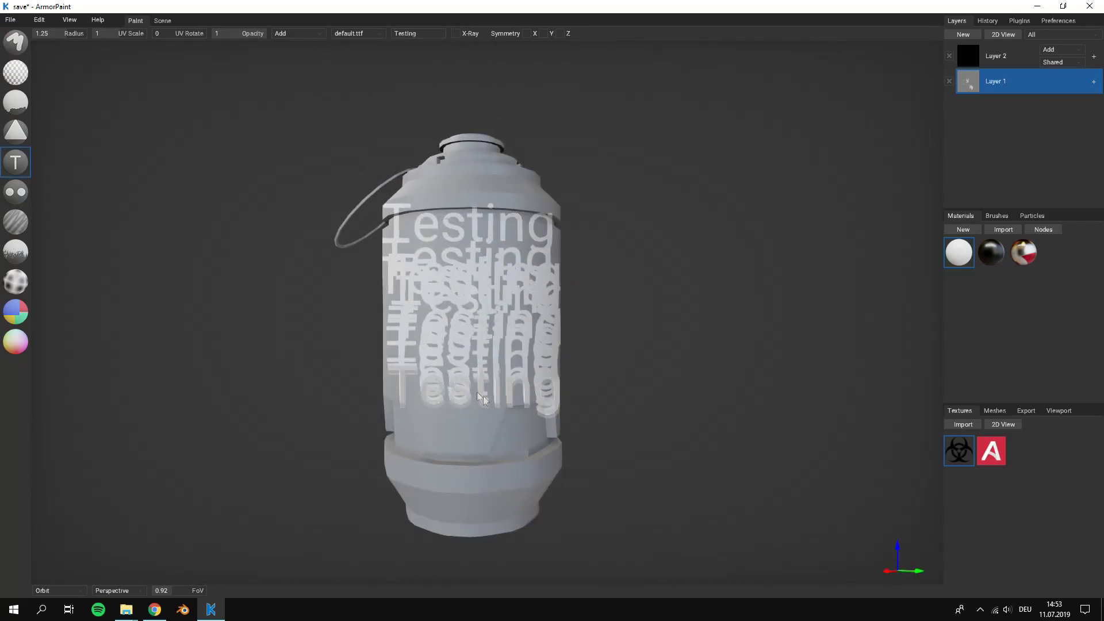
right_drag(483, 395, 547, 445)
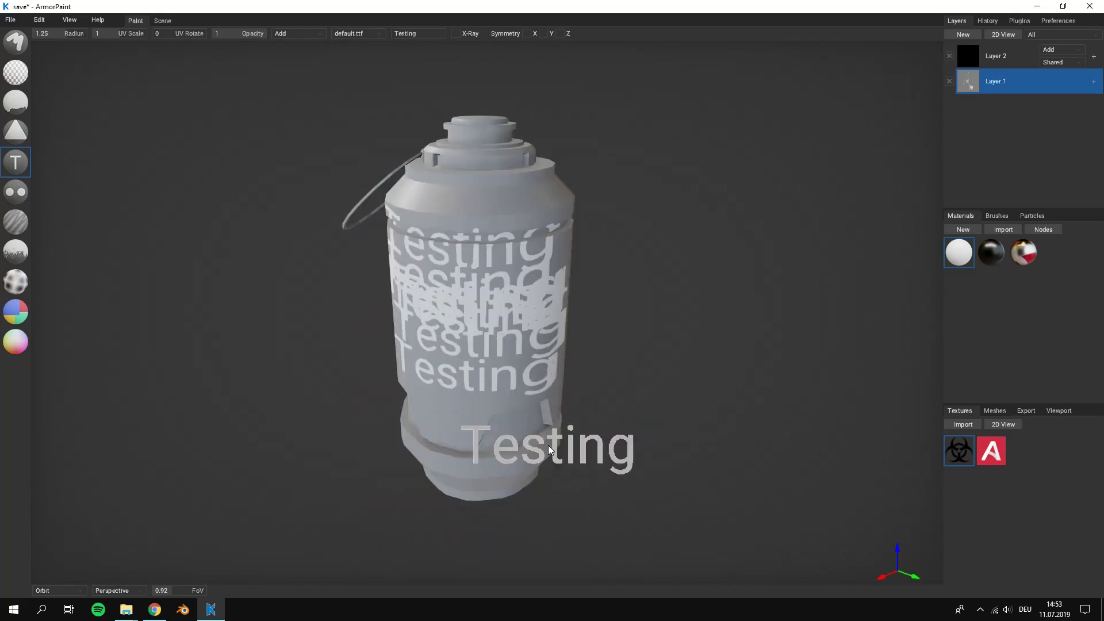
key(ctrl+z)
key(ctrl+z)
key(ctrl+z)
key(ctrl+z)
key(ctrl+z)
key(ctrl+z)
key(ctrl+z)
key(ctrl+z)
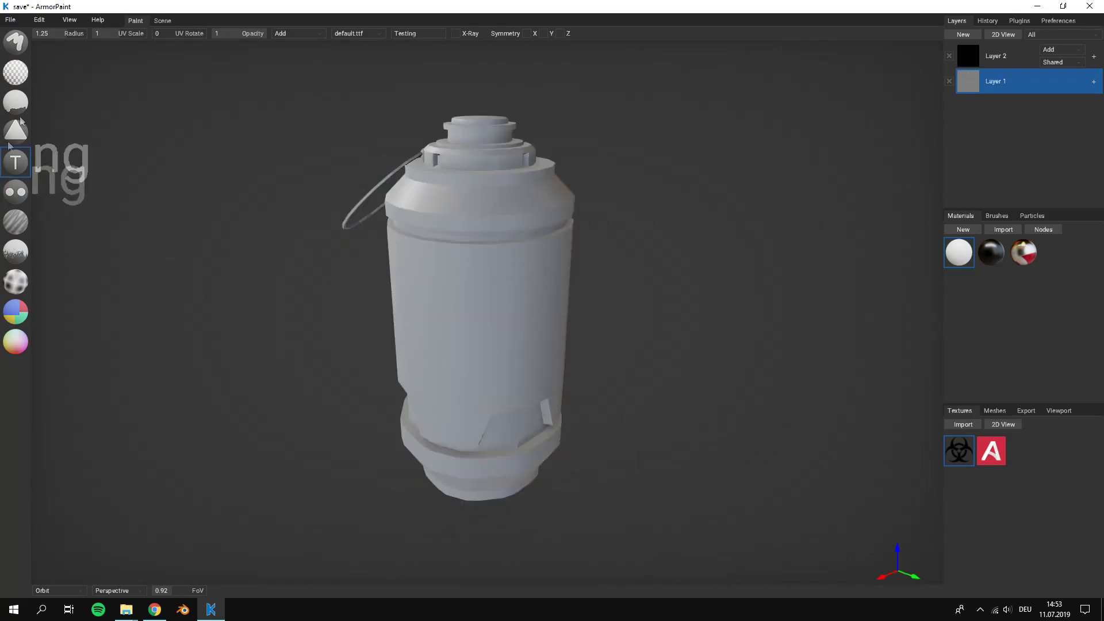
Set the text Radius to 0.5 and try the "Testing" text on the grenade's sloped shoulder
drag(49, 33, 54, 32)
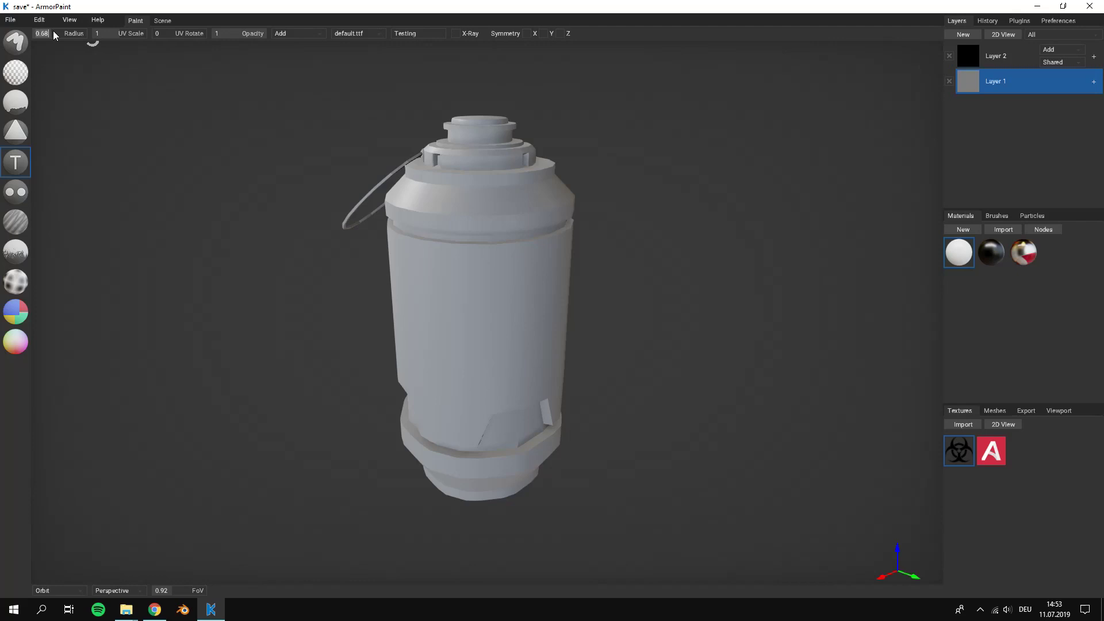
key(Return)
text(.75)
text(.5)
right_drag(496, 253, 551, 255)
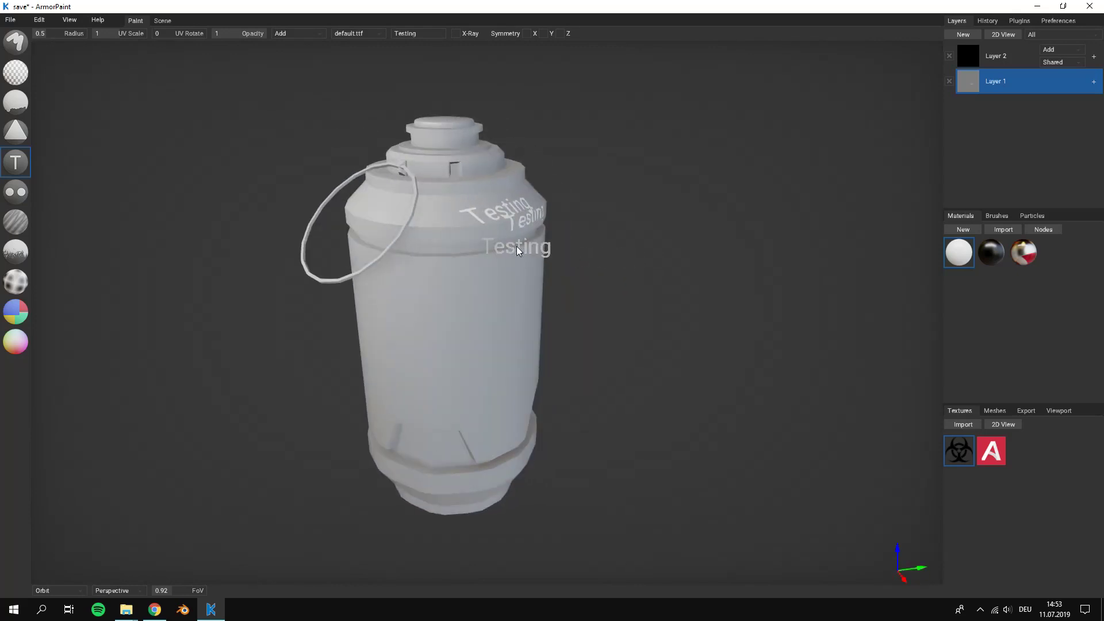
key(ctrl+z)
key(ctrl+z)
Set the UV Scale to 2 and stamp the repeating "Testing" text several times on the grenade's body
right_drag(445, 233, 438, 219)
middle_drag(438, 219, 427, 210)
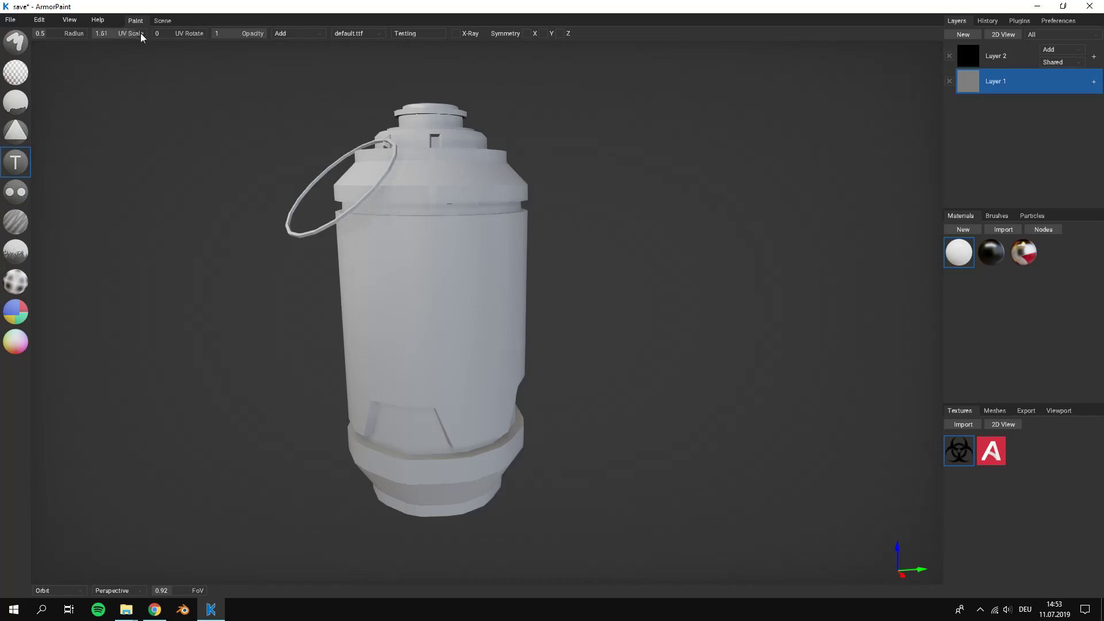
click(453, 266)
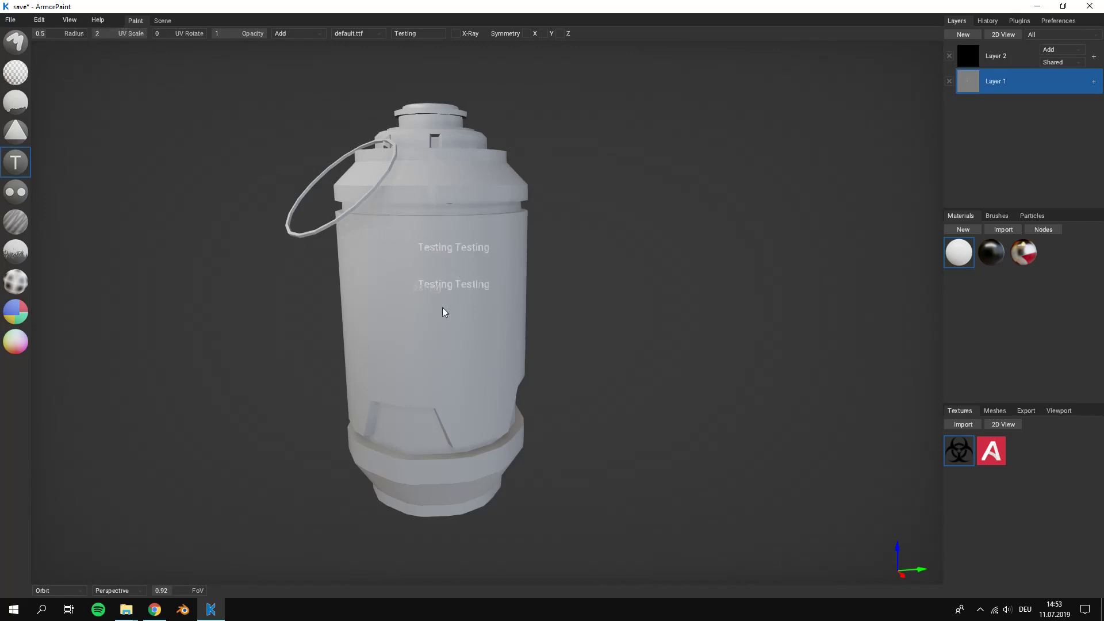
click(442, 292)
click(374, 282)
click(421, 269)
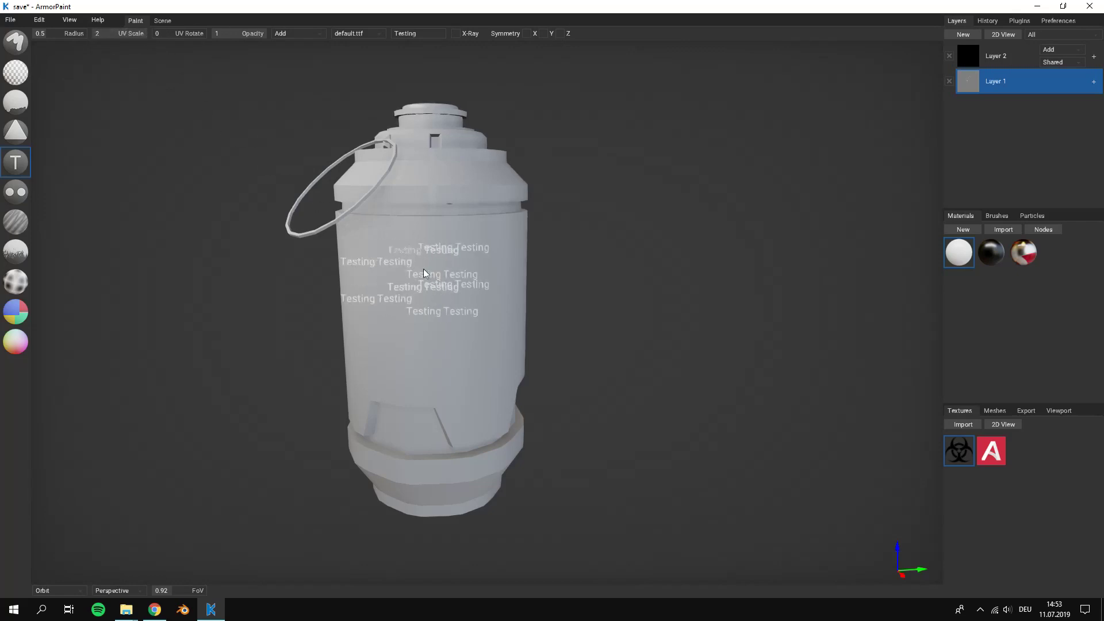
Undo all the repeating "Testing" stamps on the grenade's body
key(ctrl+z)
key(ctrl+z)
key(ctrl+z)
key(ctrl+z)
key(ctrl+z)
key(ctrl+z)
key(ctrl+z)
key(ctrl+z)
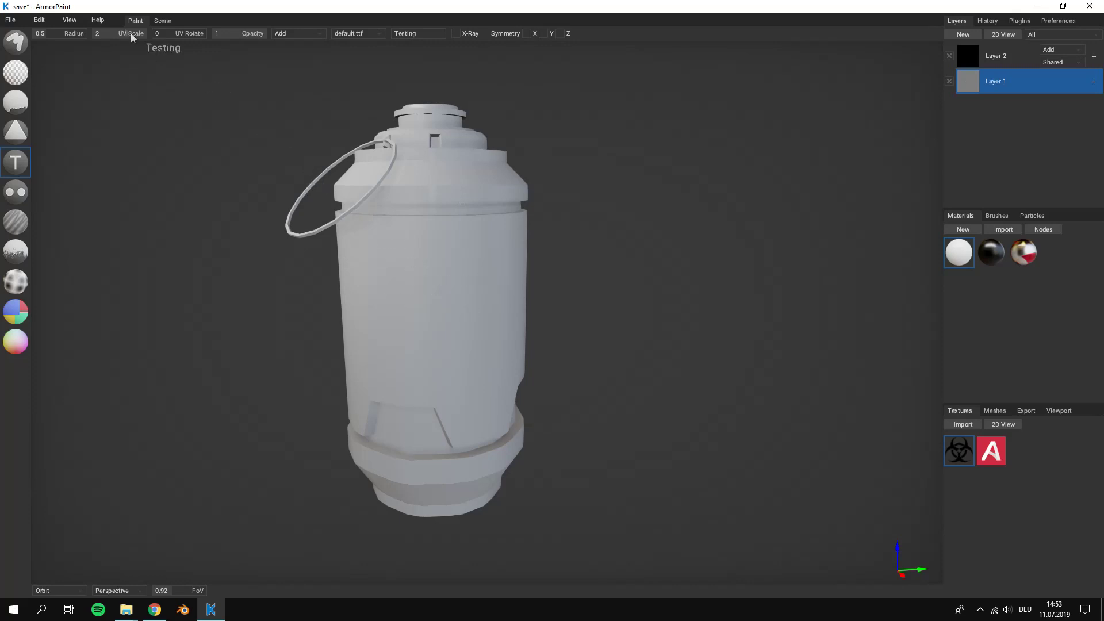
Restore the Text tool's UV Scale to 1 and its Radius to 0.5
click(129, 32)
key(BackSpace)
click(103, 36)
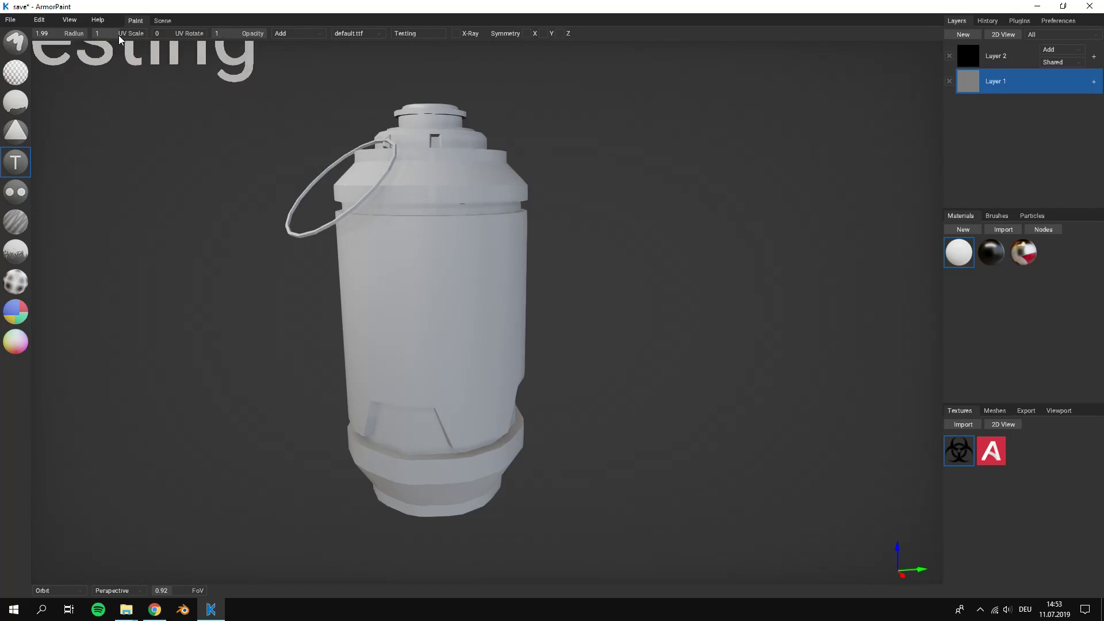
drag(58, 36, 49, 35)
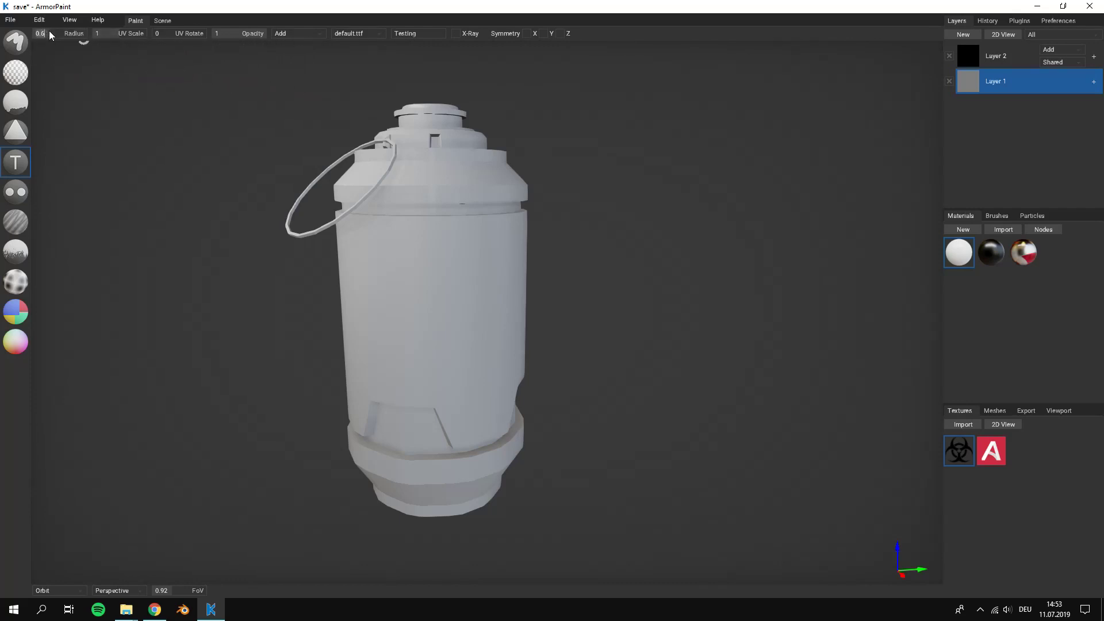
key(Return)
Try the "Testing" text on the grenade's body at 0.44 Opacity, and restore the Opacity to 1
right_drag(426, 214, 418, 208)
middle_drag(418, 209, 402, 227)
right_drag(403, 230, 381, 194)
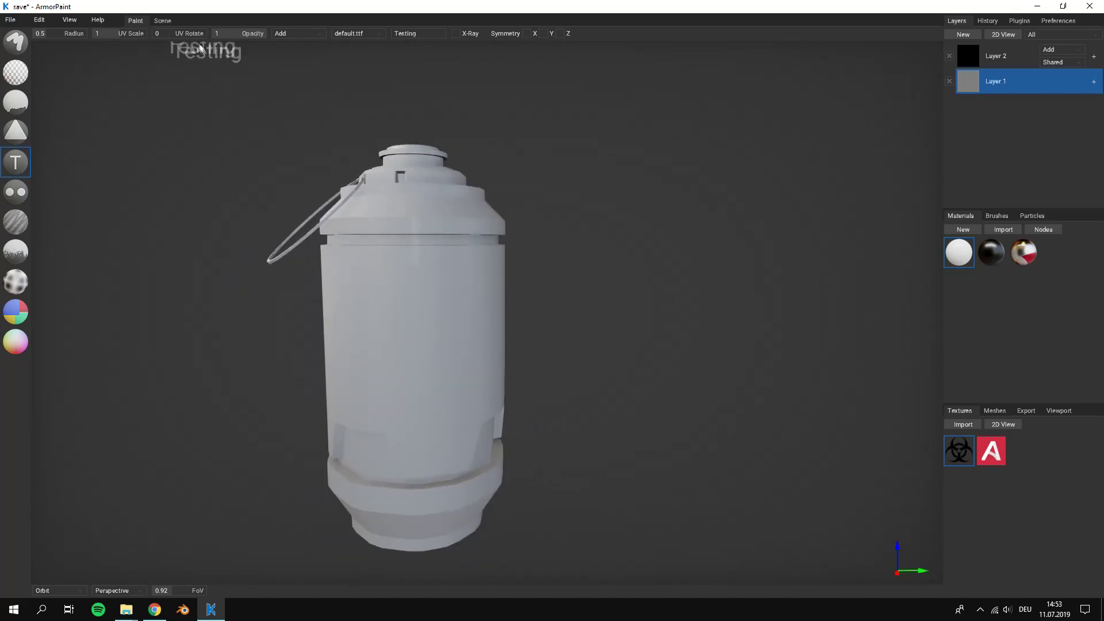
drag(238, 36, 236, 36)
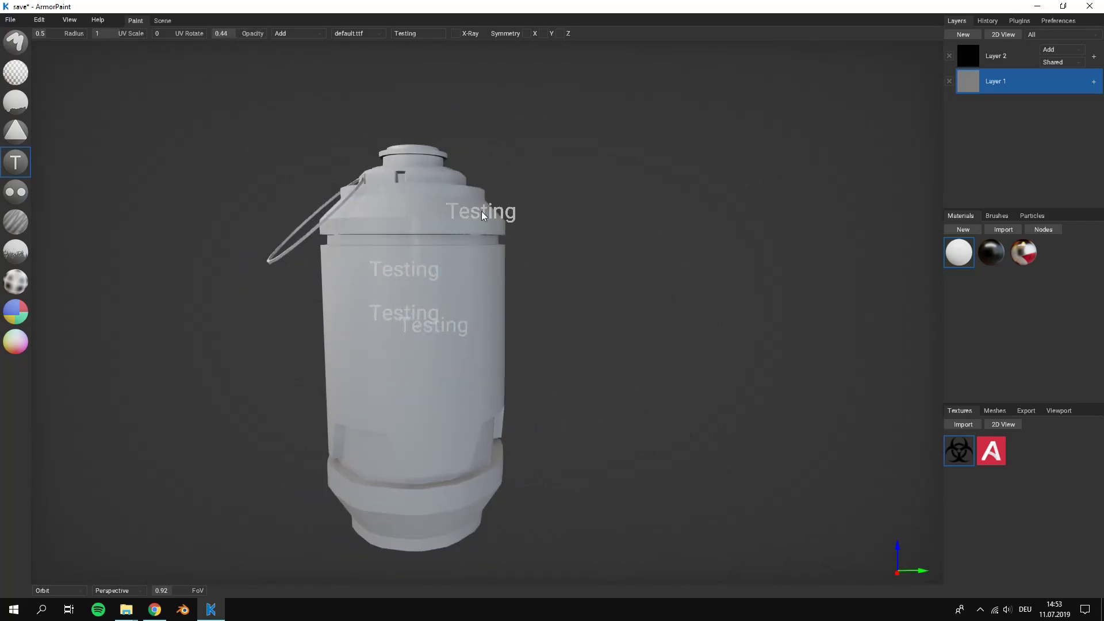
key(ctrl+z)
key(ctrl+z)
drag(235, 38, 310, 45)
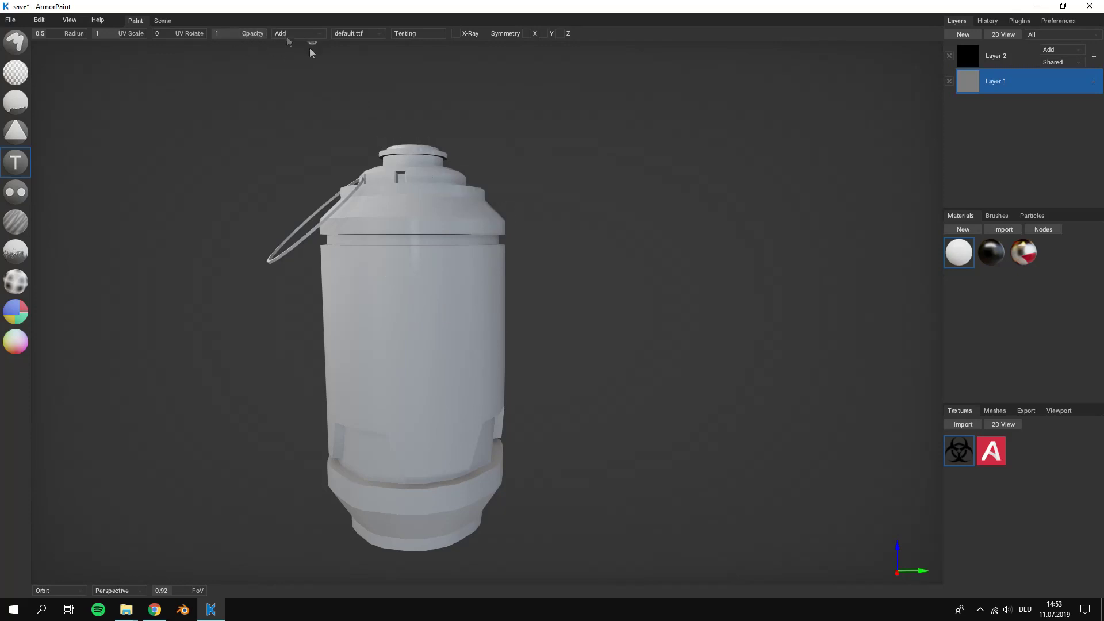
Create a new material
click(963, 229)
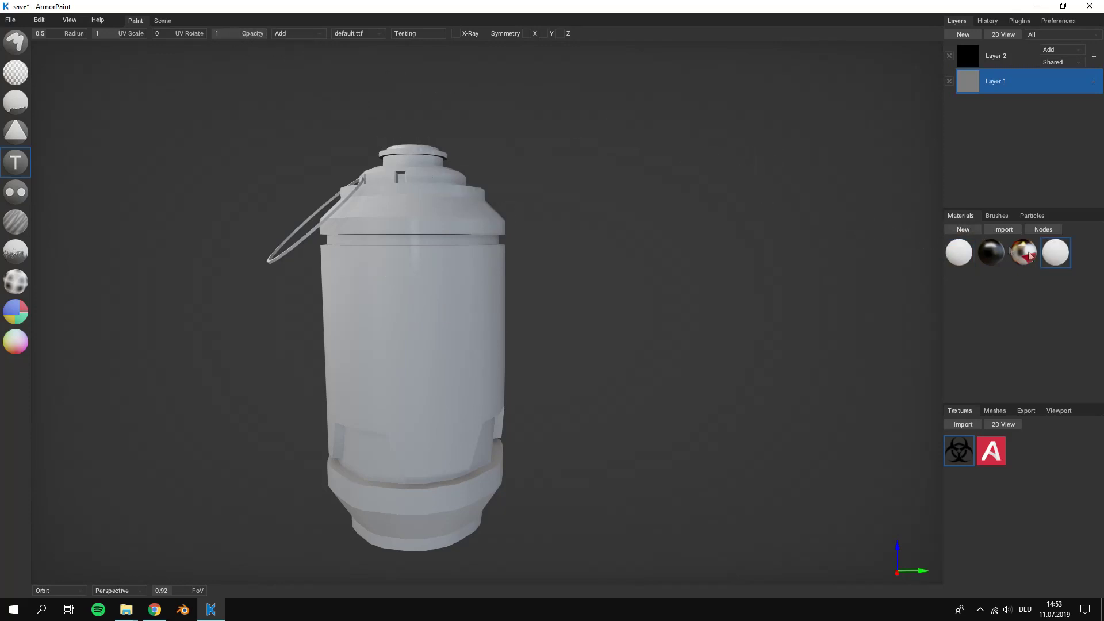
Set the new material's RGB color to red in its nodes and try the "Testing" text on the grenade's body
click(1043, 230)
drag(553, 215, 553, 235)
click(184, 276)
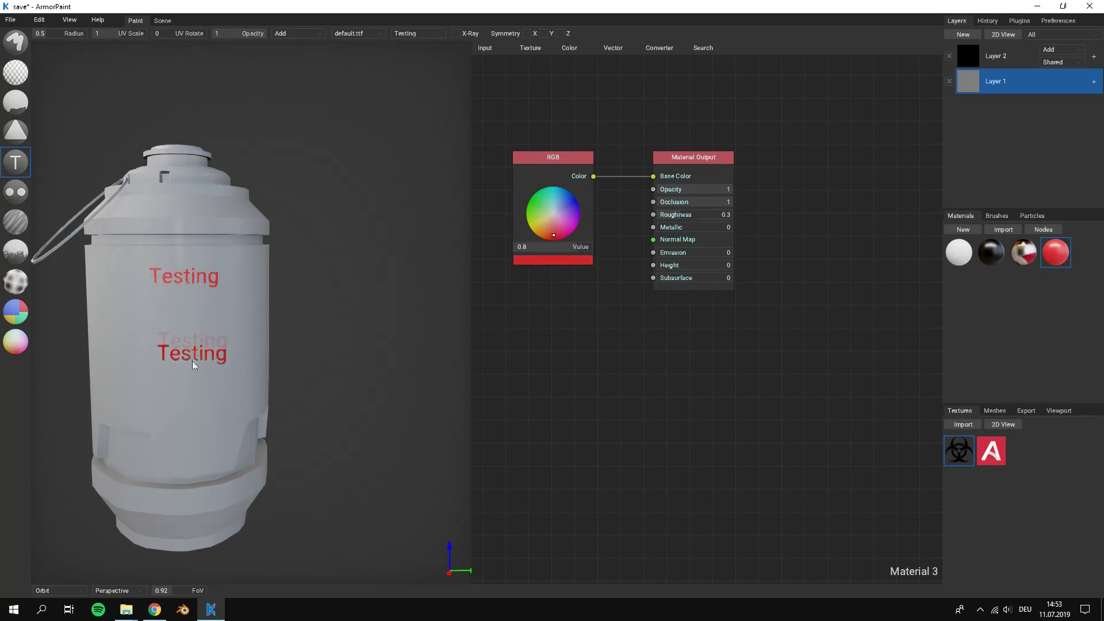
right_drag(192, 360, 199, 334)
click(191, 309)
click(221, 334)
right_drag(267, 337, 280, 337)
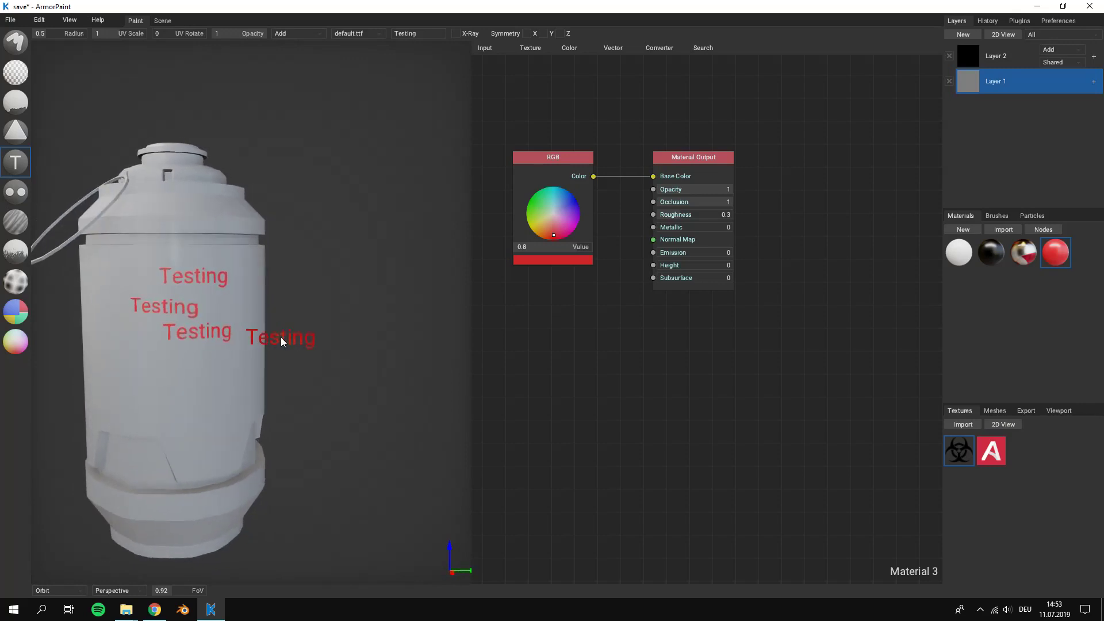
Undo the "Testing" stamps on the grenade's body and set the material's RGB color to pale pink
key(ctrl+z)
key(ctrl+z)
key(ctrl+z)
mouse_move(574, 223)
mouse_down()
mouse_move(559, 199)
mouse_move(555, 216)
mouse_up()
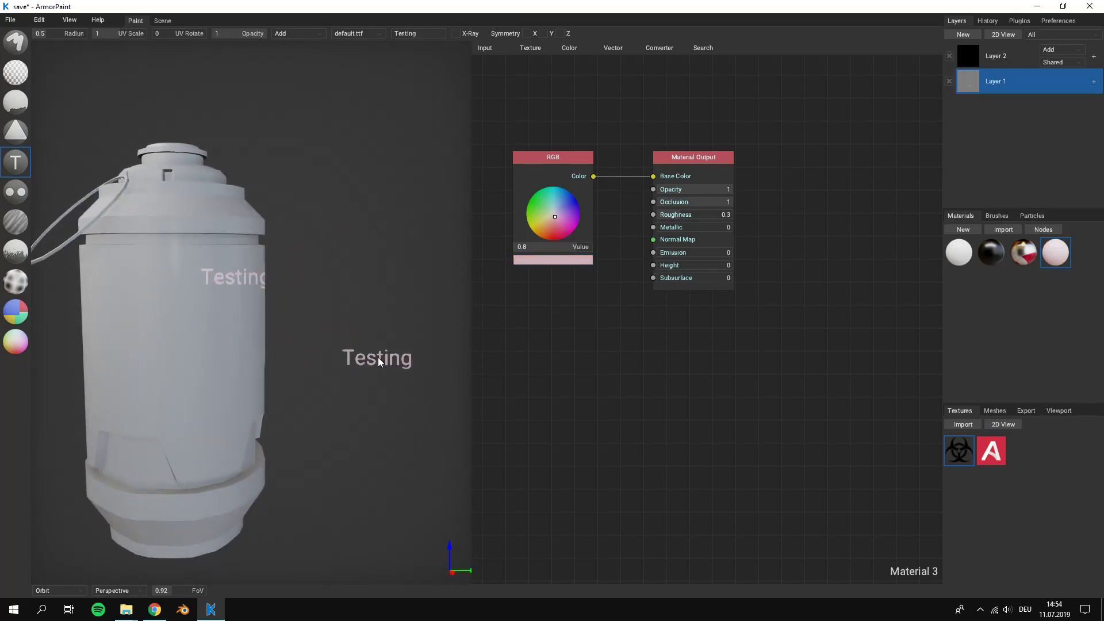
key(ctrl+z)
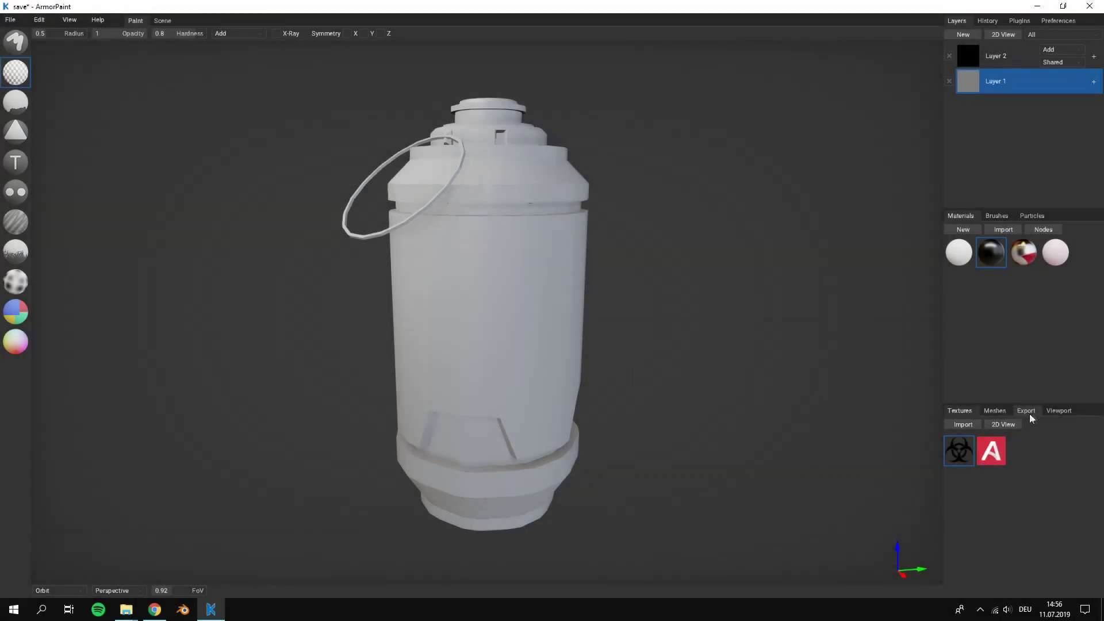
Open the viewport settings and set Environment to 4.71, Light Size to 3.39 and Light to 2.5
click(1047, 413)
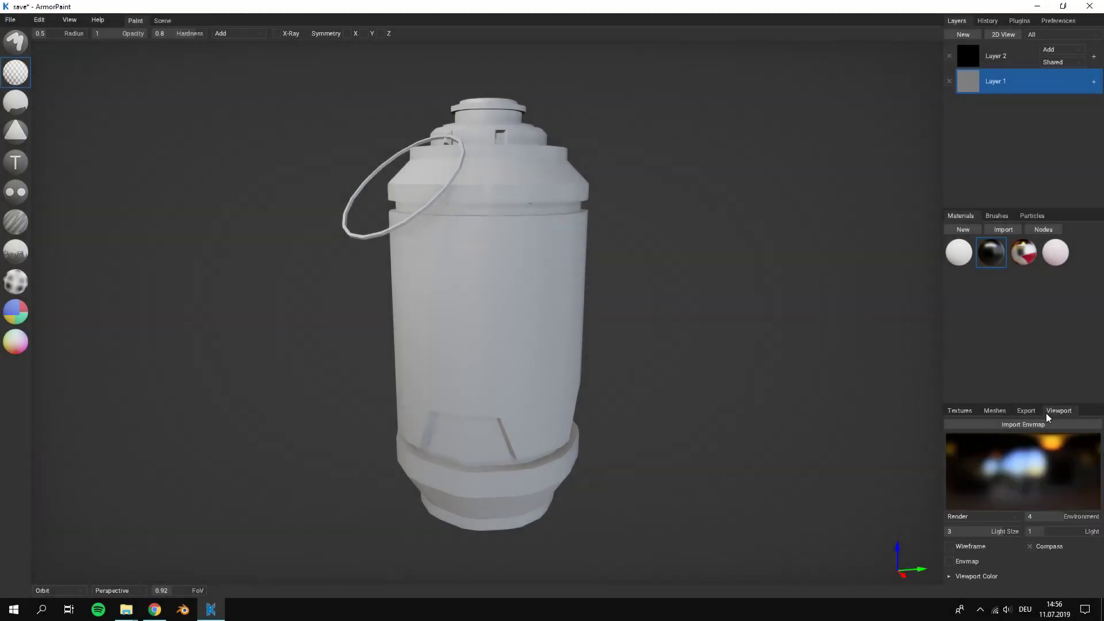
right_drag(932, 448, 758, 427)
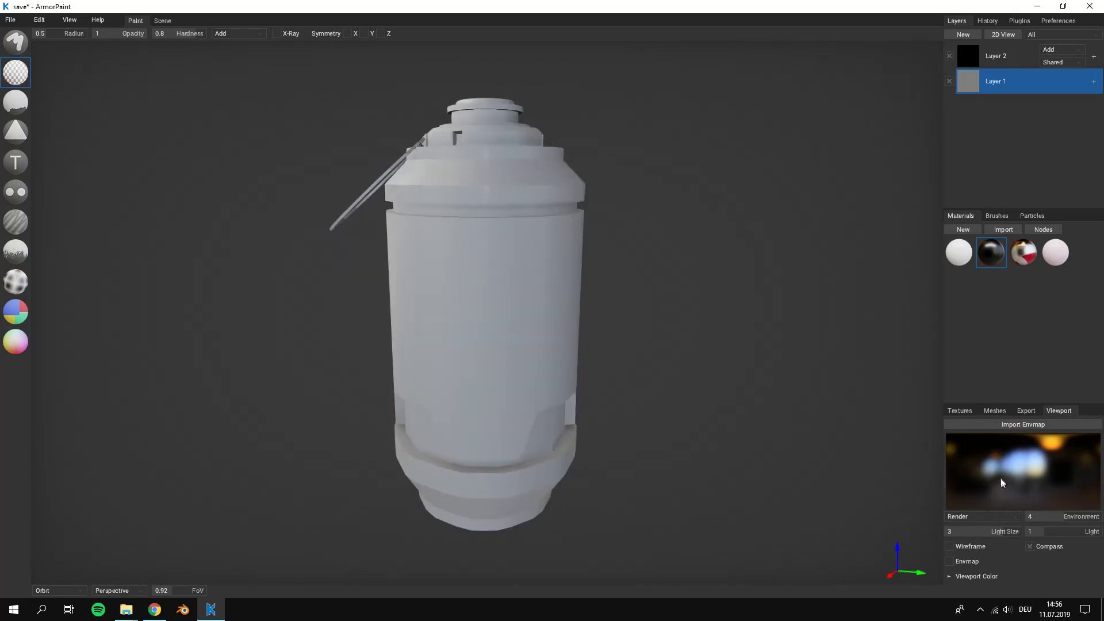
mouse_move(1061, 515)
mouse_down()
mouse_move(1090, 515)
mouse_move(1026, 511)
mouse_move(1070, 512)
mouse_up()
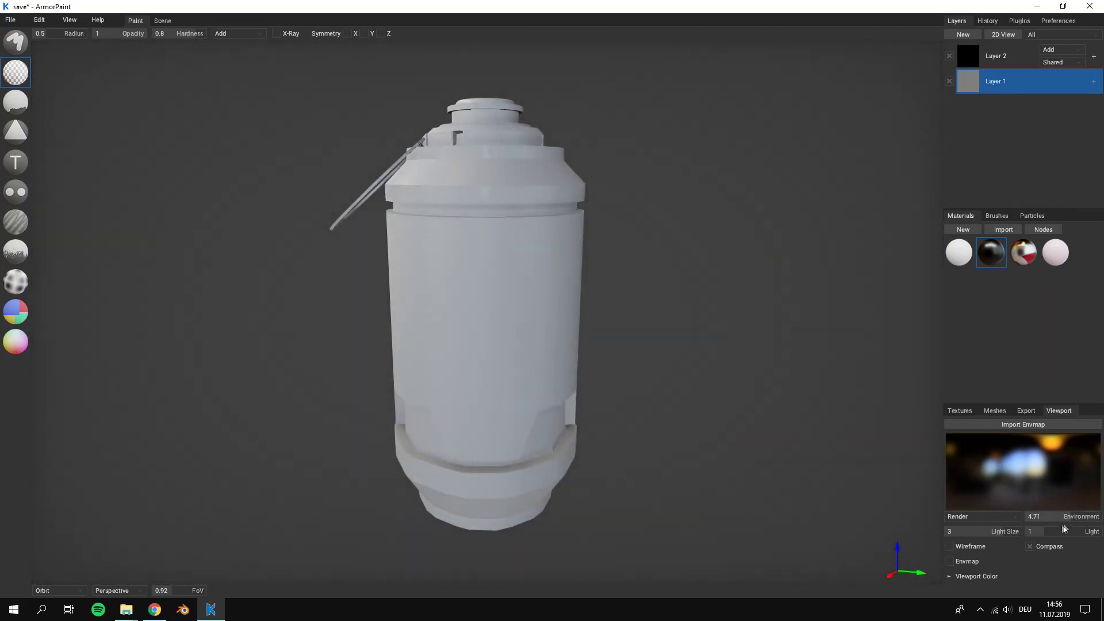
drag(952, 533, 1074, 530)
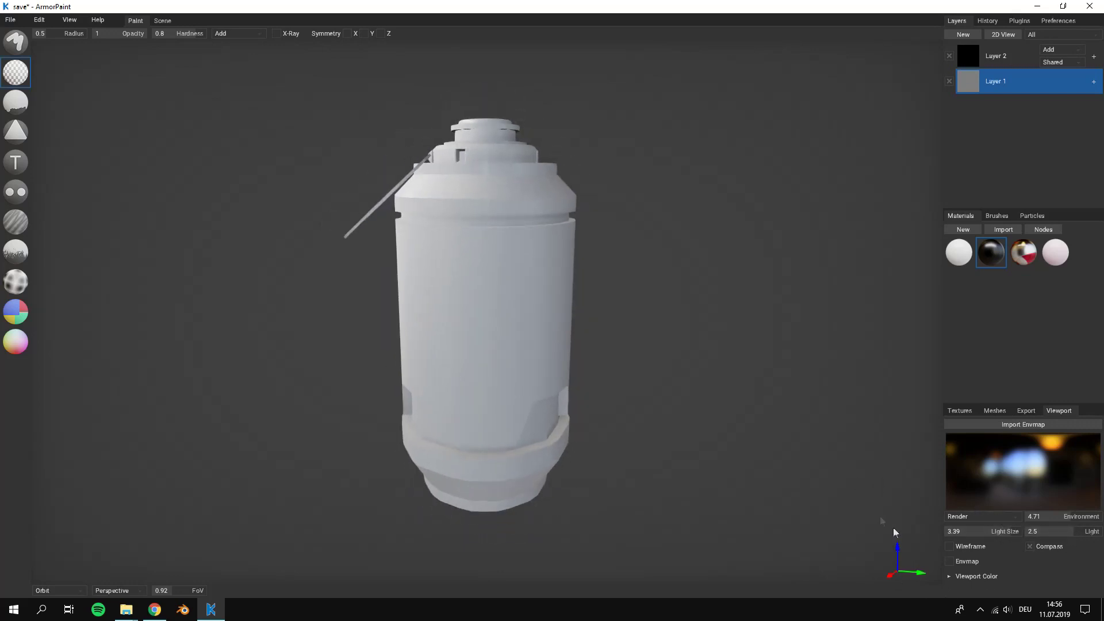
Show the grenade's wireframe, inspect it from another side, and hide it again
click(950, 546)
right_drag(737, 437, 582, 441)
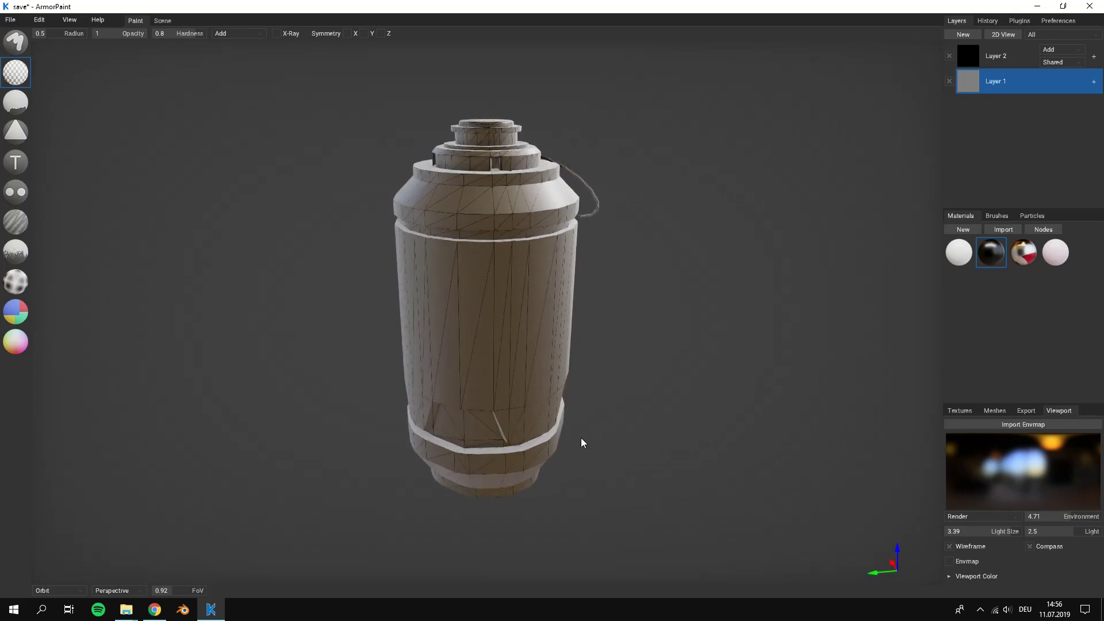
click(951, 546)
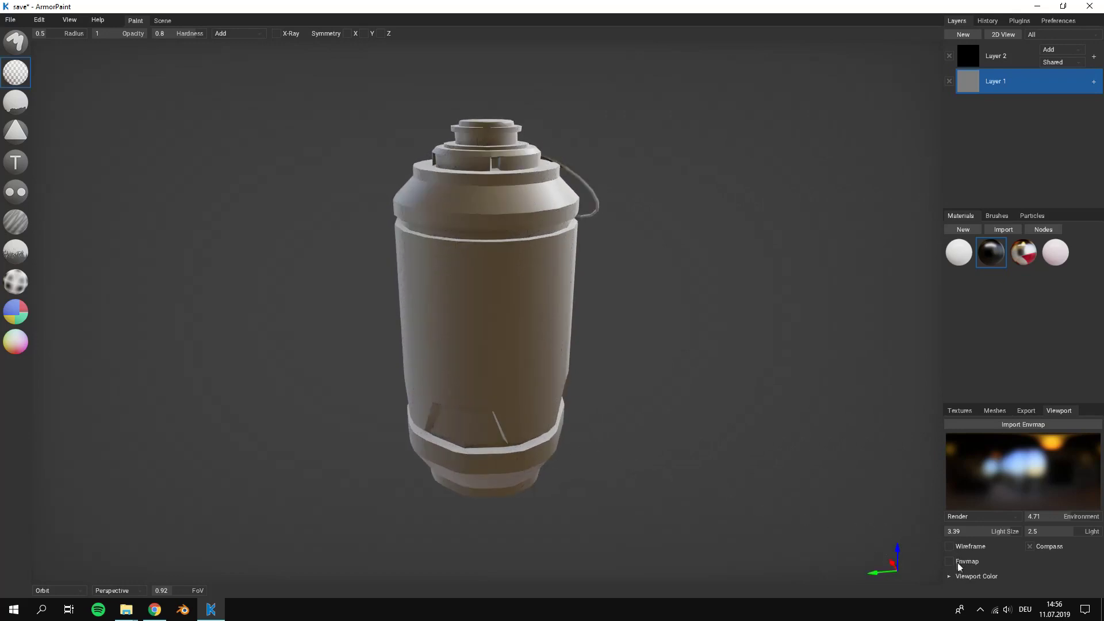
Show the environment map as a blurred background and set Environment to 3.88, Light Size to 3.01 and Light to 2.77
click(949, 562)
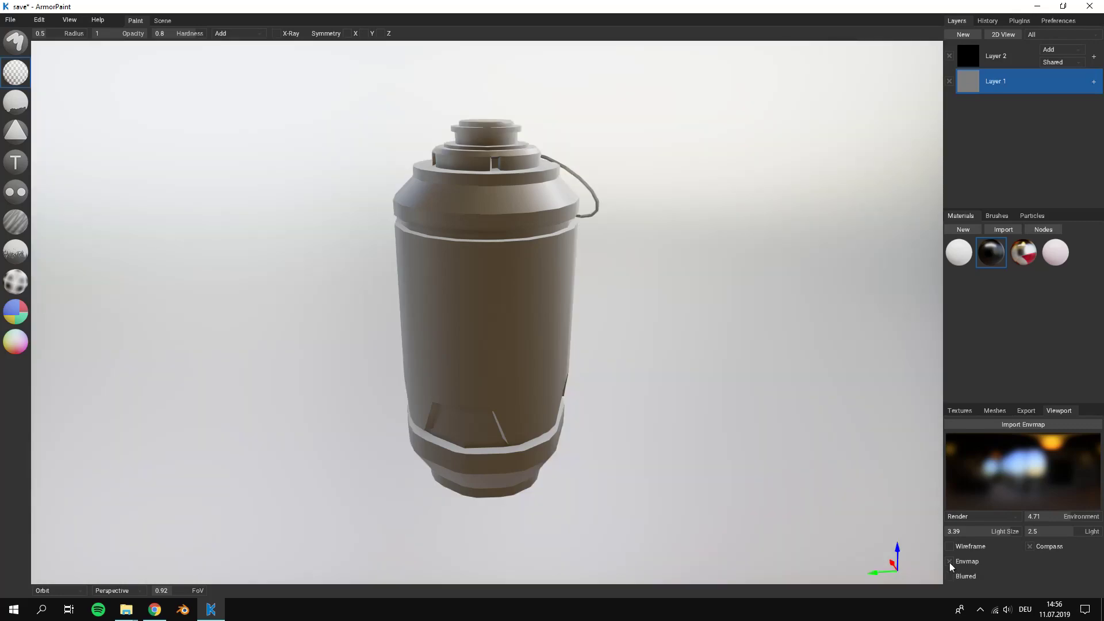
right_drag(585, 435, 535, 431)
drag(1070, 532, 1033, 519)
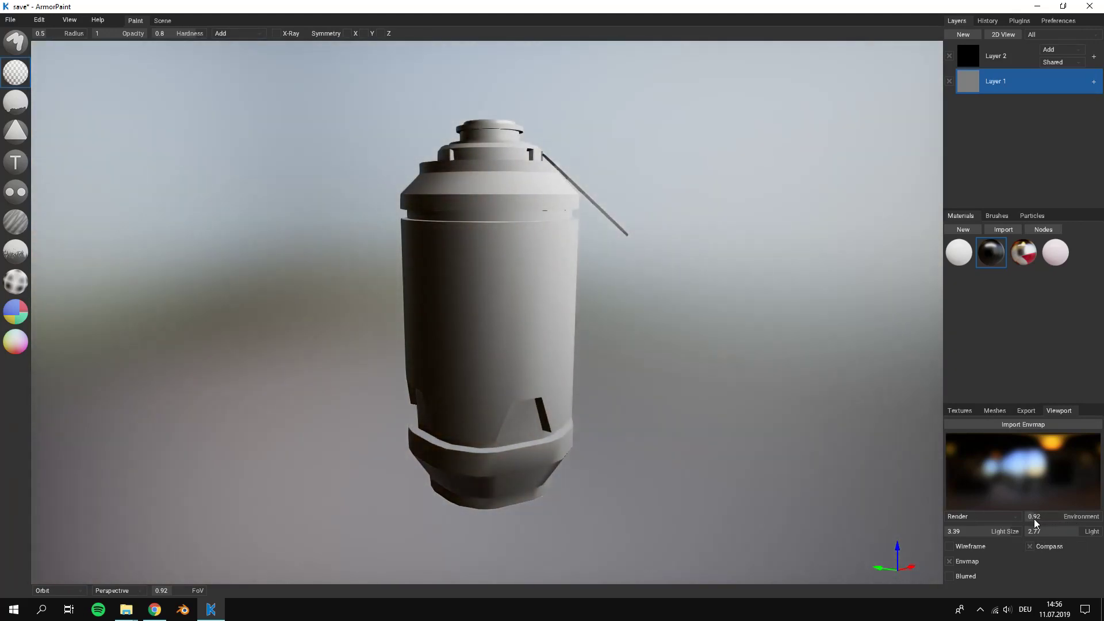
right_drag(862, 460, 792, 395)
drag(1032, 517, 1063, 522)
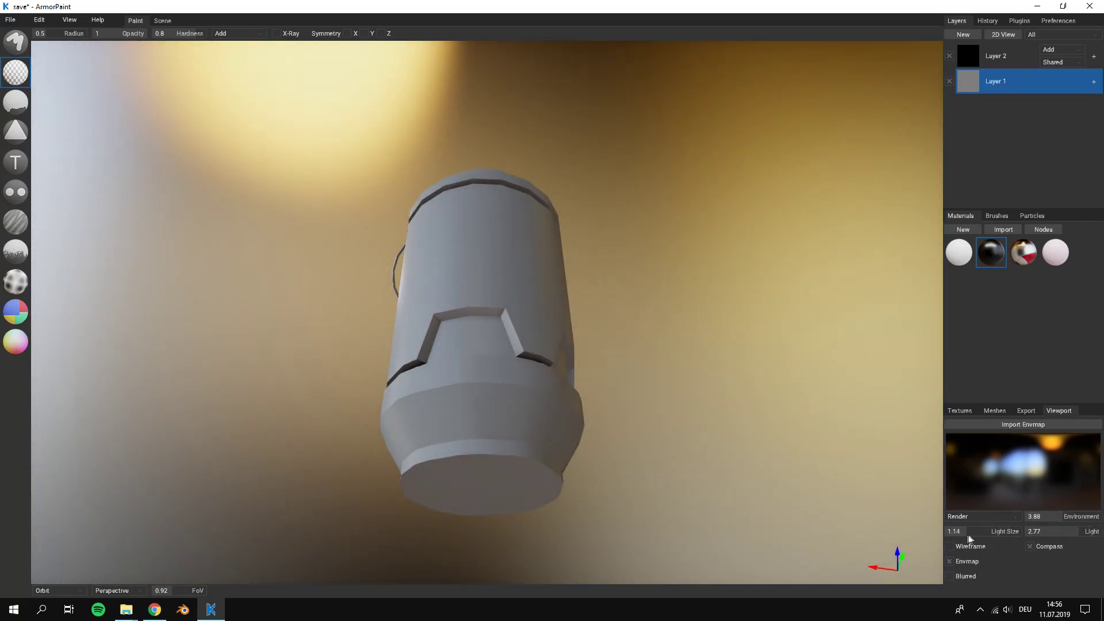
right_drag(785, 460, 505, 234)
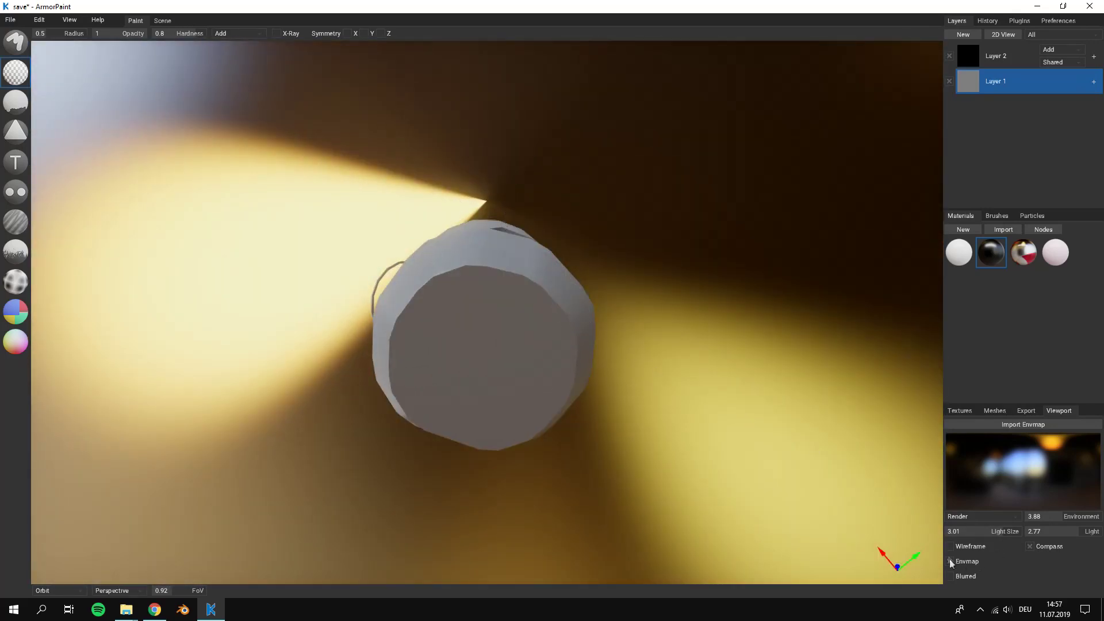
click(955, 575)
right_drag(517, 315, 306, 389)
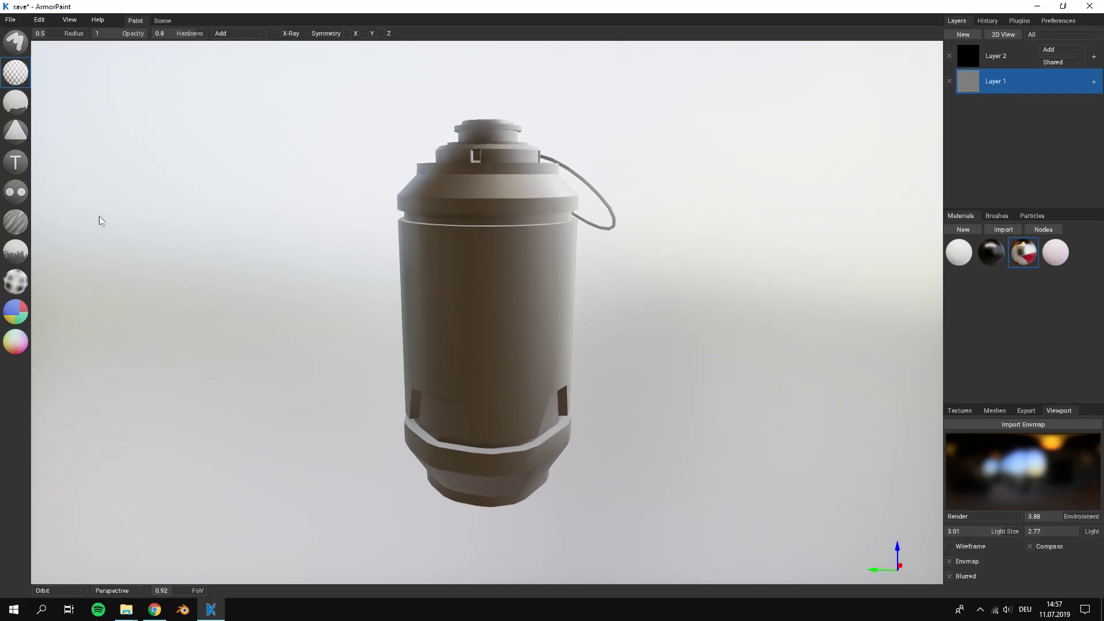
Stamp the red logo material onto the grenade's body and upper part with the Decal tool
click(16, 135)
click(490, 271)
right_drag(490, 272, 612, 405)
mouse_move(446, 169)
mouse_down()
mouse_move(483, 284)
mouse_move(371, 281)
mouse_up()
mouse_move(467, 351)
right_down()
mouse_move(532, 325)
mouse_move(533, 259)
mouse_move(464, 309)
mouse_move(437, 241)
mouse_move(517, 391)
mouse_move(489, 437)
mouse_move(185, 281)
right_up()
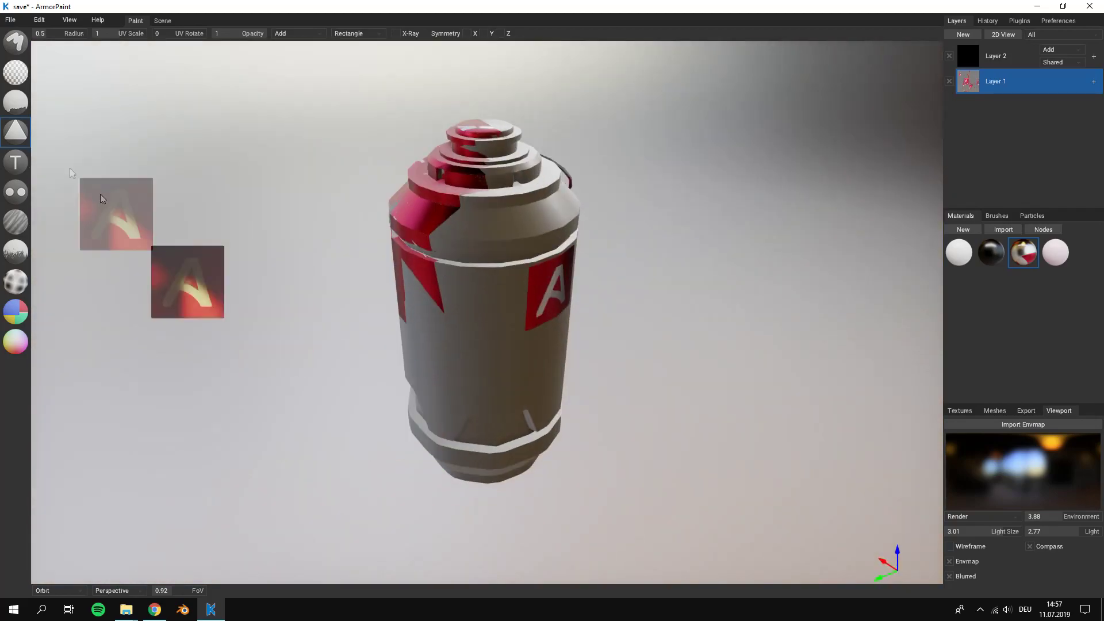
Fill the whole grenade with the red logo material and inspect it from around
click(16, 103)
click(462, 324)
right_drag(464, 327, 144, 130)
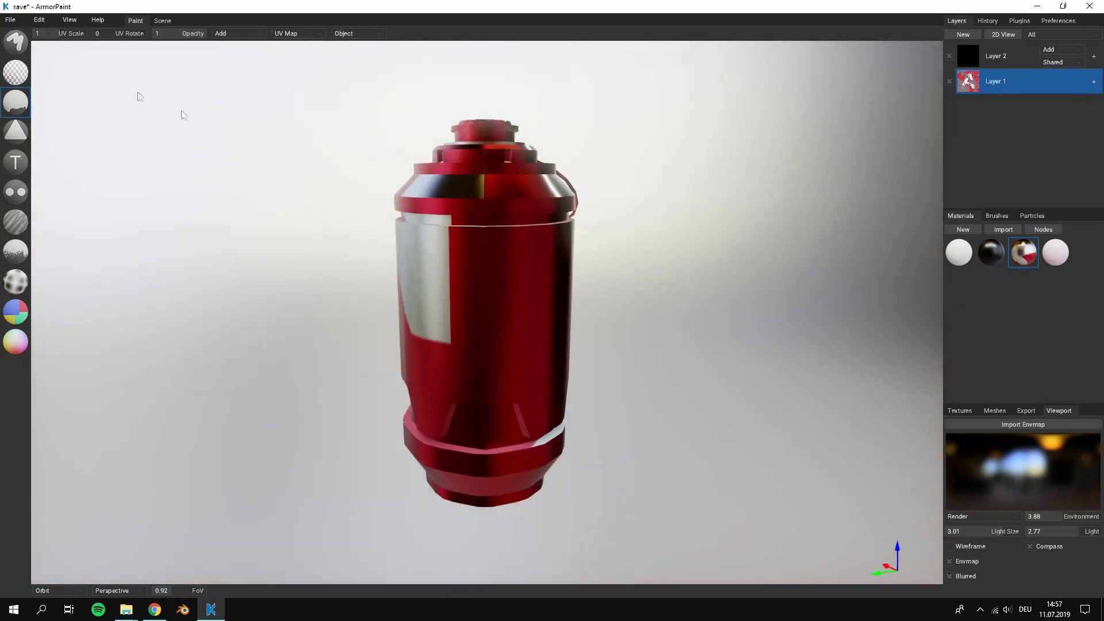
Undo the fill and the decal stamps on the grenade
scroll(456, 195, down, 2)
key(ctrl+z)
key(ctrl+z)
key(ctrl+z)
mouse_move(519, 242)
right_down()
mouse_move(360, 254)
mouse_move(478, 271)
mouse_move(468, 264)
right_up()
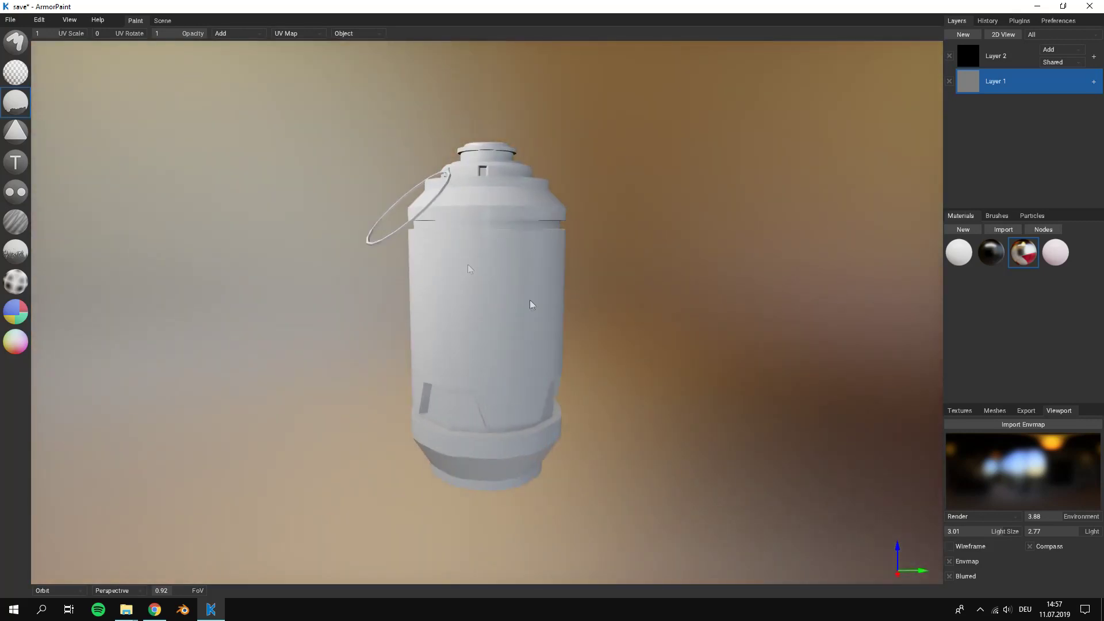
Turn off the environment map background and set the Viewport Color to dark blue with a Value of 0.32
click(960, 562)
click(960, 561)
click(960, 561)
click(956, 576)
scroll(1011, 560, down, 3)
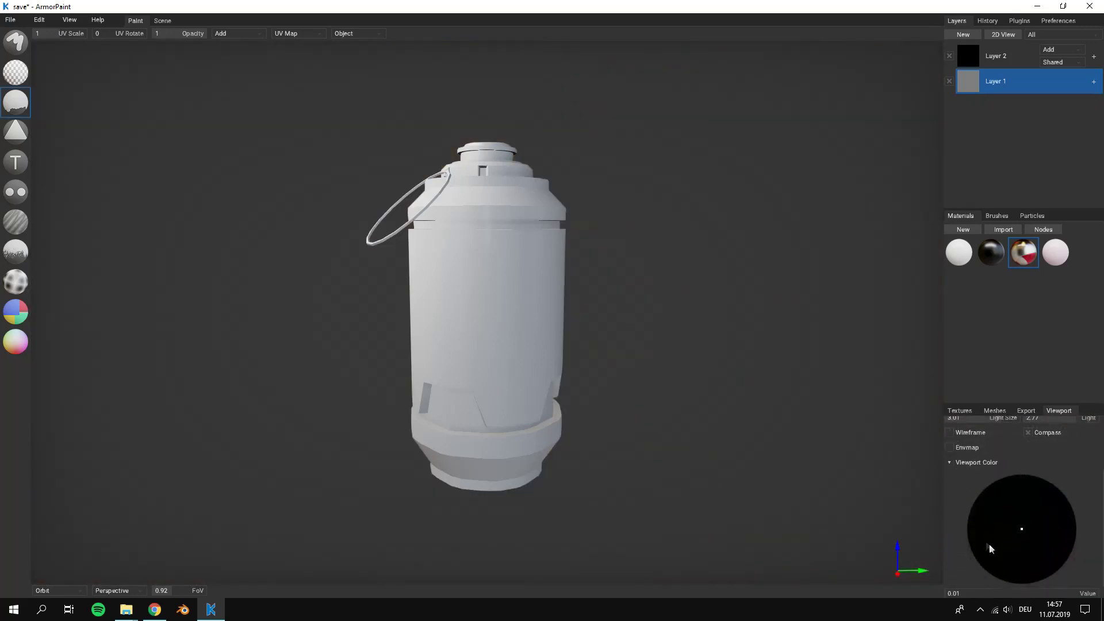
mouse_move(959, 574)
mouse_down()
mouse_move(993, 575)
mouse_move(1045, 489)
mouse_move(990, 517)
mouse_move(1056, 492)
mouse_up()
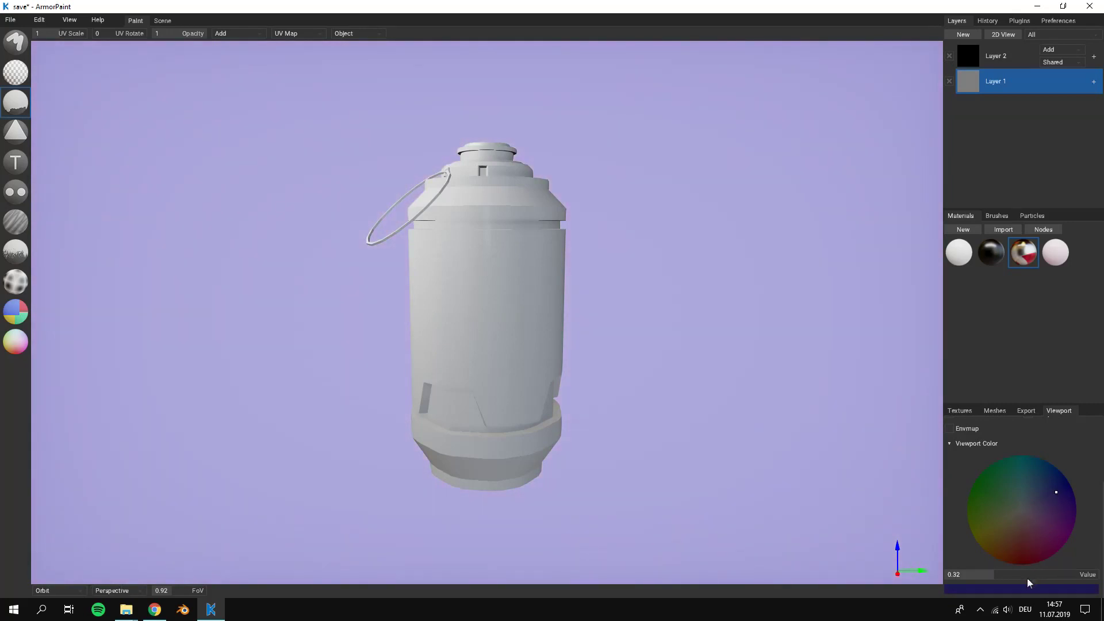
Raise the Viewport Color's Value to 0.99 and try magenta and light blue behind the grenade
drag(1006, 573, 1094, 572)
drag(1052, 516, 1089, 571)
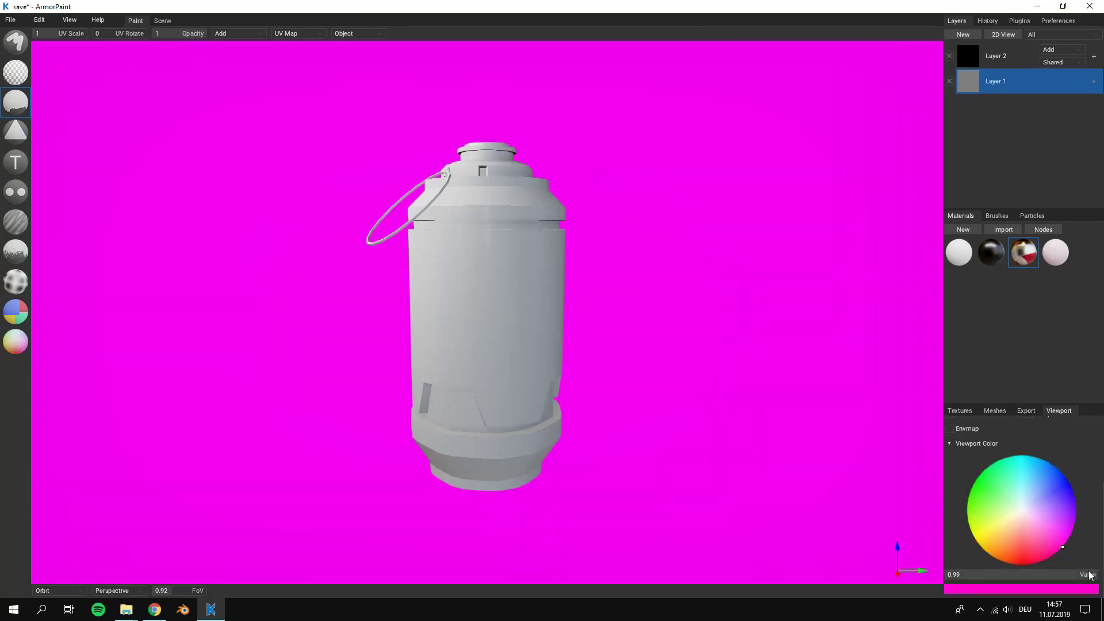
mouse_move(816, 459)
right_down()
mouse_move(749, 396)
mouse_move(705, 436)
right_up()
drag(1060, 505, 1043, 492)
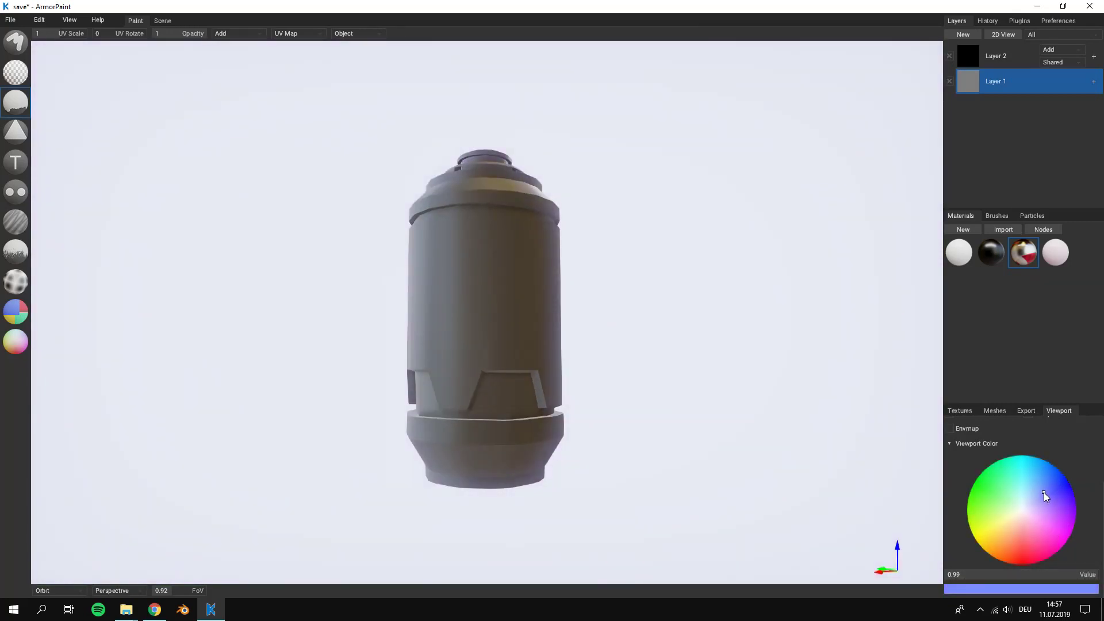
mouse_move(707, 405)
right_down()
mouse_move(574, 443)
mouse_move(584, 386)
mouse_move(751, 360)
mouse_move(875, 398)
mouse_move(830, 409)
mouse_move(695, 374)
mouse_move(833, 435)
right_up()
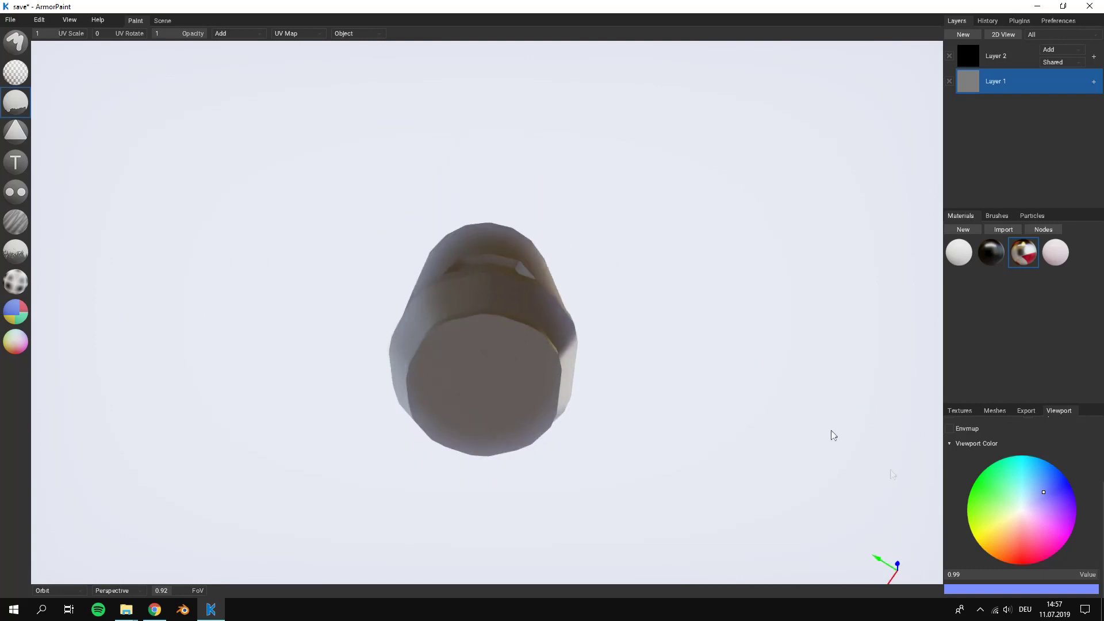
Set the Viewport Color to pale yellow and turn the environment map background back on
mouse_move(1016, 498)
mouse_down()
mouse_move(998, 485)
mouse_move(965, 543)
mouse_move(1007, 524)
mouse_up()
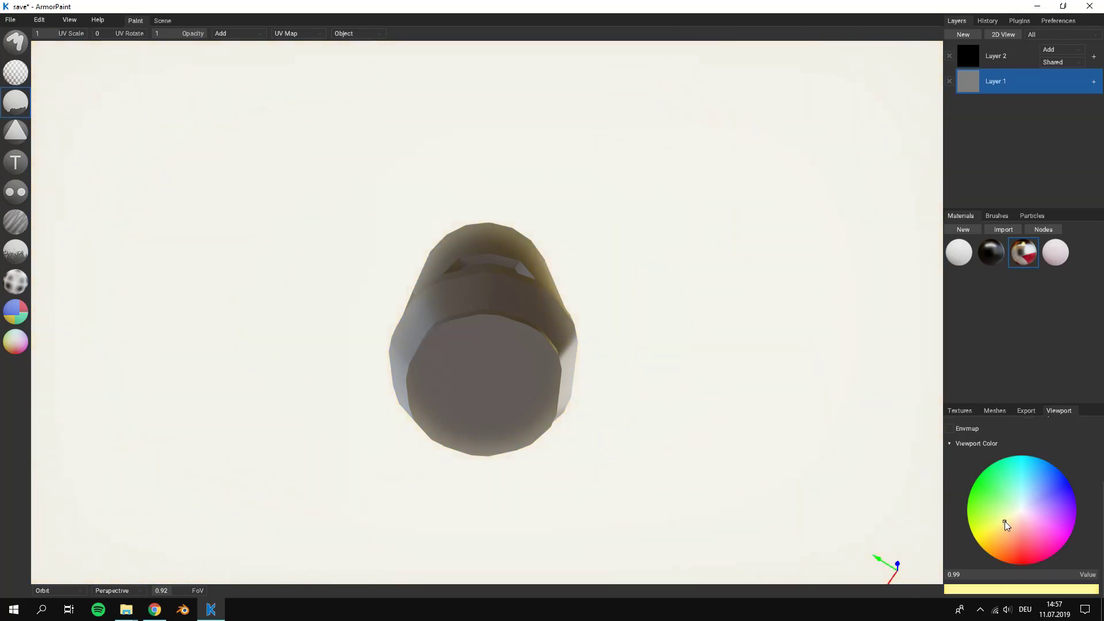
click(966, 443)
click(958, 561)
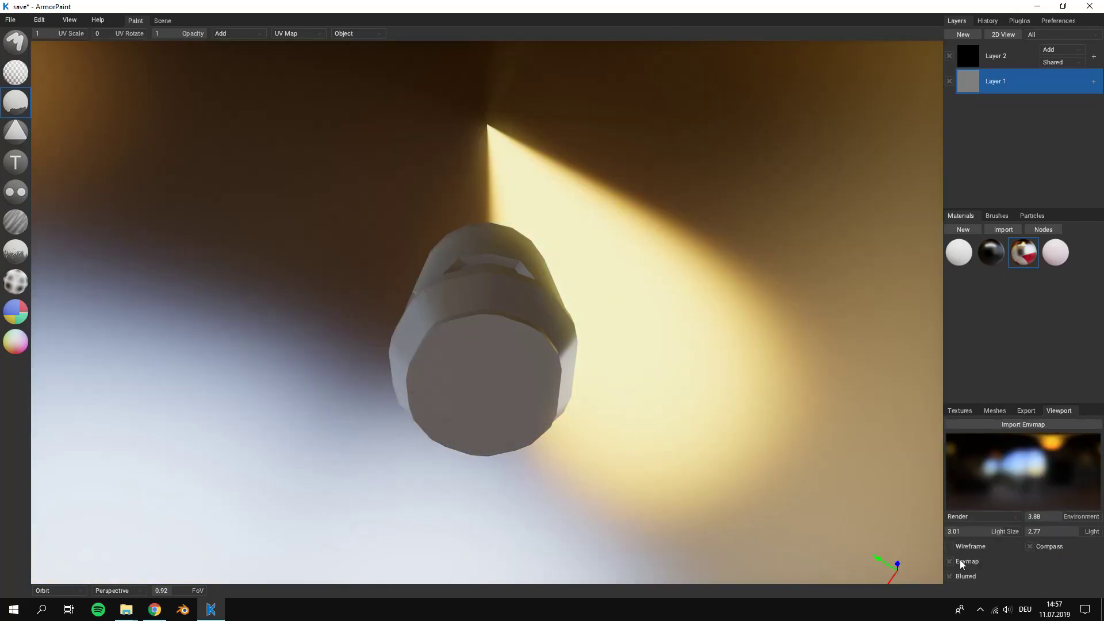
right_drag(661, 448, 646, 370)
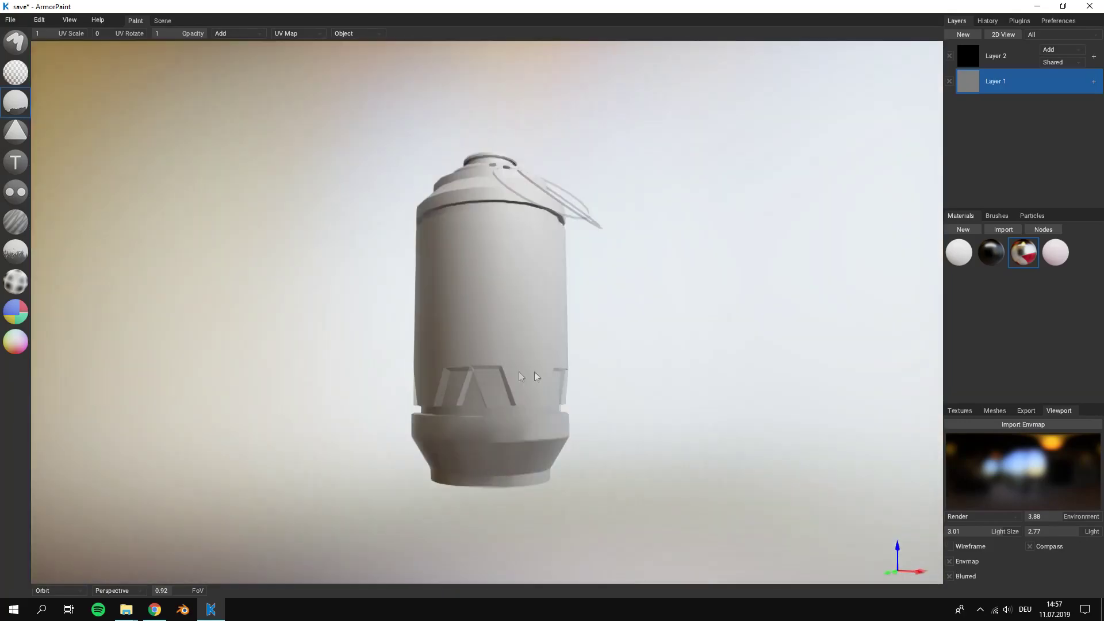